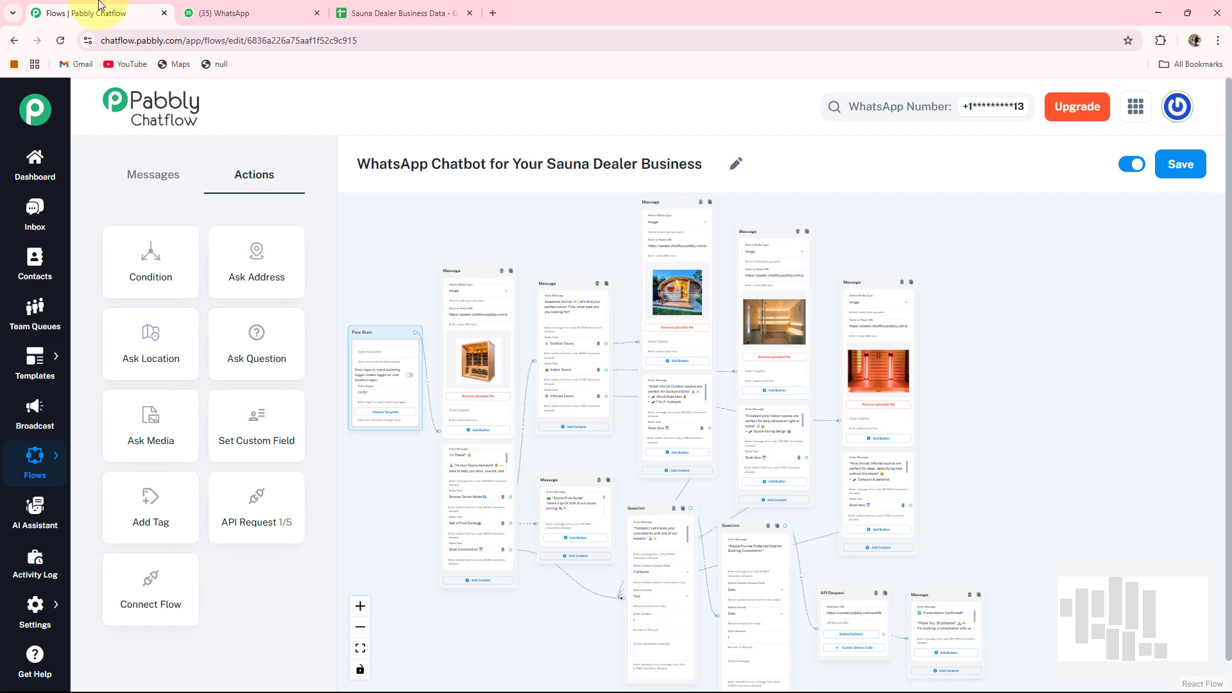
Switch to WhatsApp Web and send "Hi" to the Sauna Assistant chat.
click(219, 9)
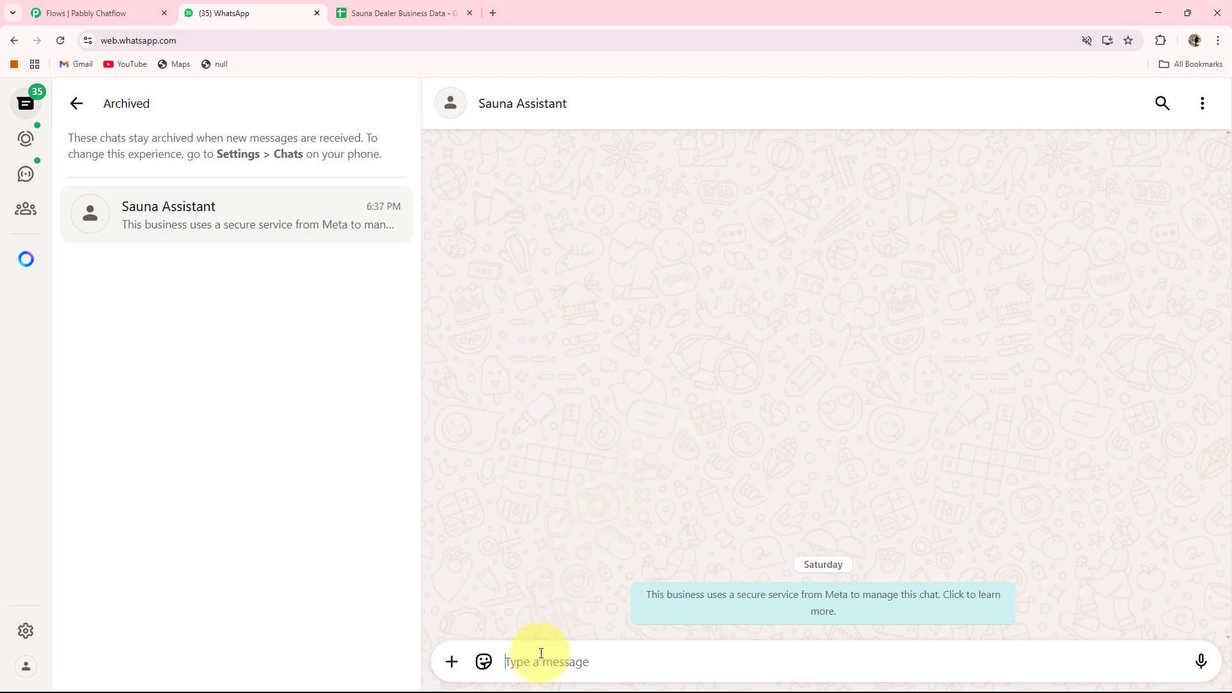
text(H)
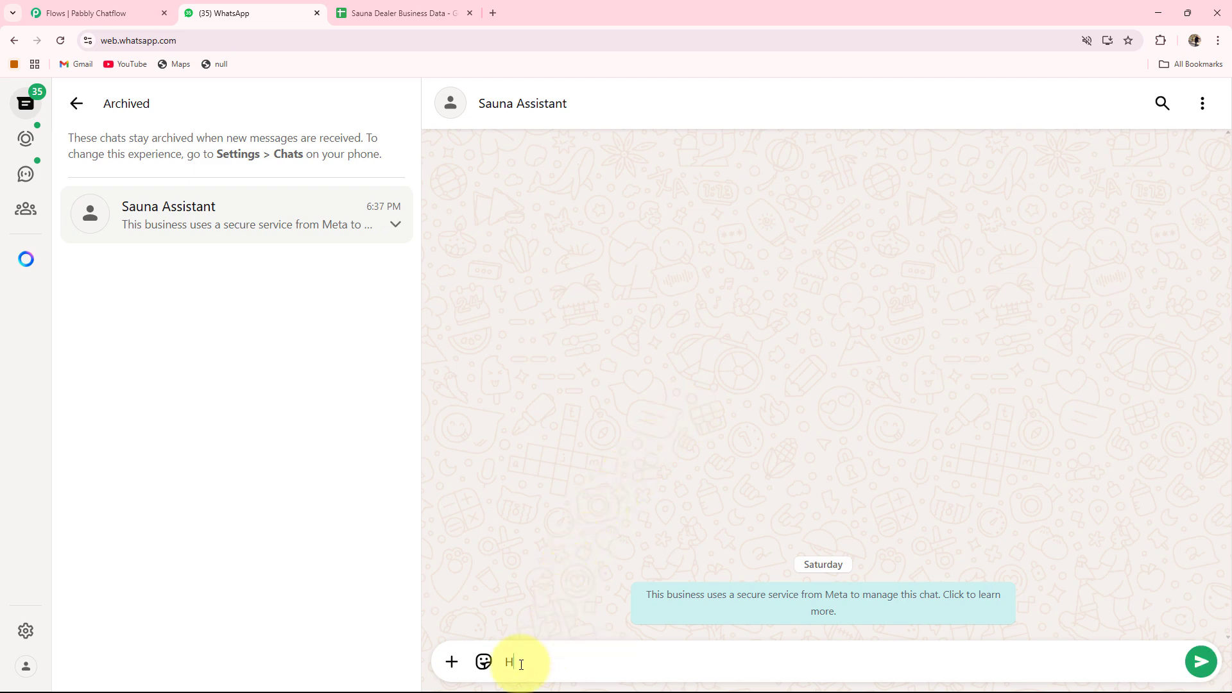
text(i)
key(Return)
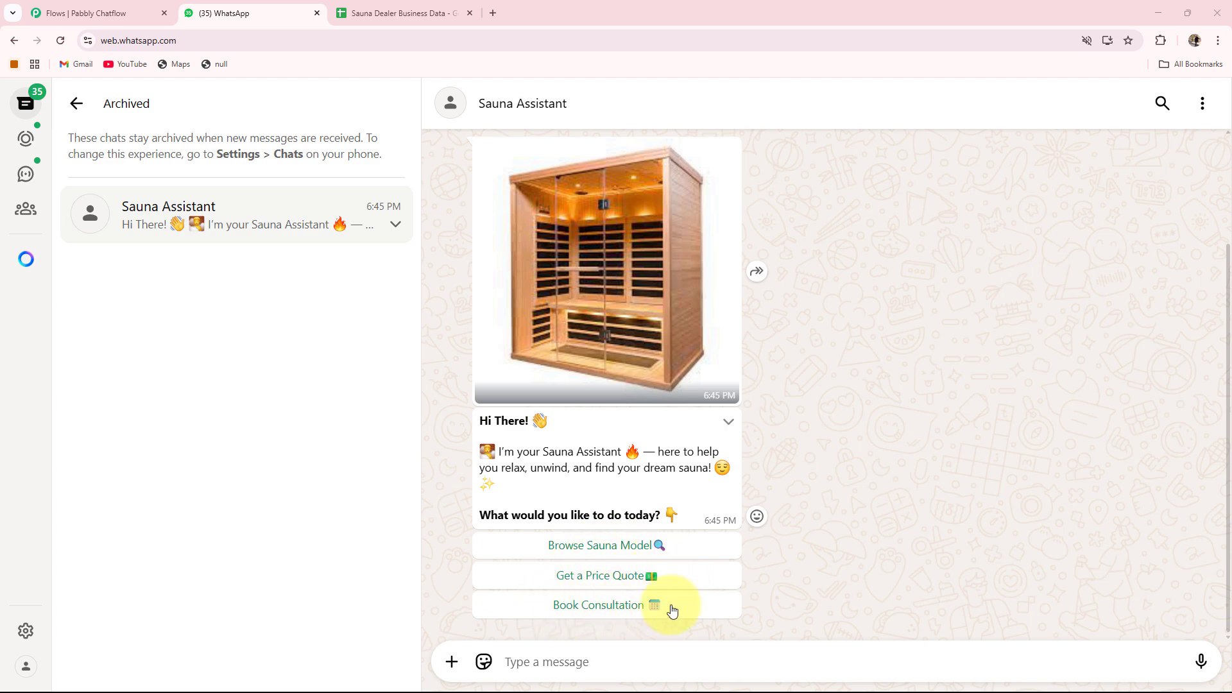
Choose Browse Sauna Model, then Indoor Sauna, then Book Now in the chatbot's reply options.
click(579, 553)
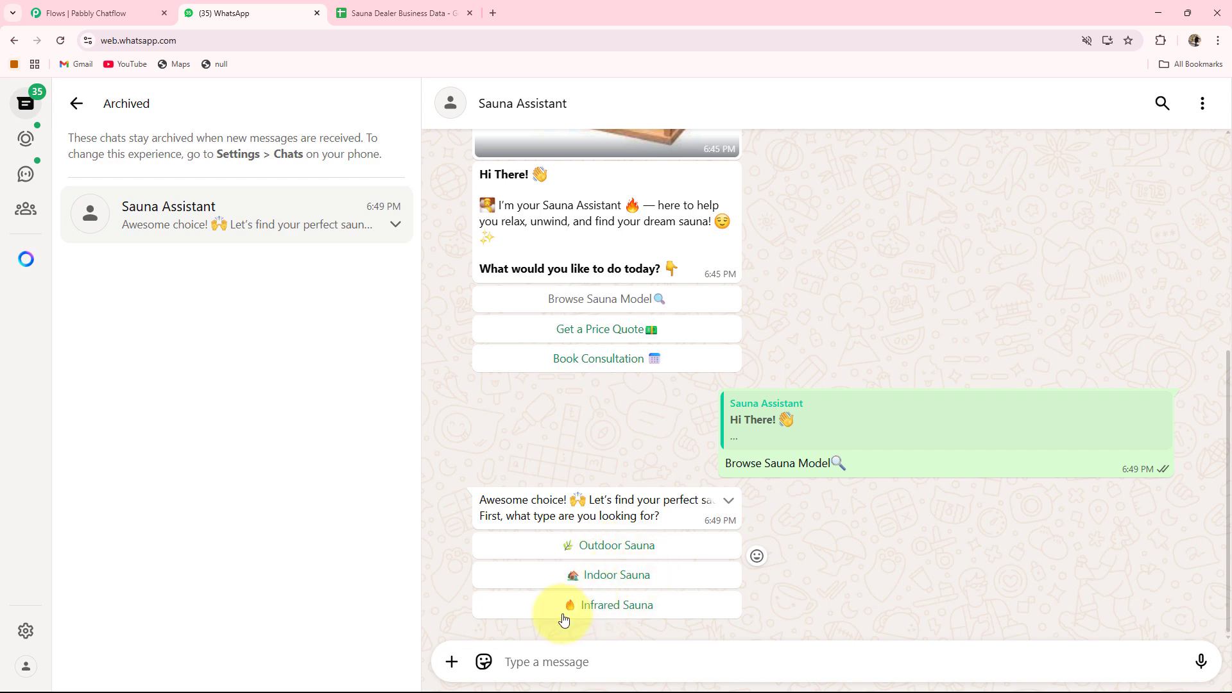
click(591, 575)
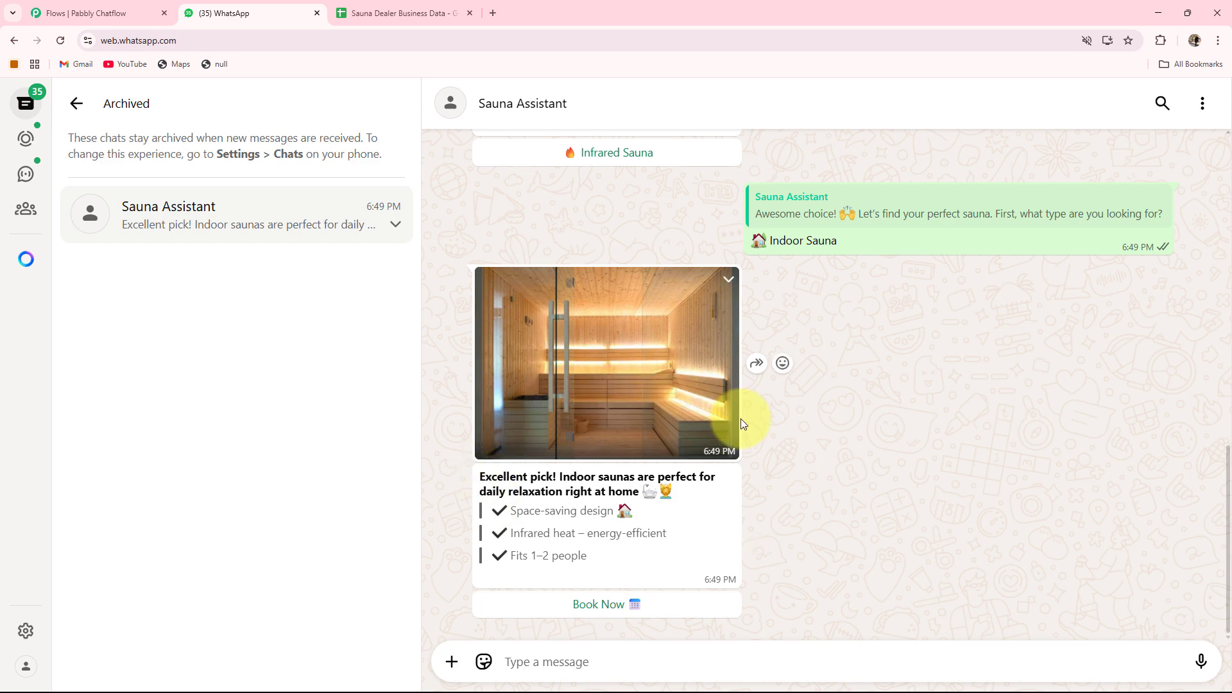
click(605, 606)
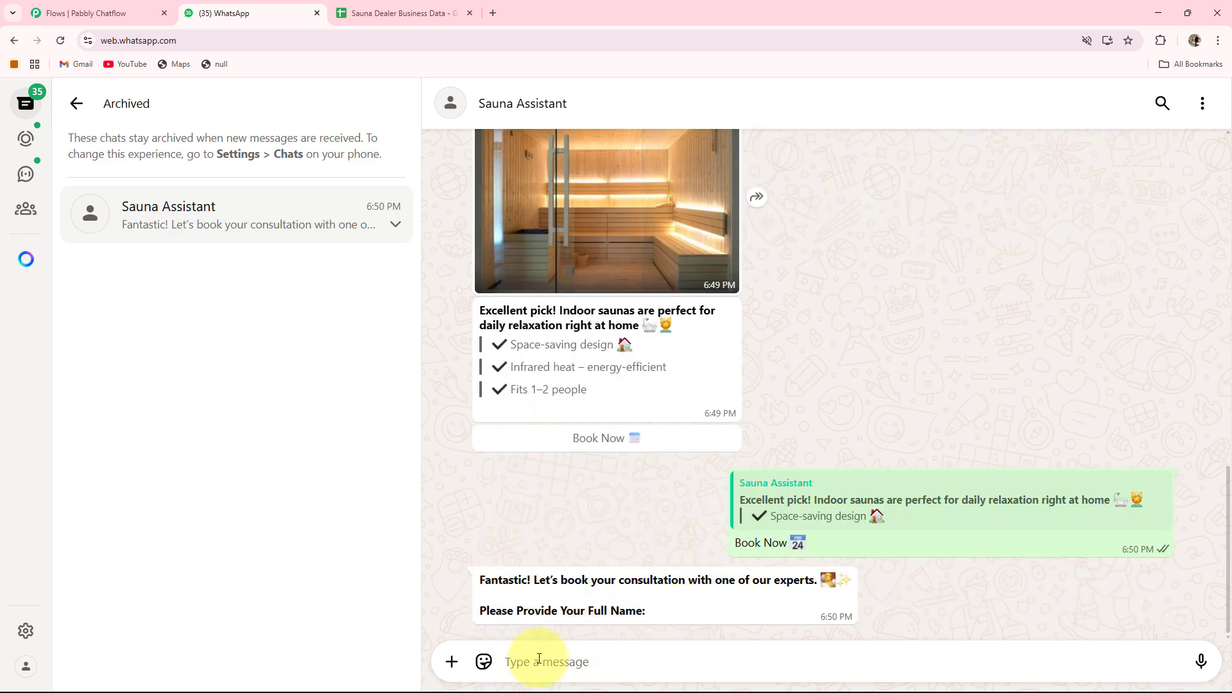
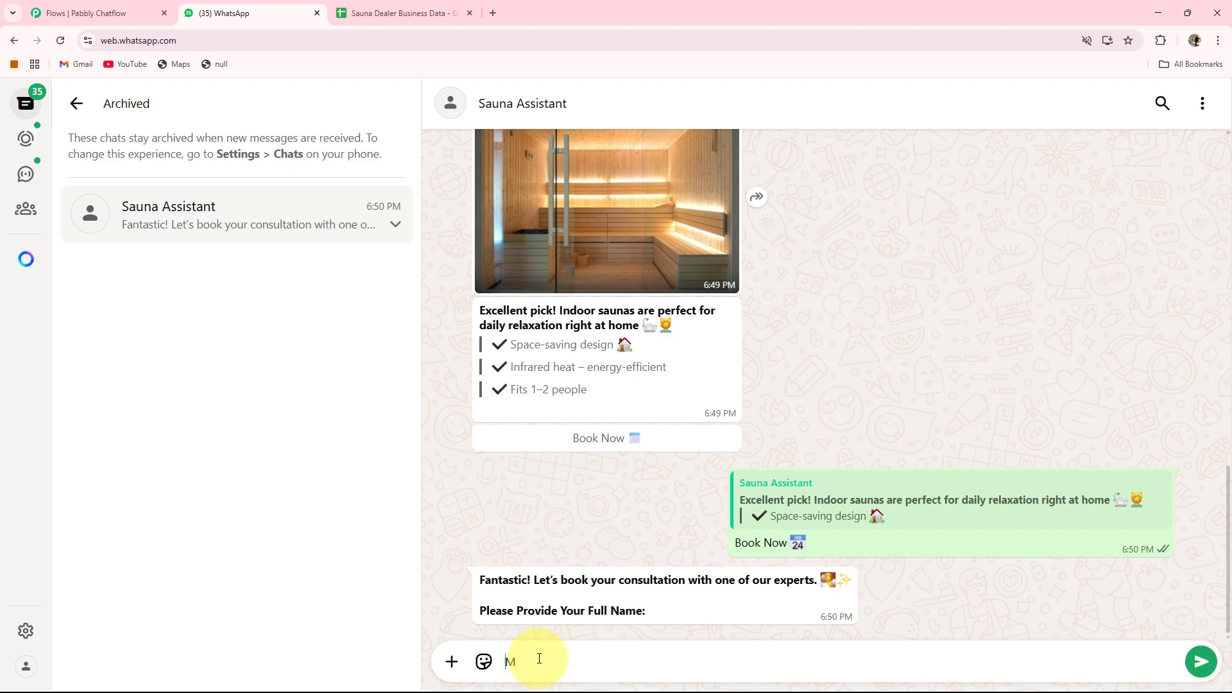
Reply to the chatbot with the customer's full name.
key(Return)
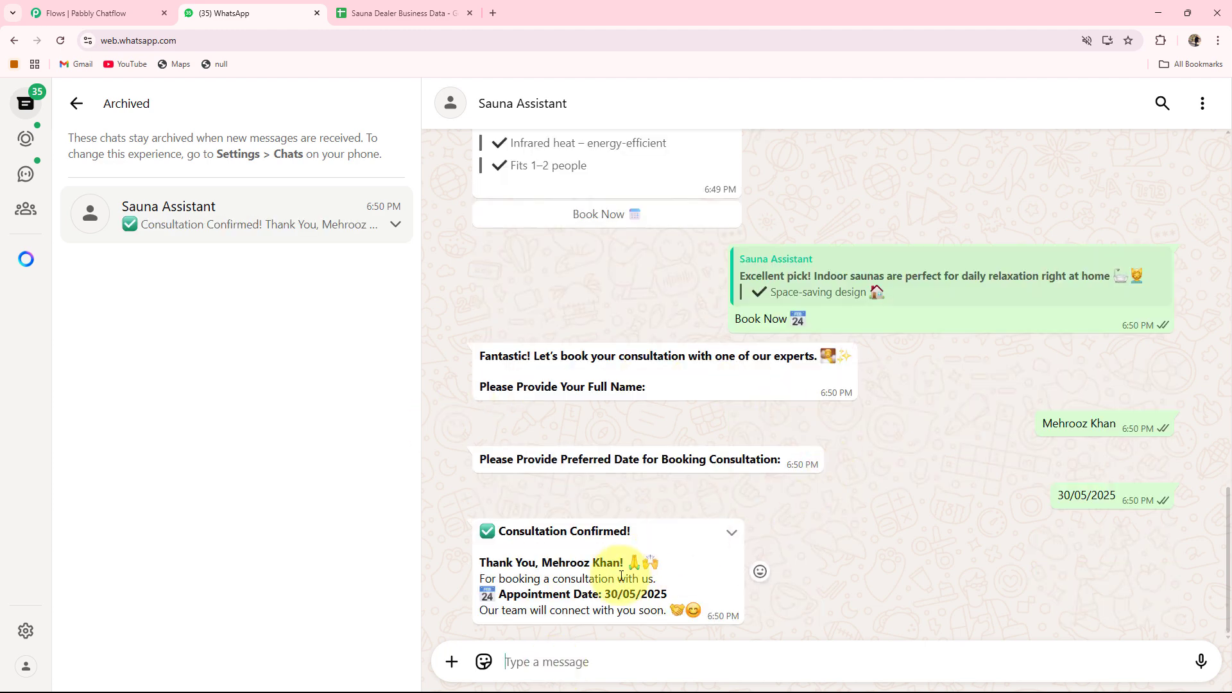
Check the consultation confirmation message and the saved booking row in the Sauna Dealer Business Data sheet.
drag(498, 530, 667, 537)
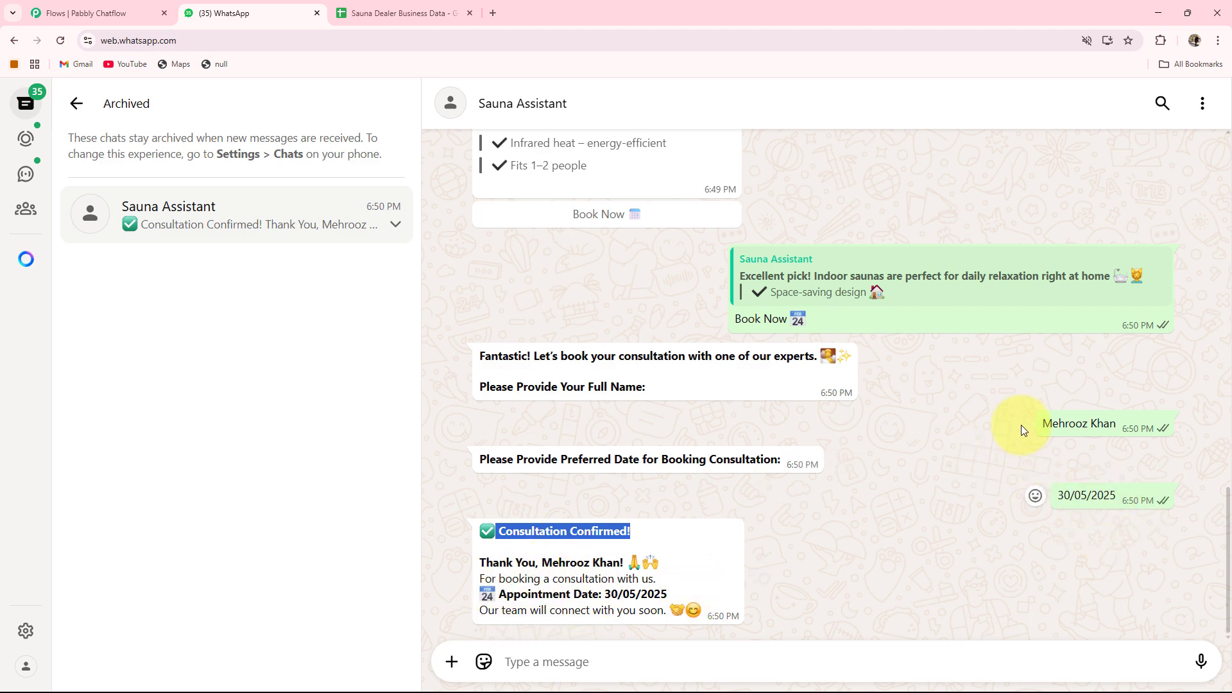
click(1053, 428)
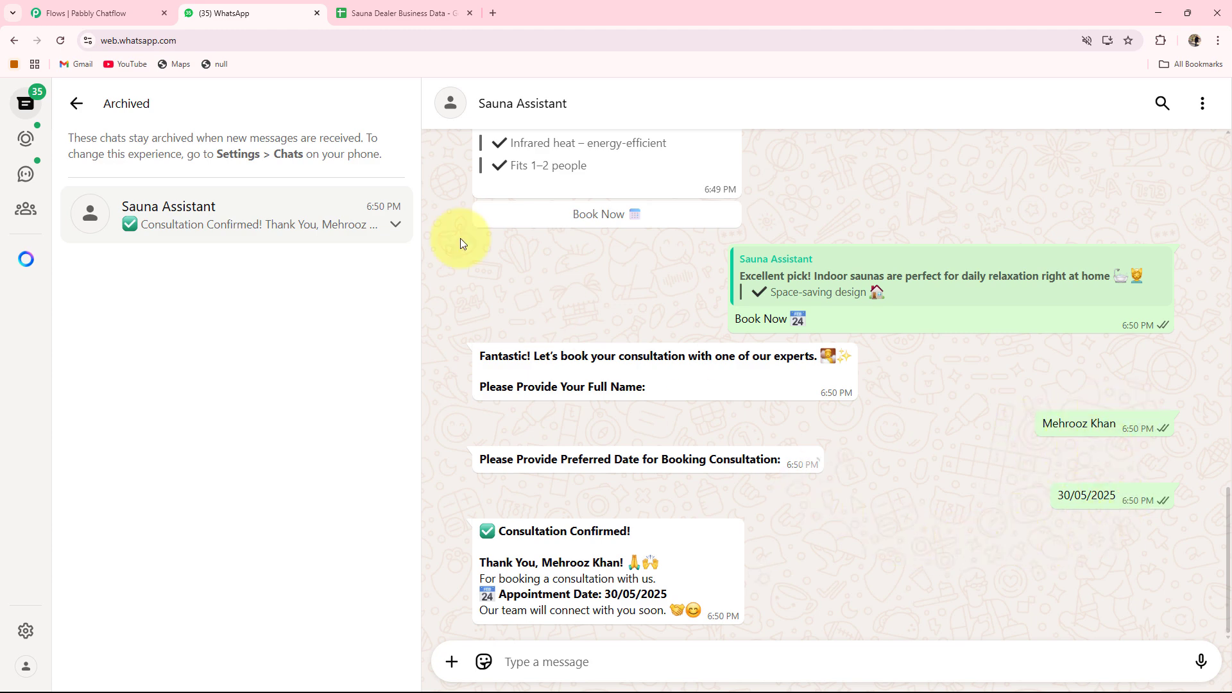
click(421, 13)
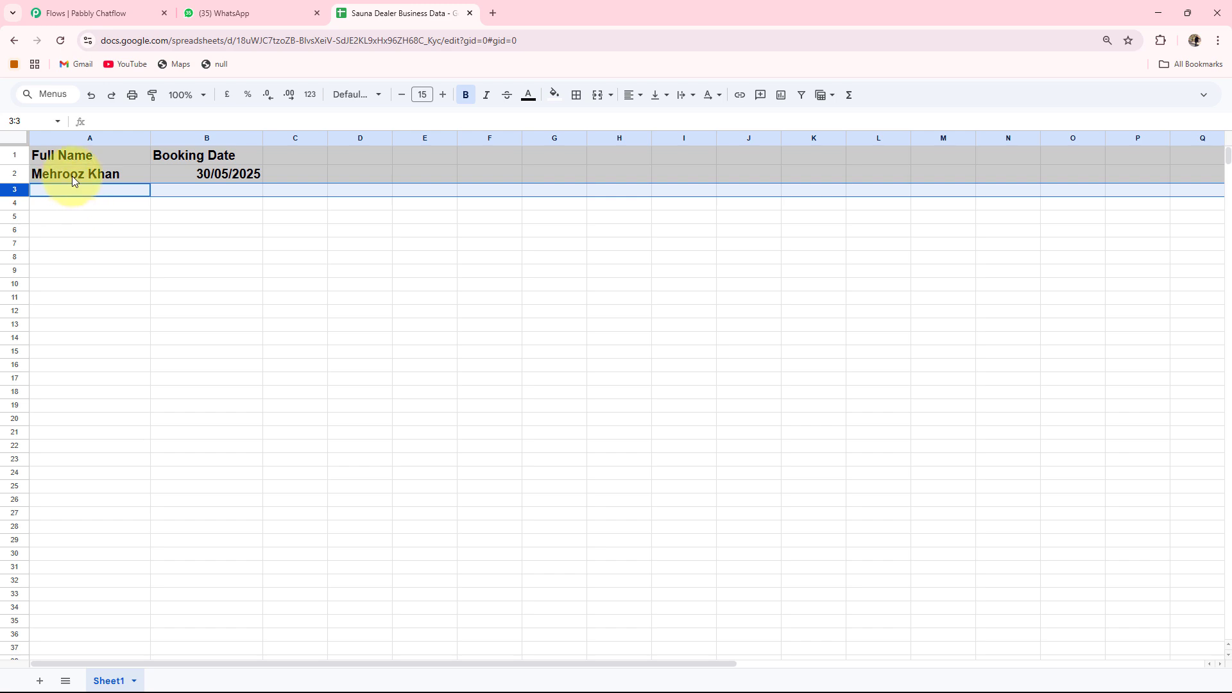
click(242, 16)
Pick Outdoor Sauna from the earlier sauna-type options in the chat.
scroll(668, 500, up, 10)
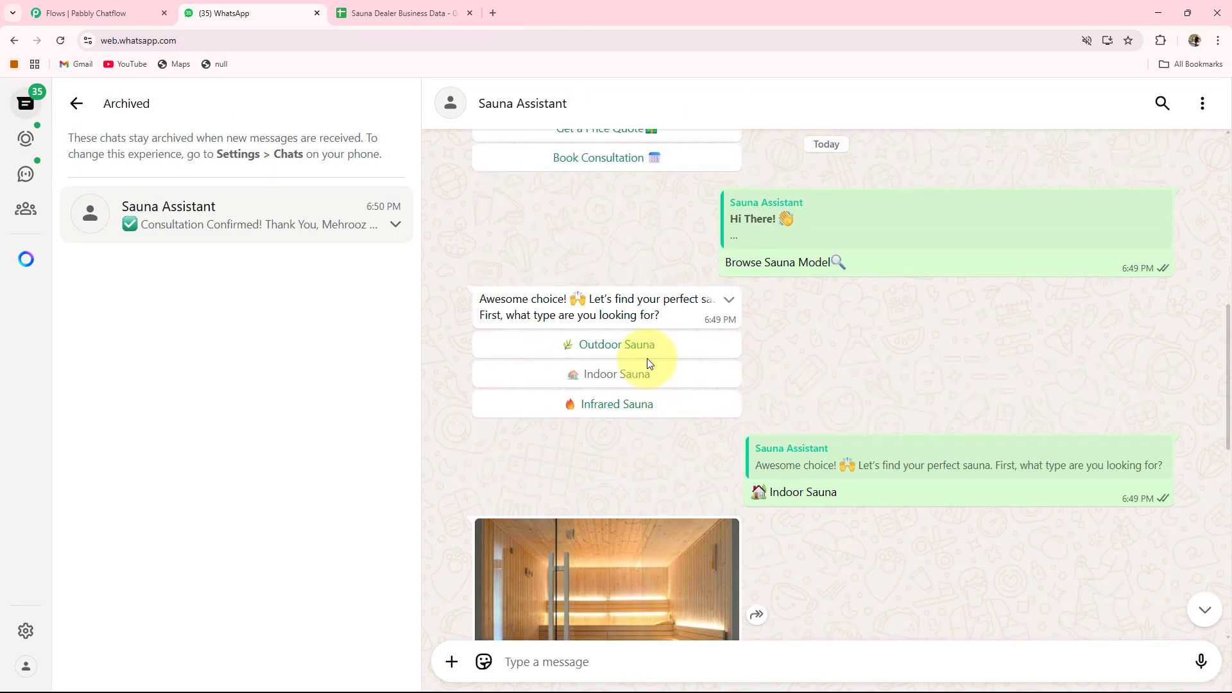
click(627, 346)
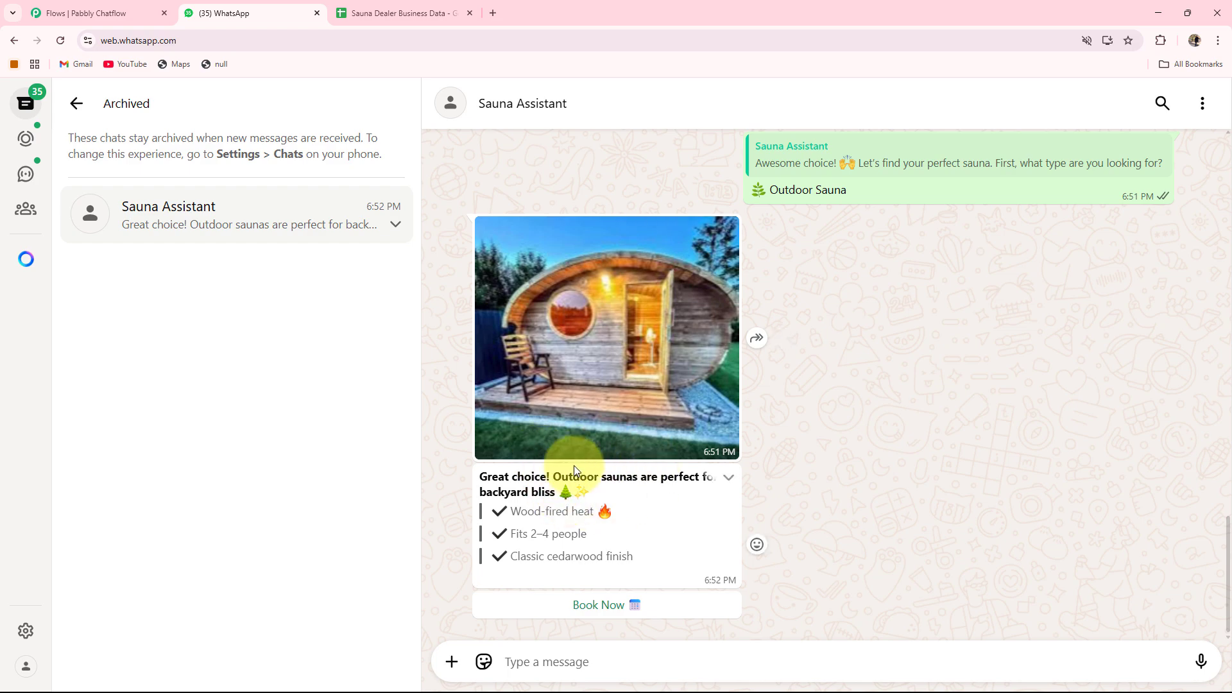
Select Get a Price Quote from the chatbot's main menu and review the conversation replies.
scroll(684, 493, up, 20)
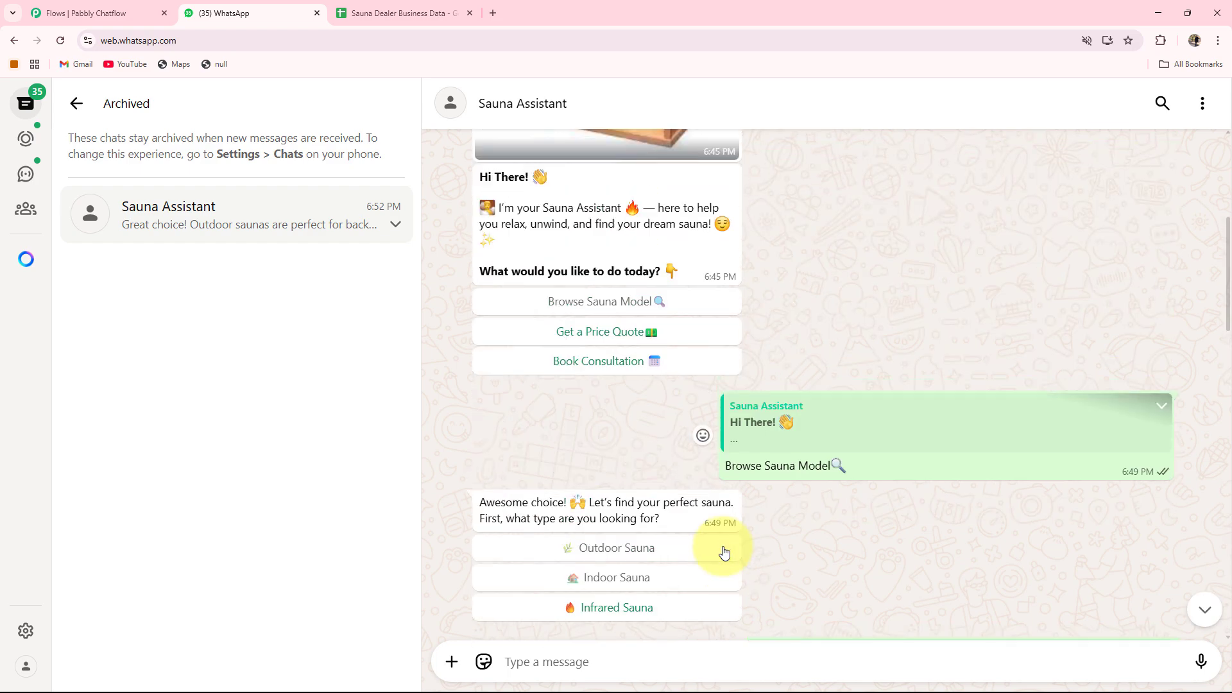
click(610, 469)
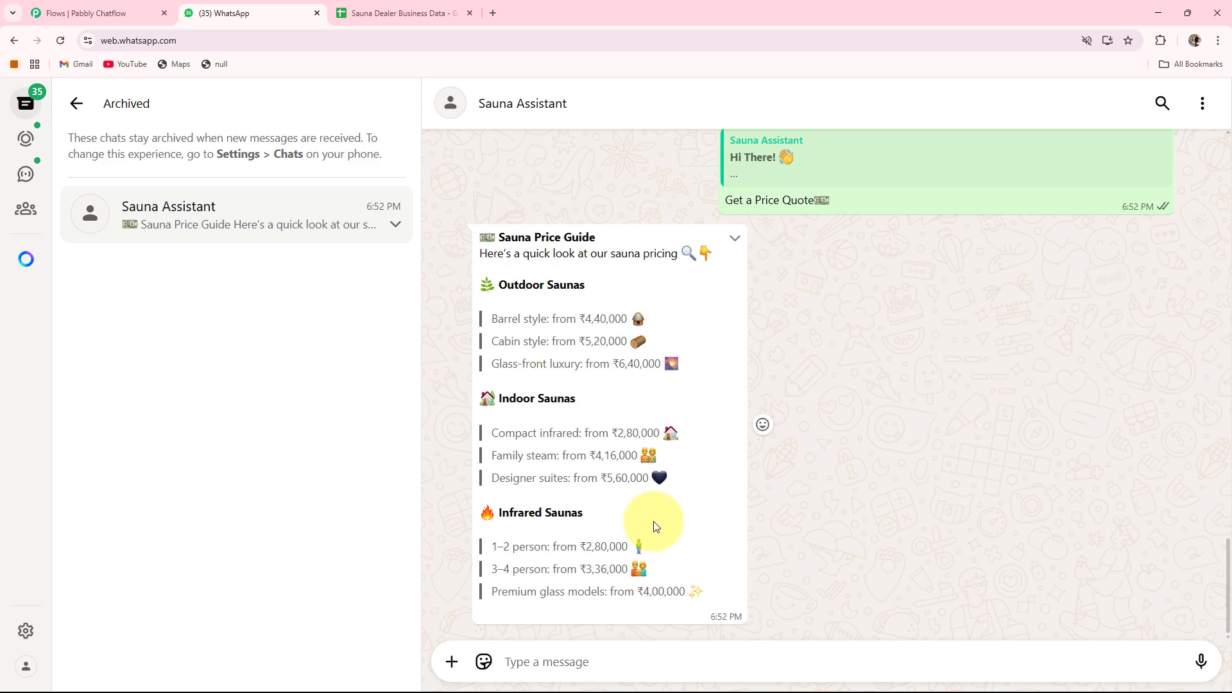
scroll(654, 526, up, 5)
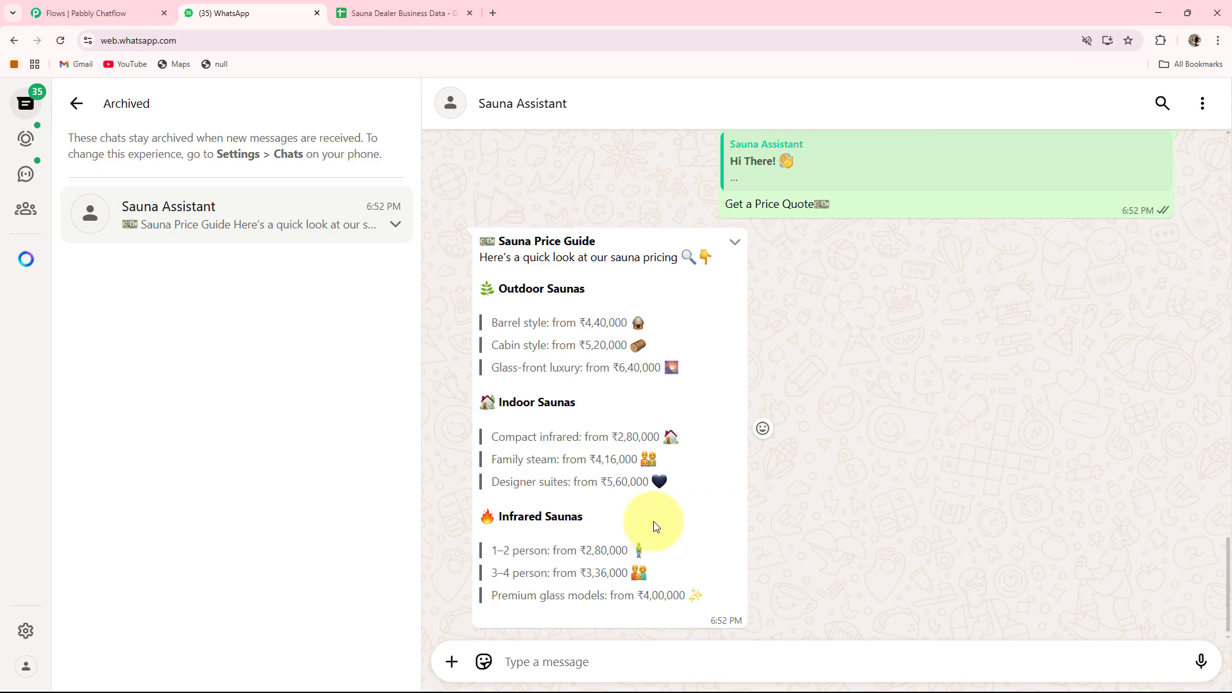
scroll(653, 521, up, 7)
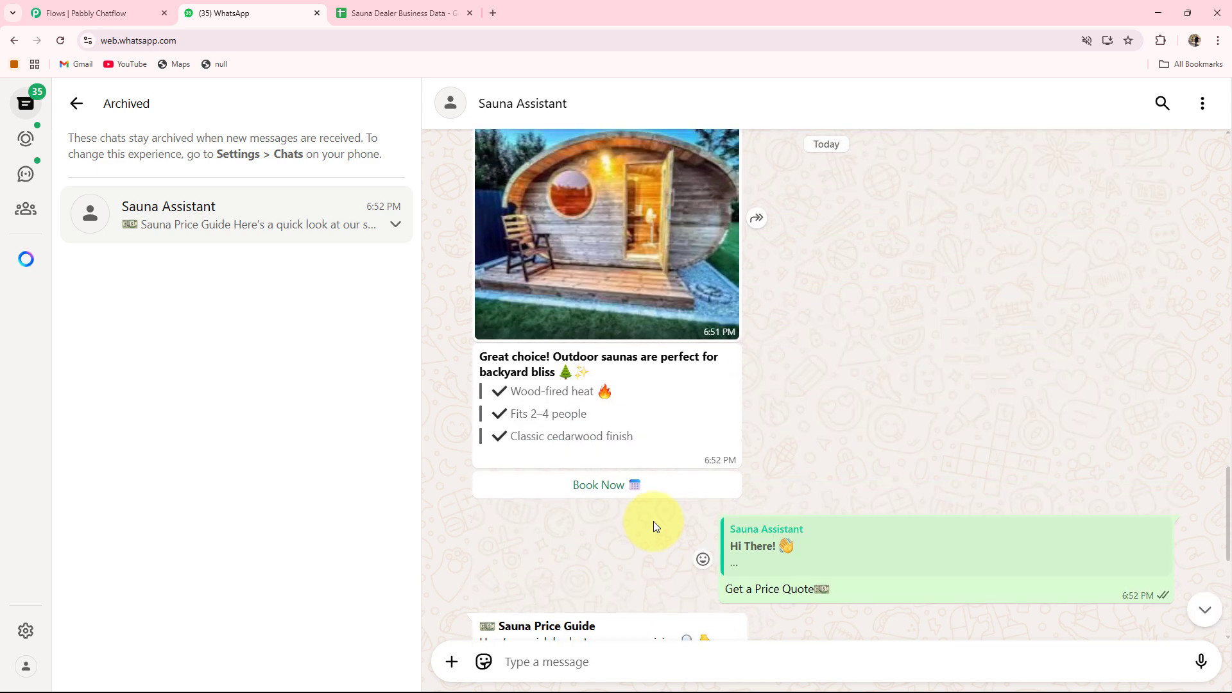
scroll(654, 521, up, 1)
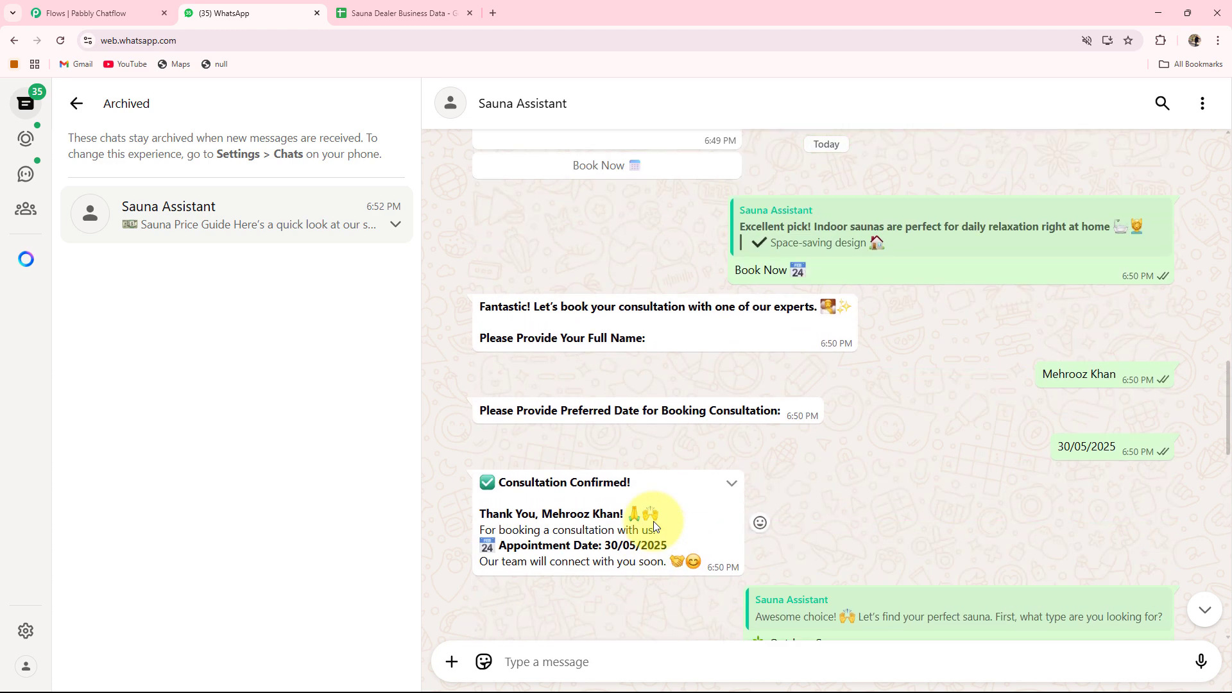
scroll(655, 526, up, 1)
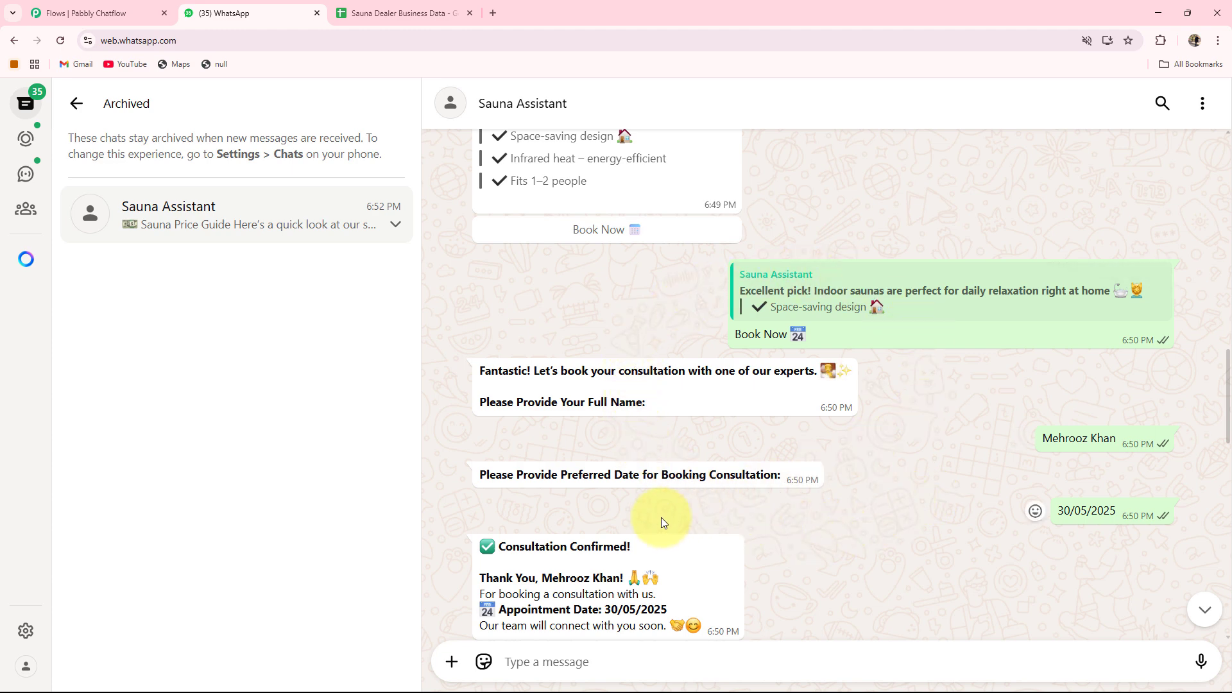
Close the spreadsheet tab and open the Pabbly Chatflow website in a new tab.
click(470, 13)
click(341, 14)
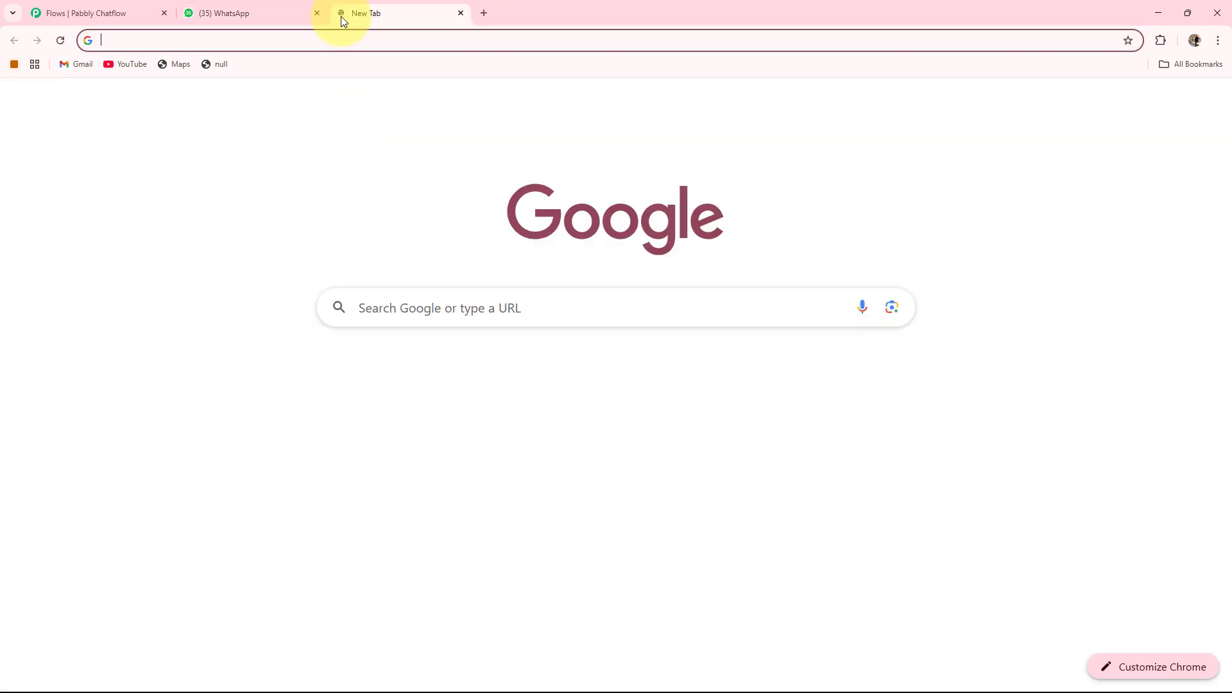
text(pabb)
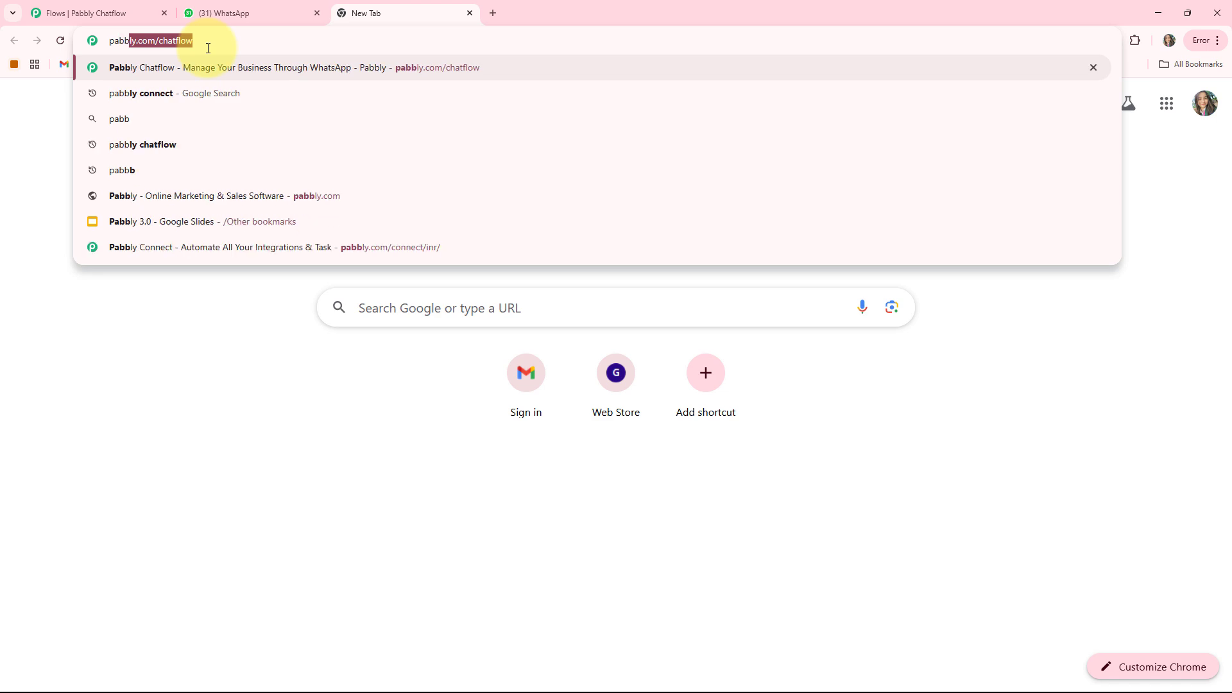
key(Return)
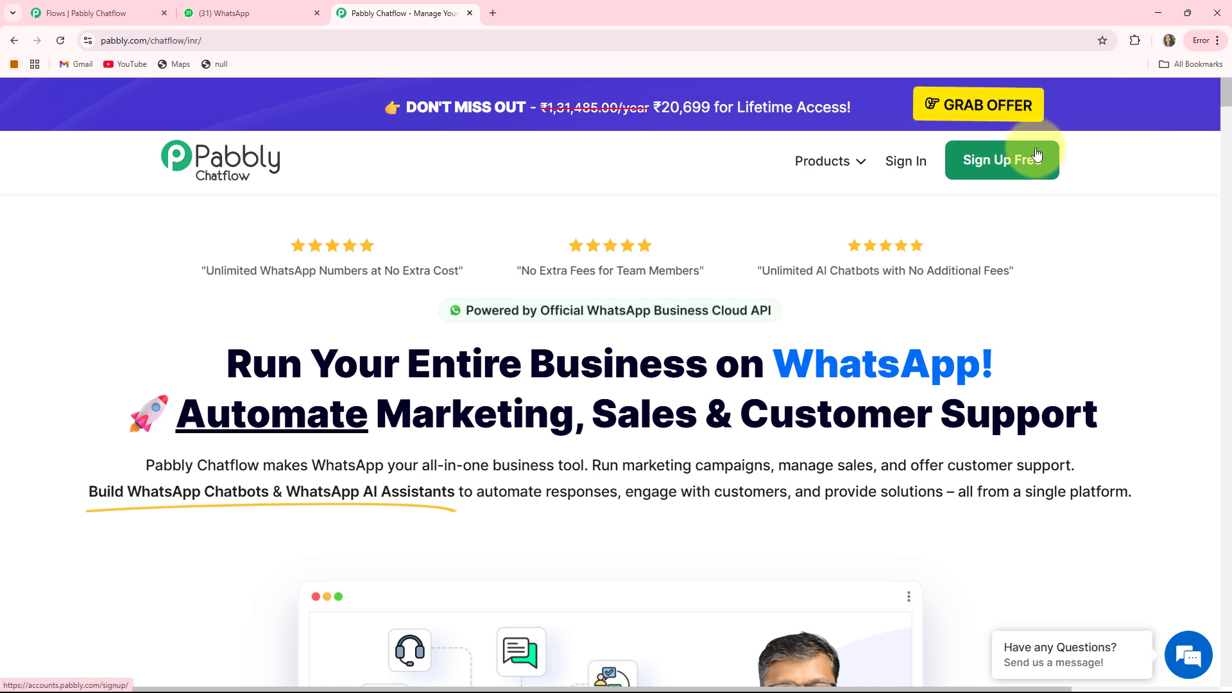
Sign in to Pabbly and open Pabbly Chatflow from the list of Pabbly apps.
click(907, 166)
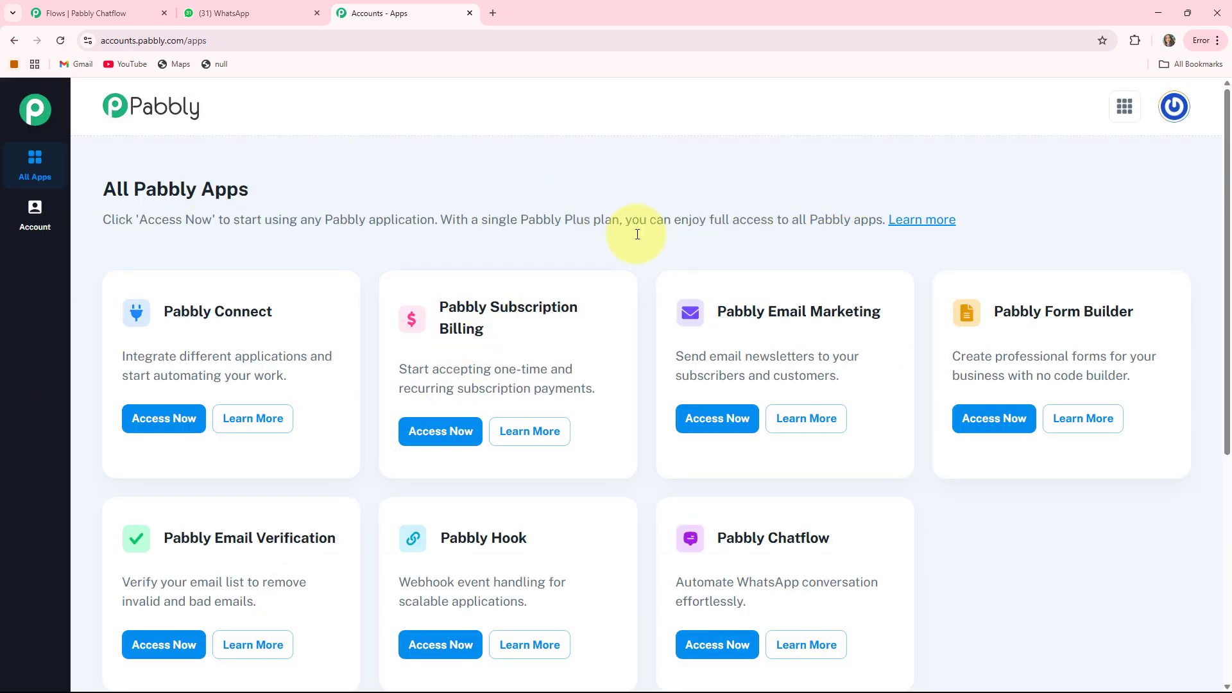
scroll(779, 436, down, 1)
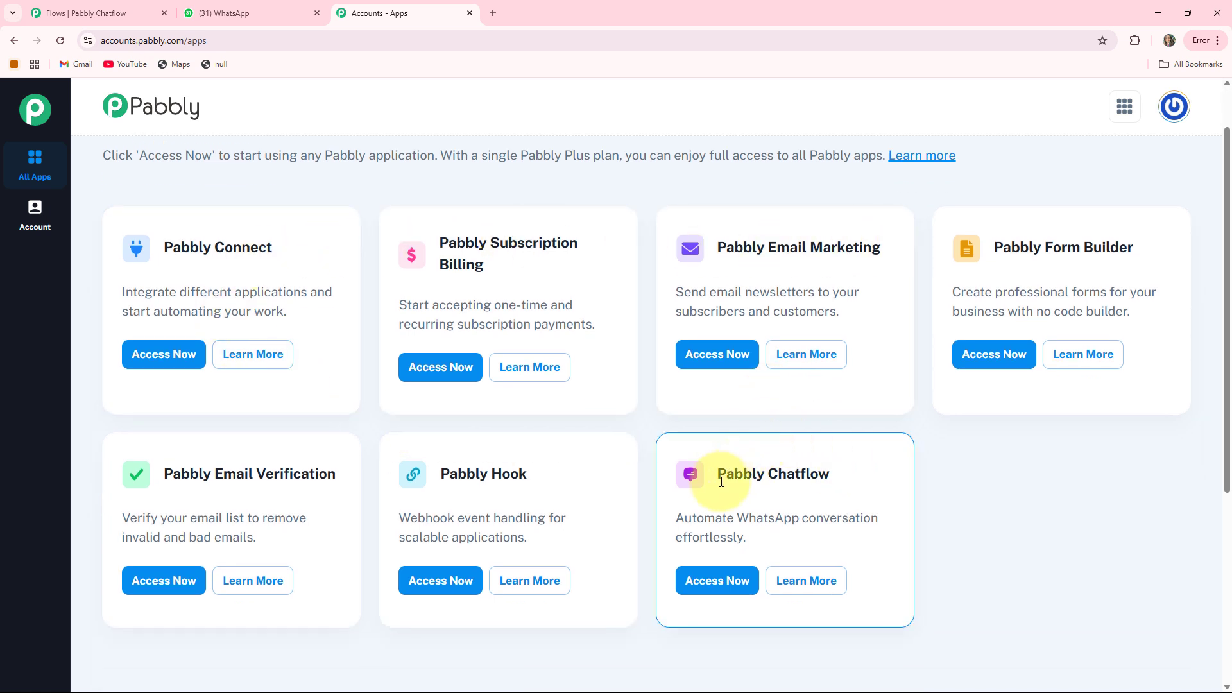
drag(721, 478, 872, 473)
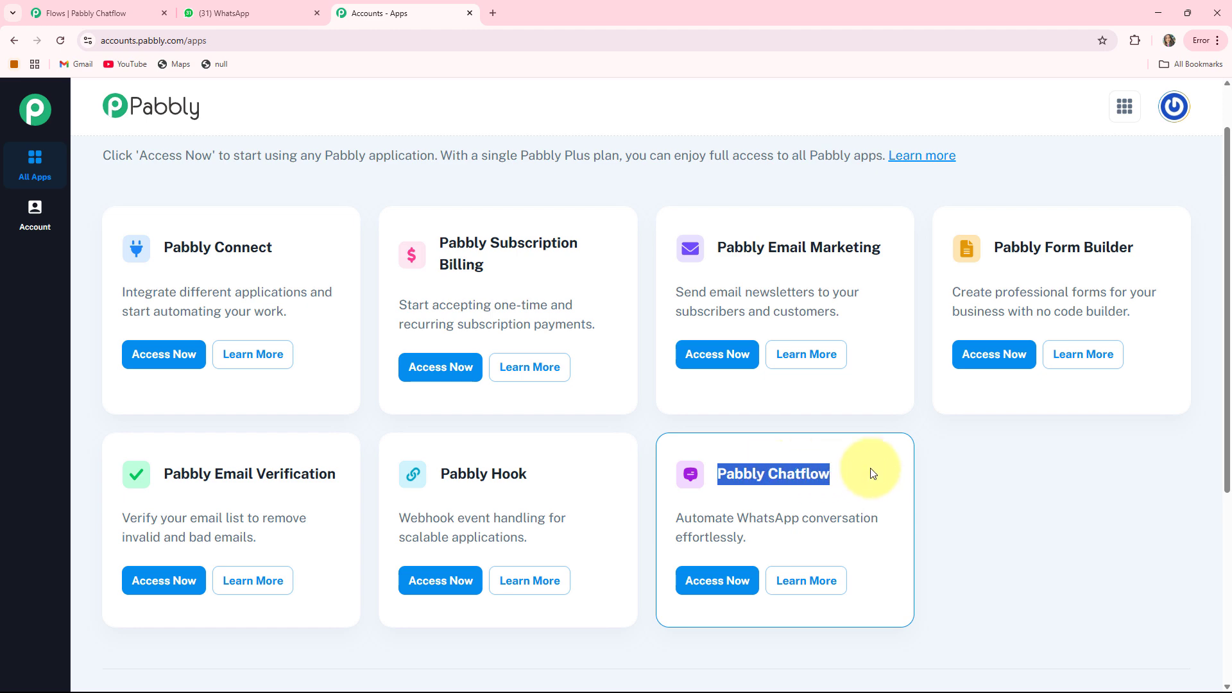
click(714, 580)
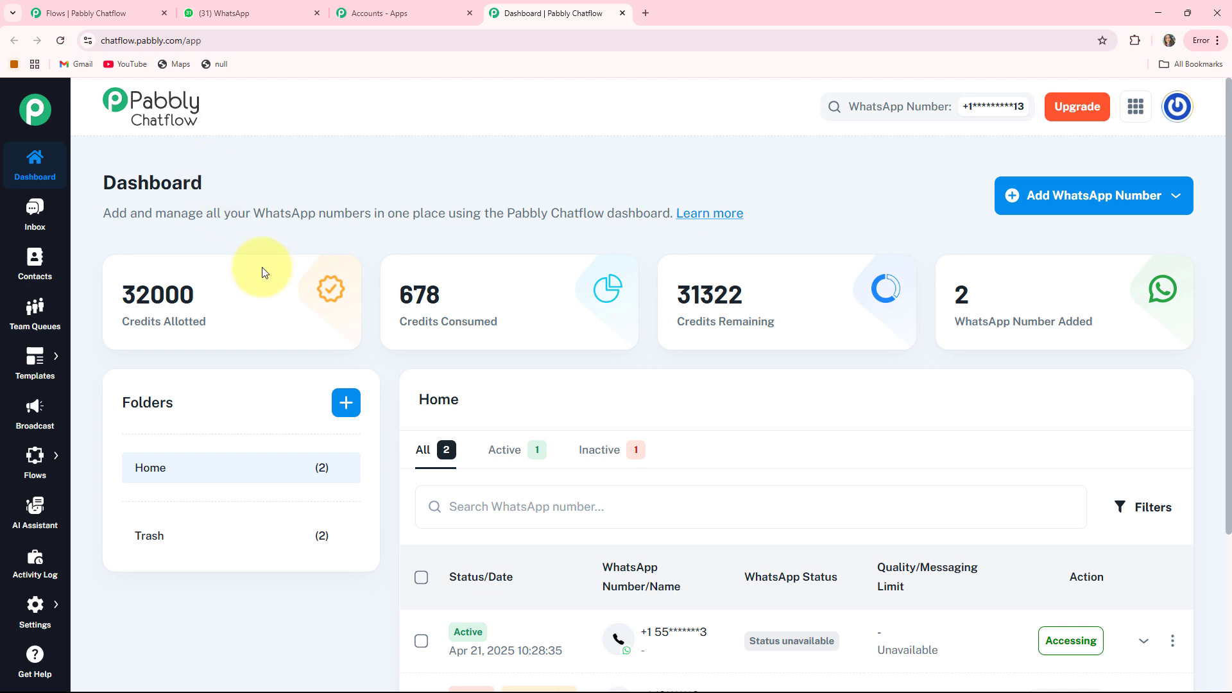
Examine the credits allotted, consumed and remaining counters on the dashboard.
drag(122, 322, 238, 327)
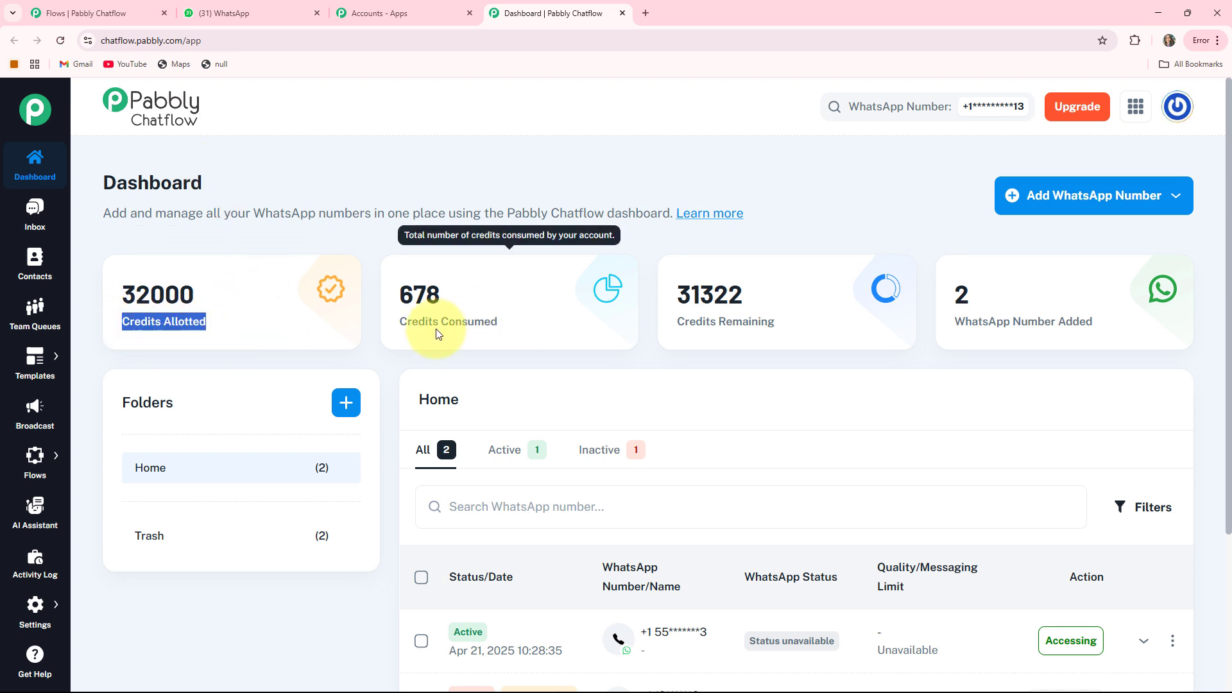
drag(396, 320, 559, 322)
drag(671, 323, 806, 321)
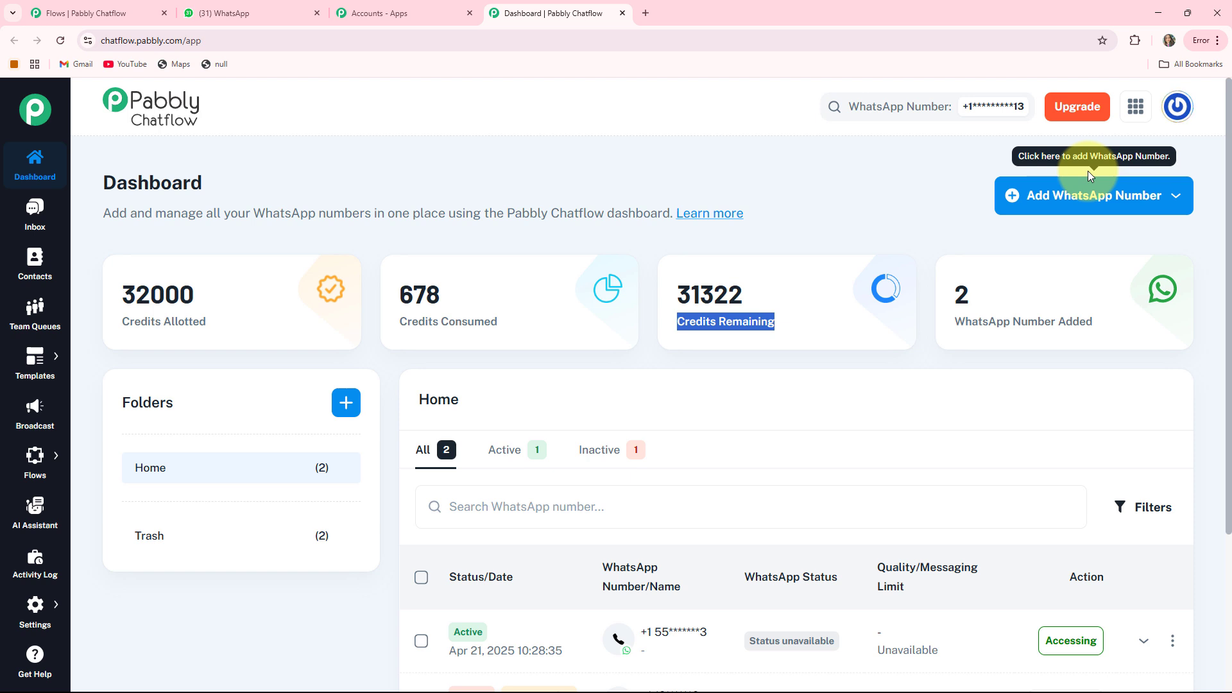
Examine the Add WhatsApp Number connection options and the list of added WhatsApp numbers.
click(1136, 199)
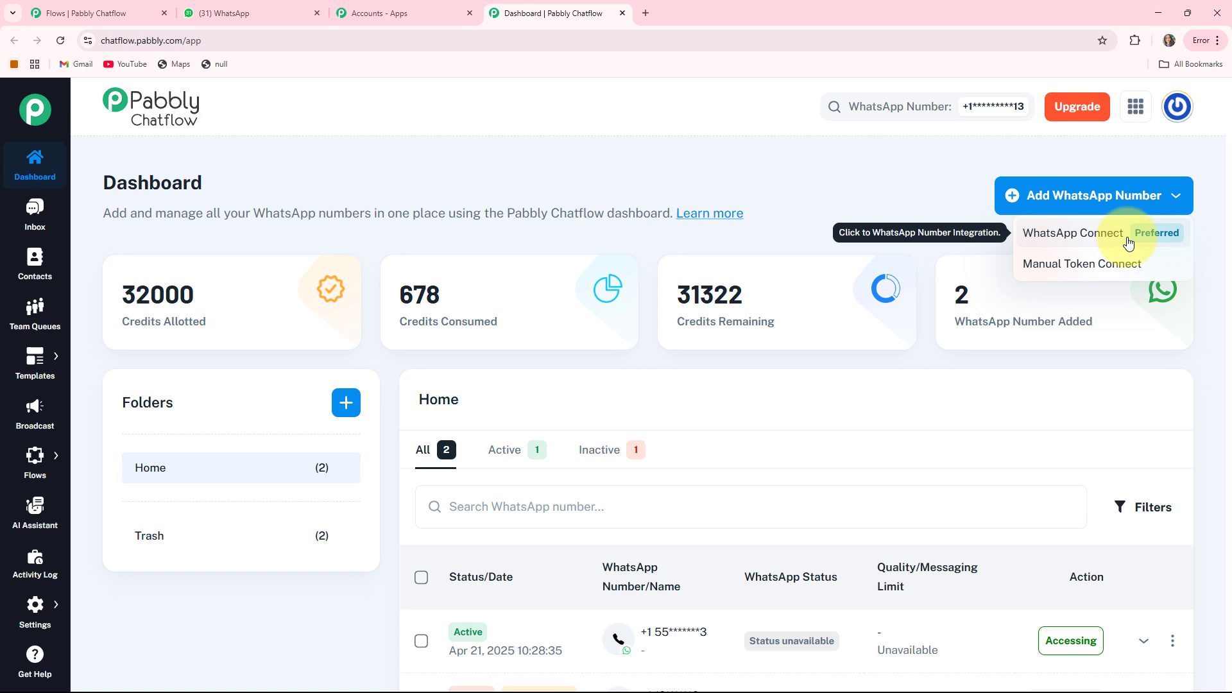
click(1082, 272)
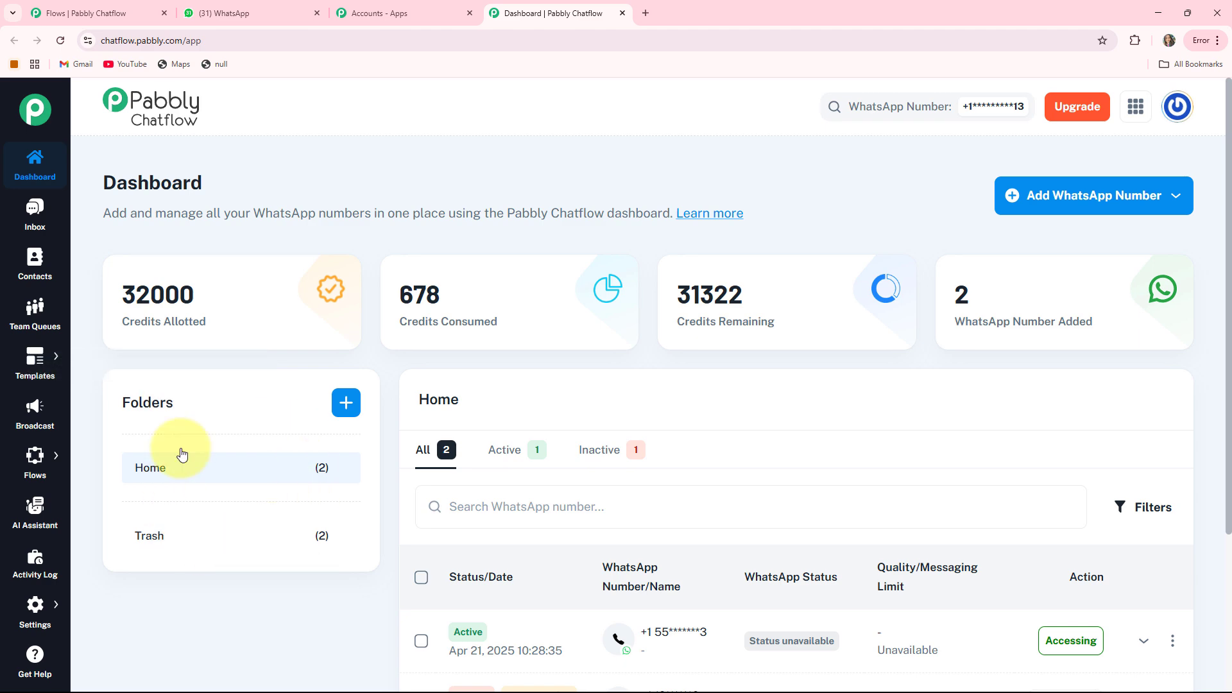
scroll(981, 320, down, 3)
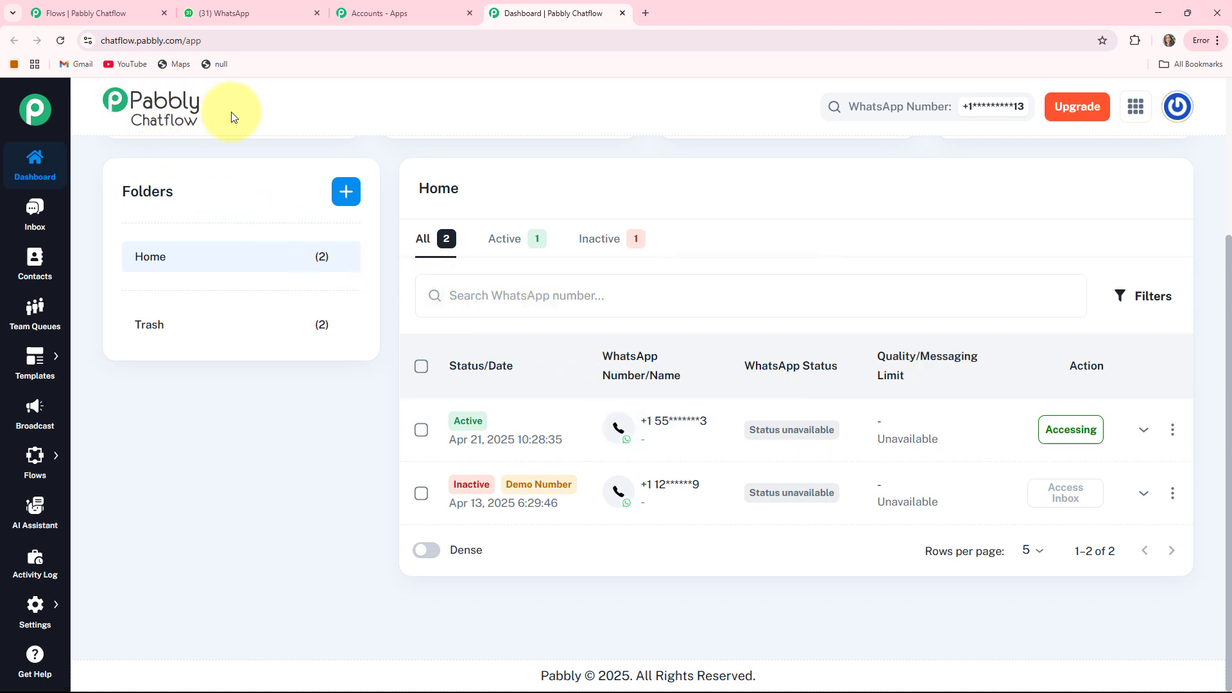
scroll(128, 192, up, 3)
Browse the Inbox, Contacts and Team Queues sections of the app.
click(33, 211)
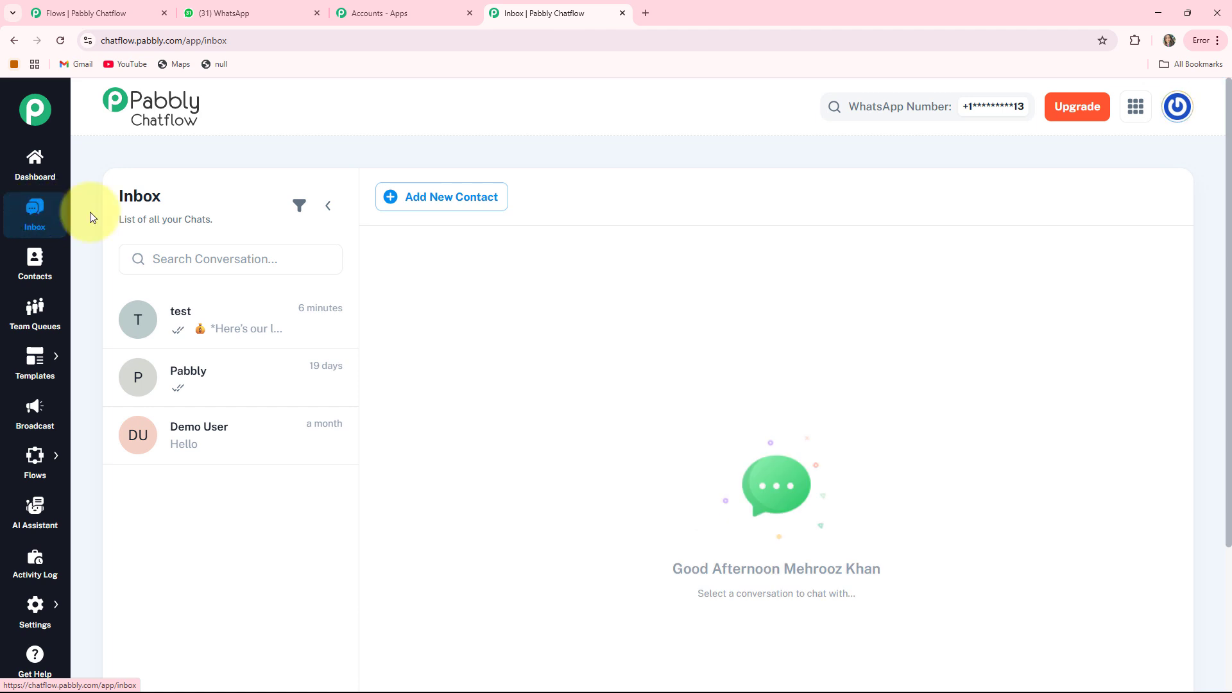
click(201, 331)
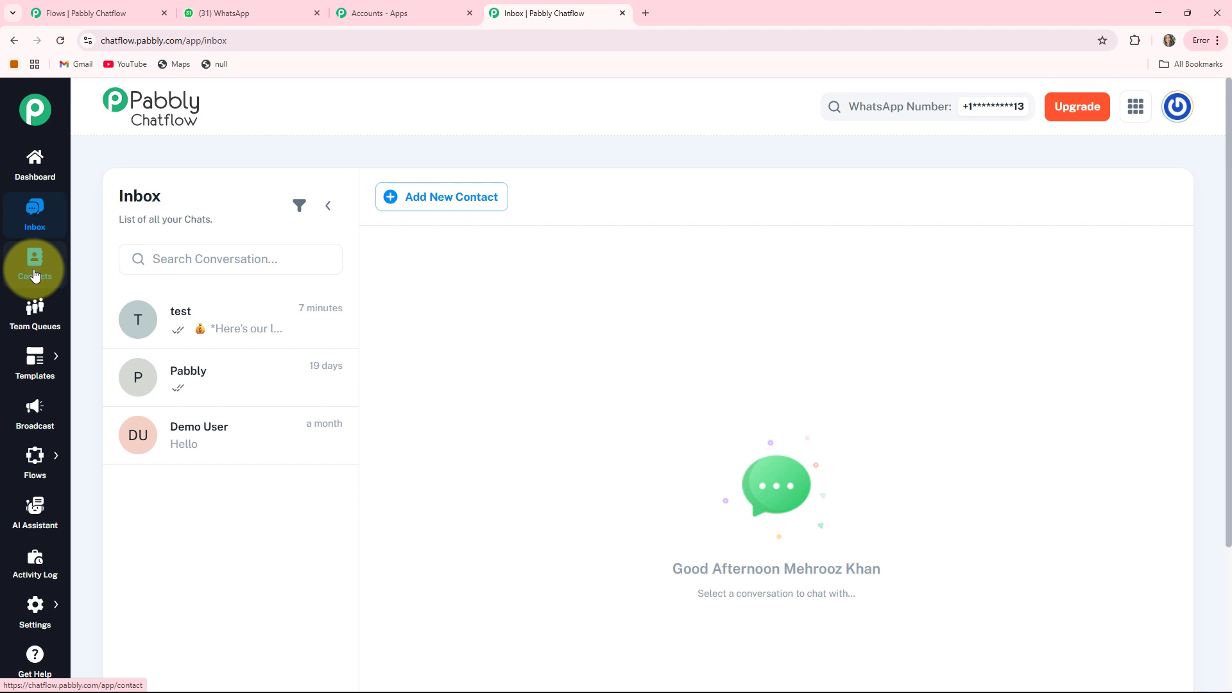
click(35, 275)
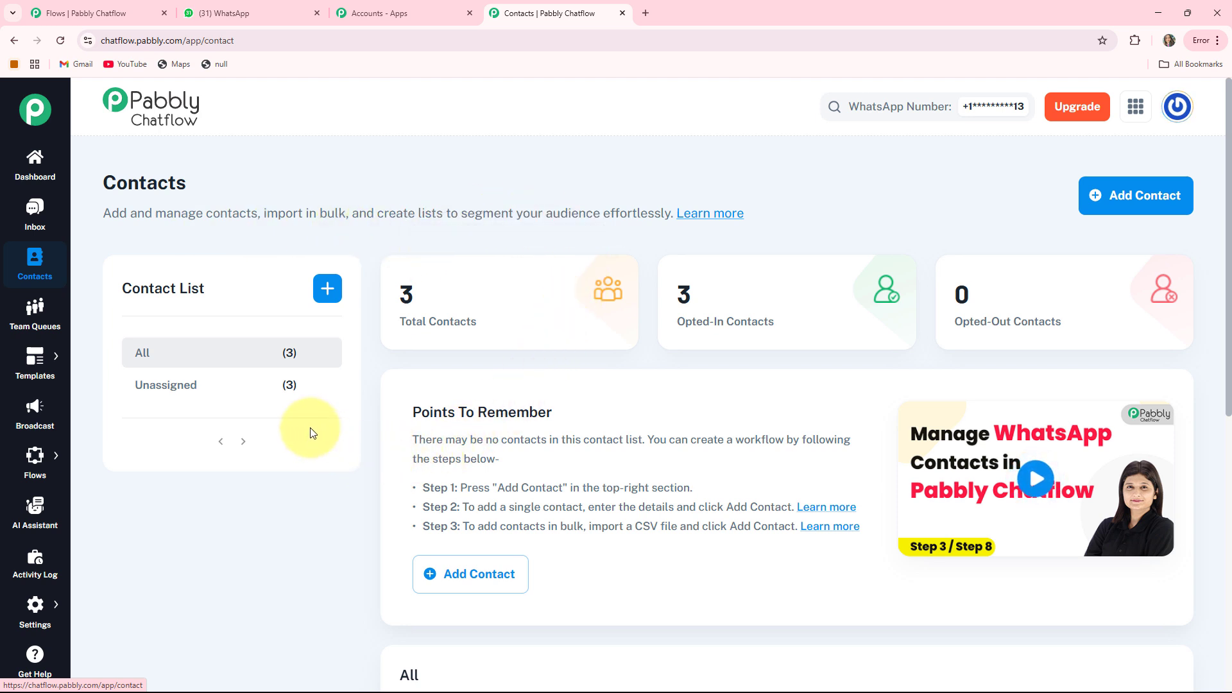
click(34, 319)
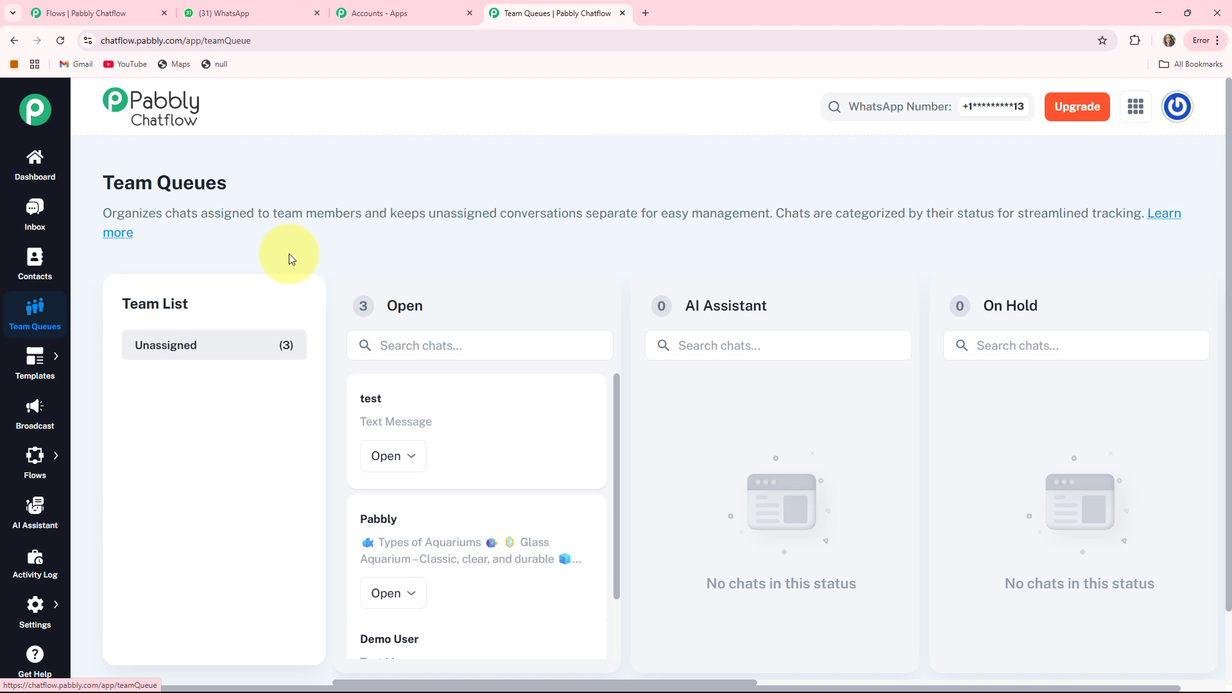
Browse the Templates, Broadcast and Flows sections of the app.
click(88, 364)
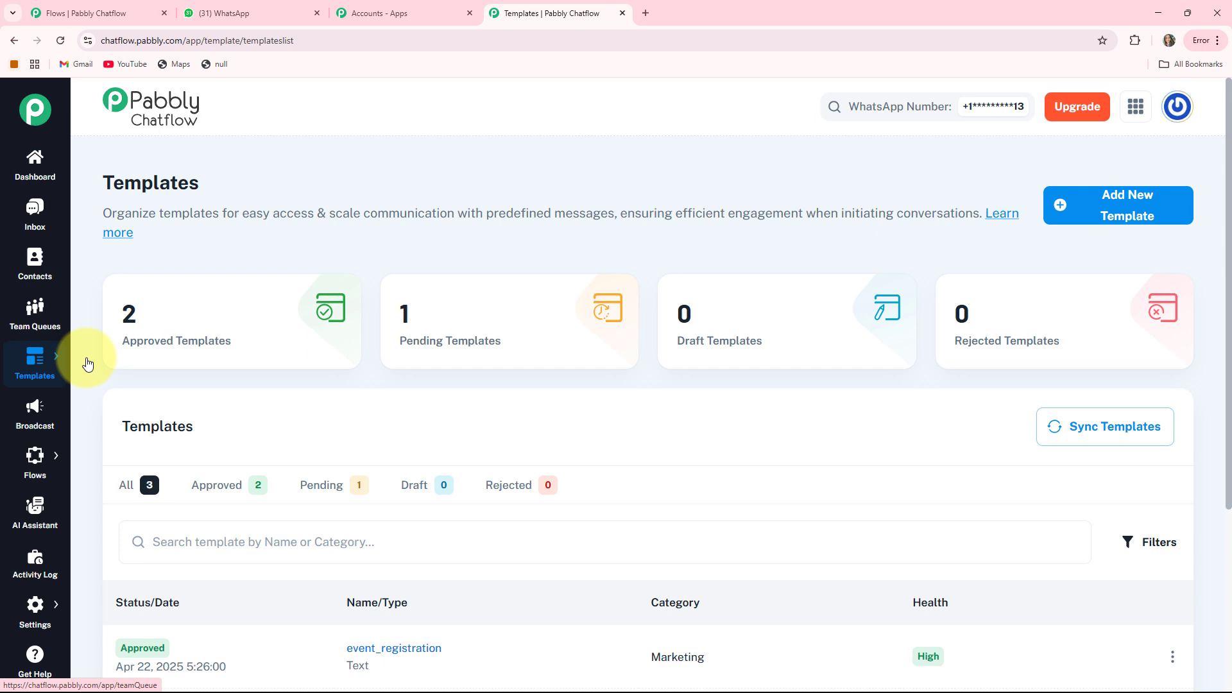
click(36, 411)
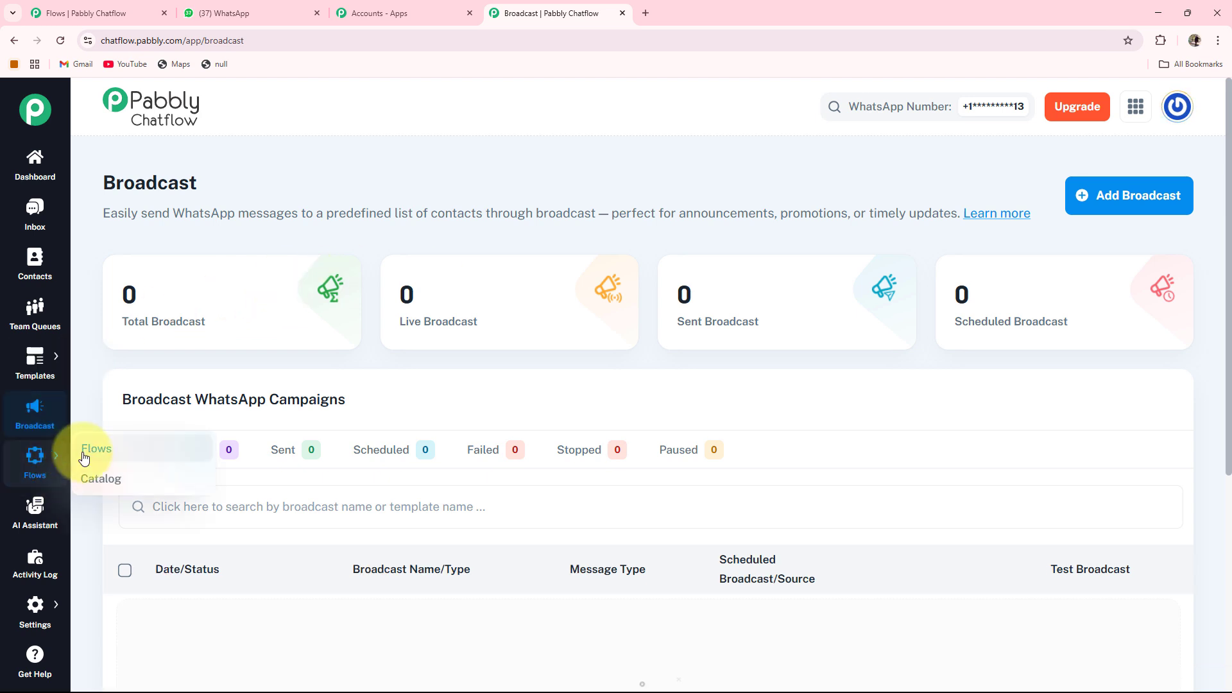
click(90, 450)
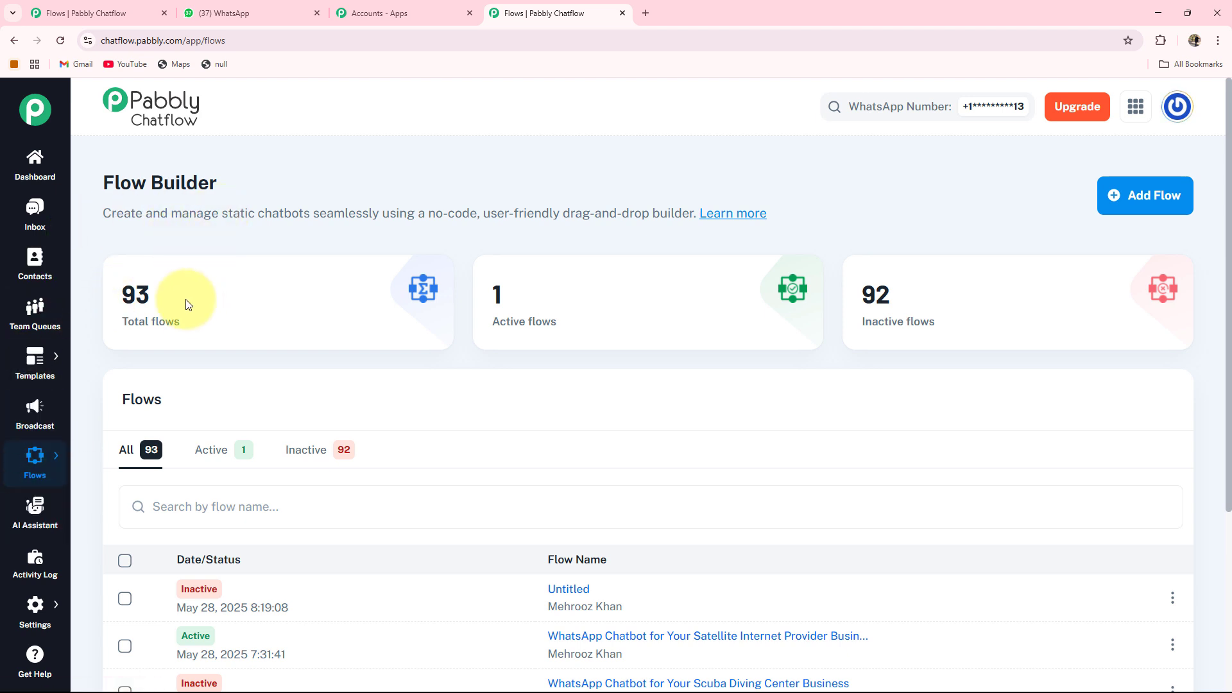
scroll(184, 303, down, 2)
scroll(190, 222, up, 2)
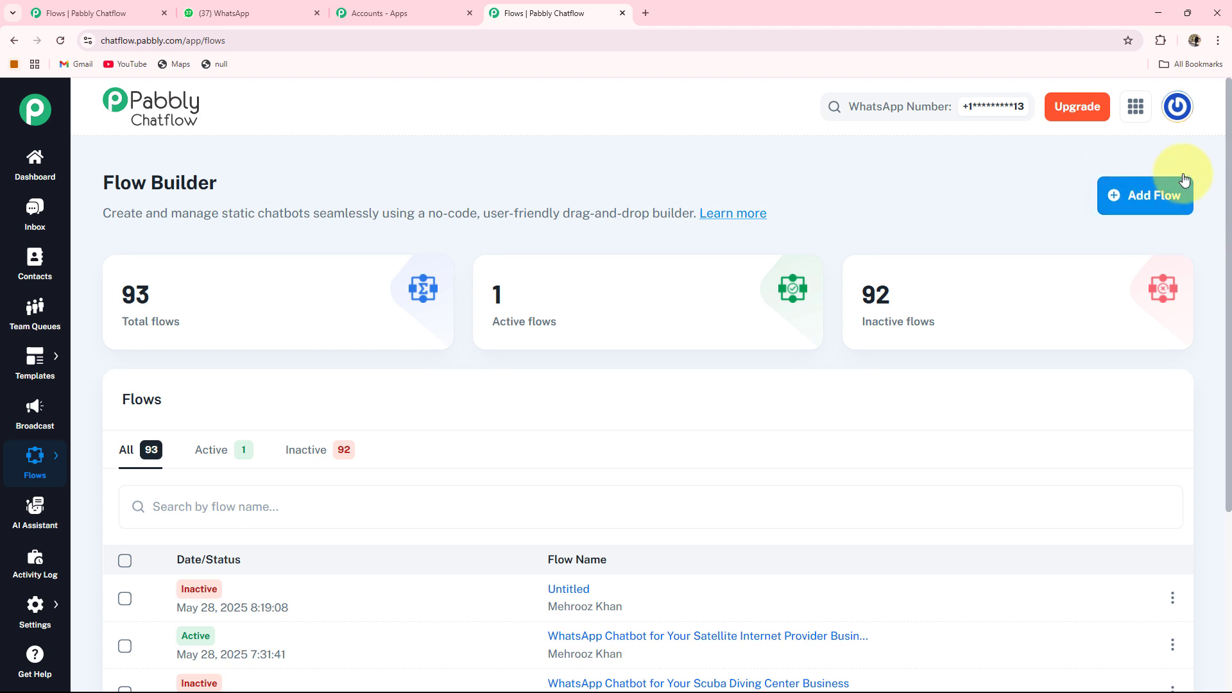
Create a new flow for the sauna dealer chatbot and browse its Messages and Actions node types.
click(1138, 188)
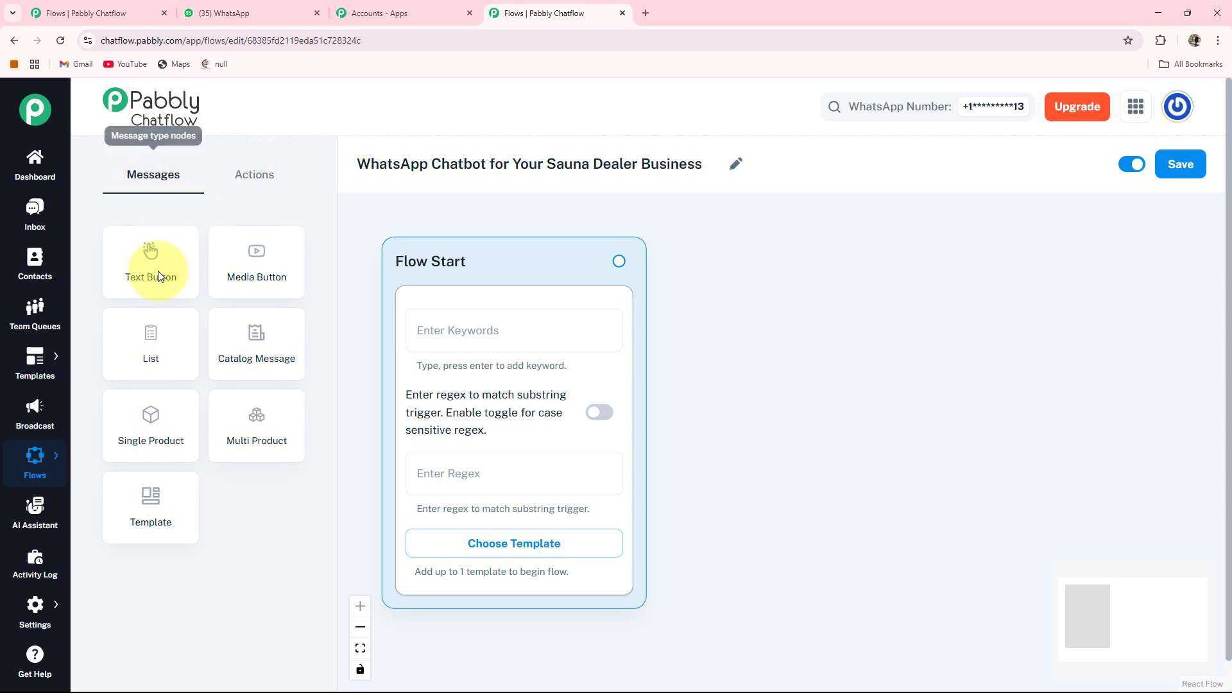
click(250, 174)
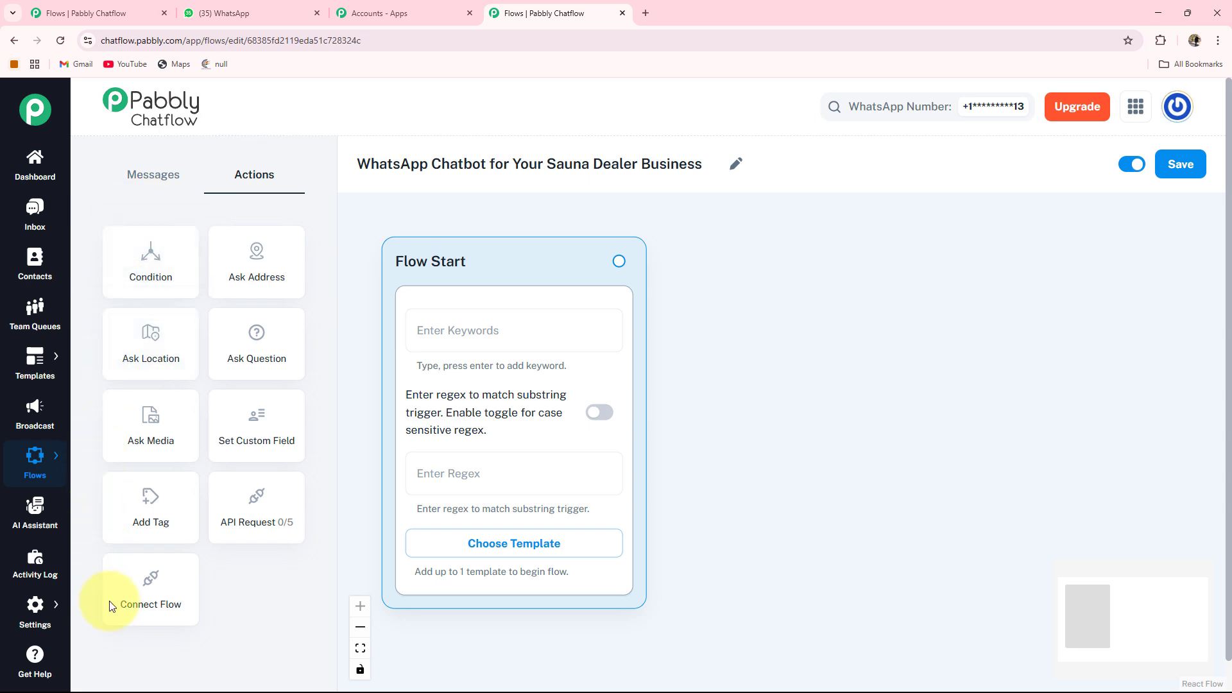
click(158, 174)
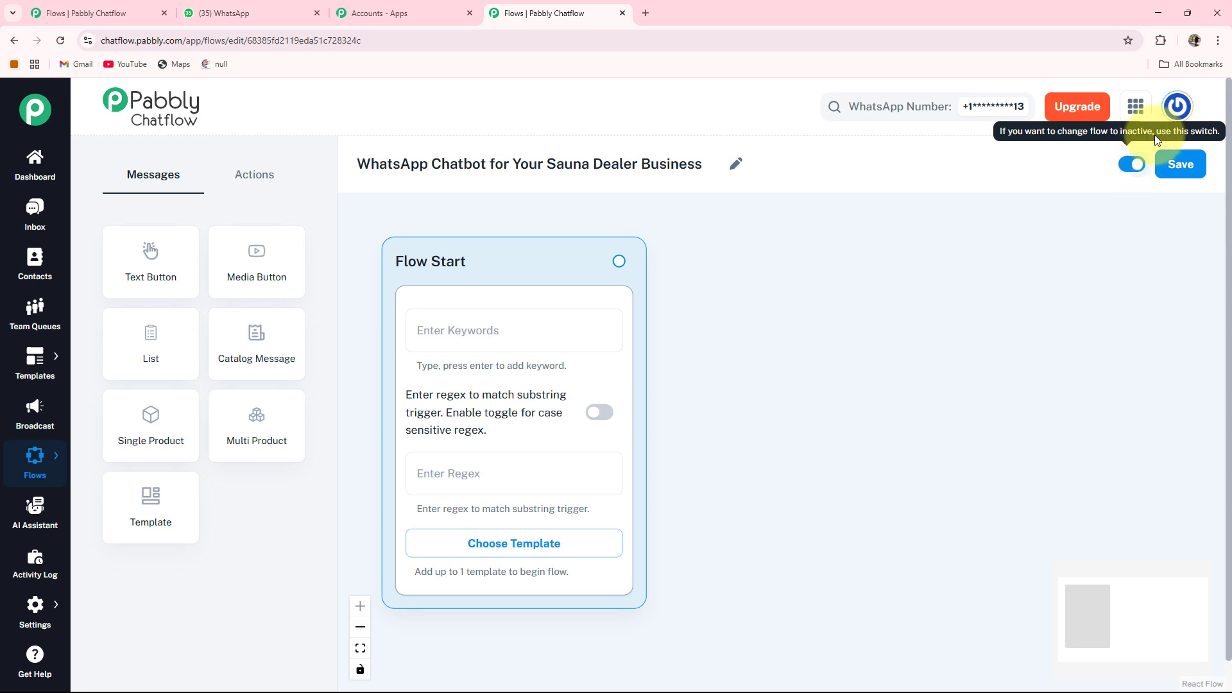
click(1195, 168)
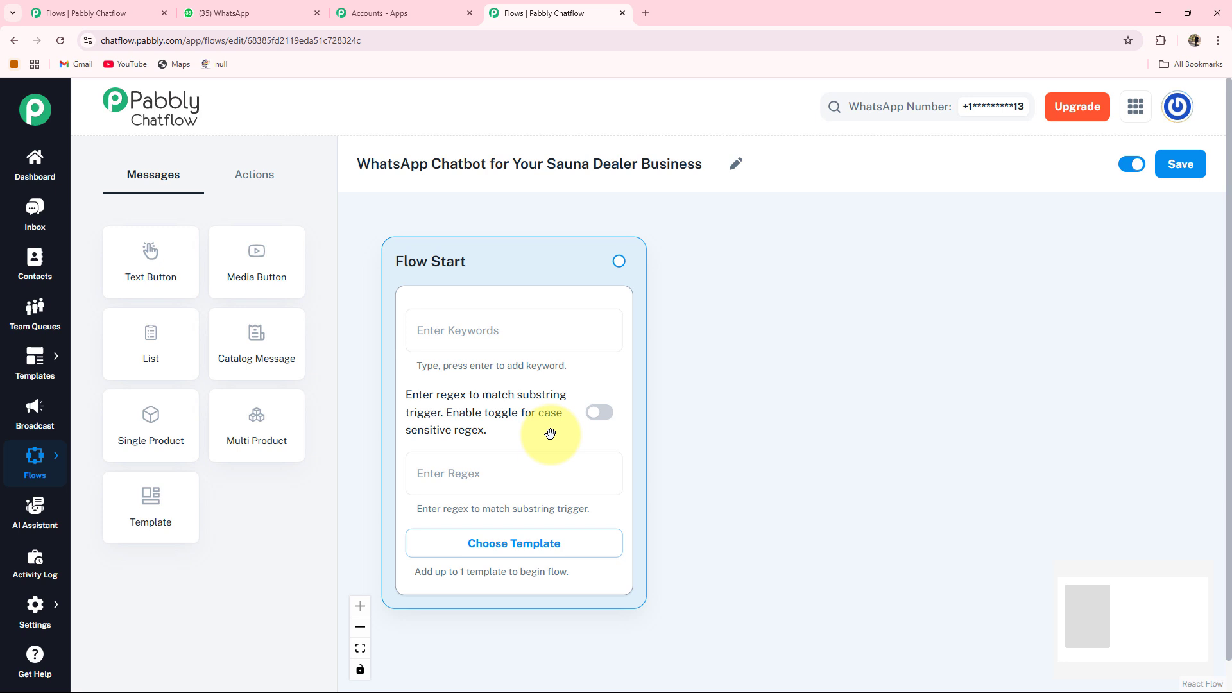
Examine the case-sensitive regex toggle and the list of approved templates for starting the flow.
click(600, 424)
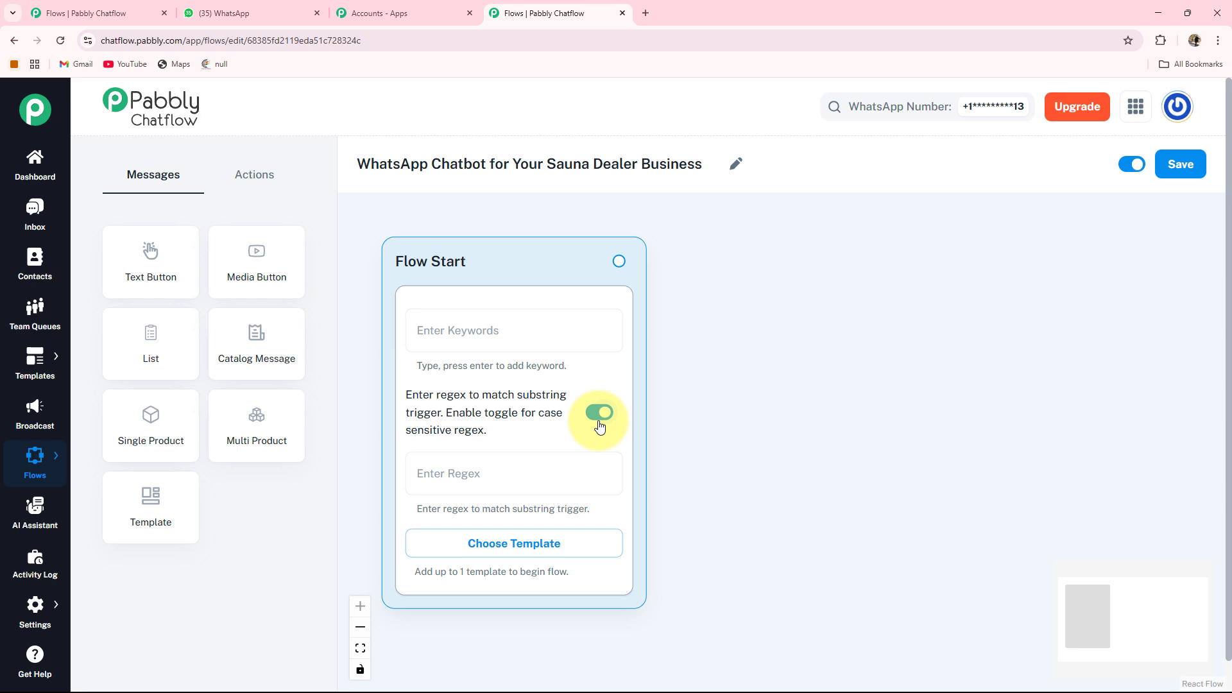
click(599, 423)
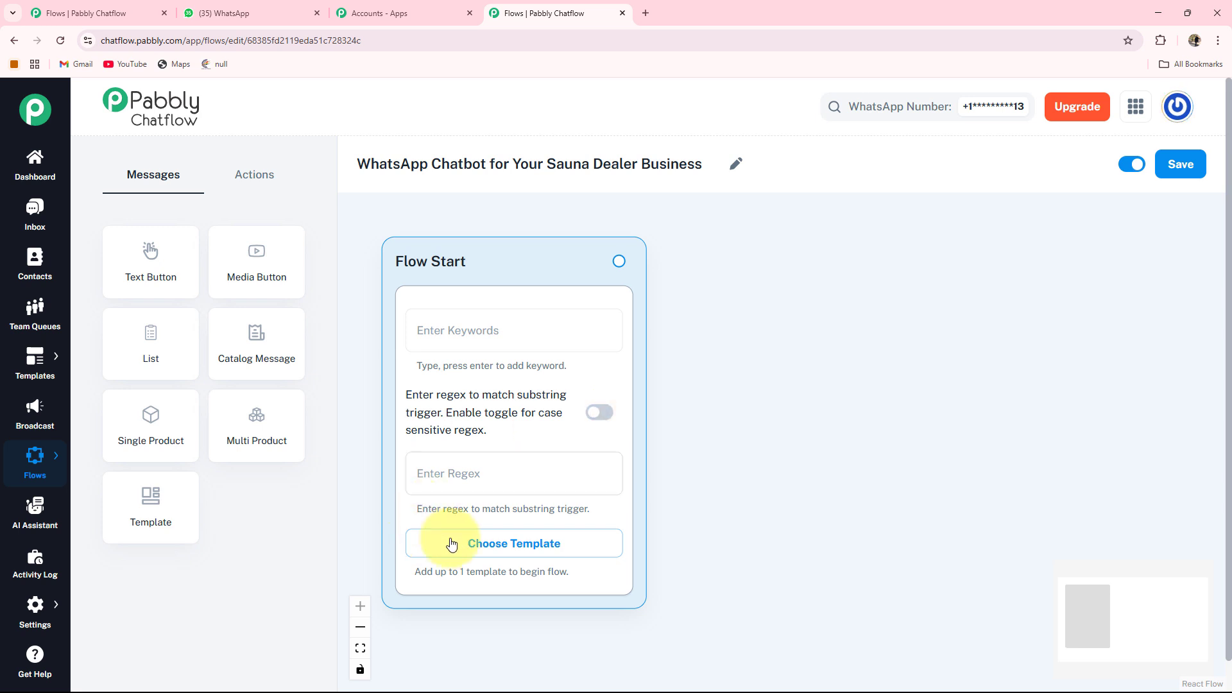
click(545, 549)
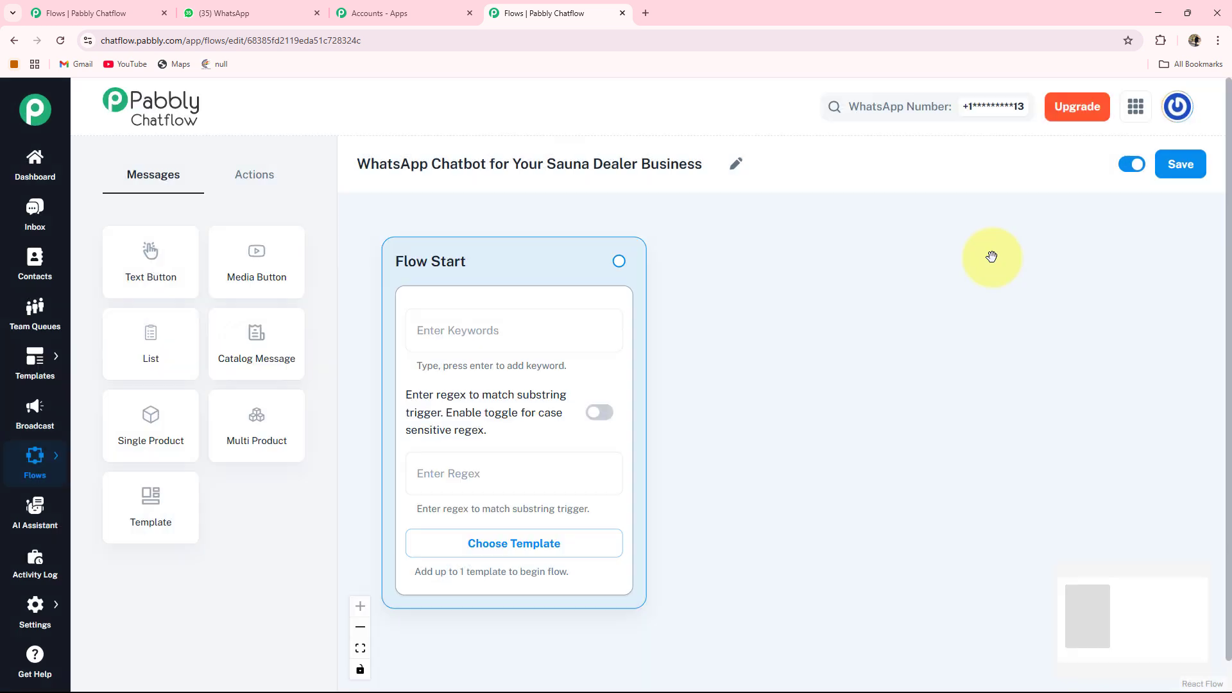
click(1001, 262)
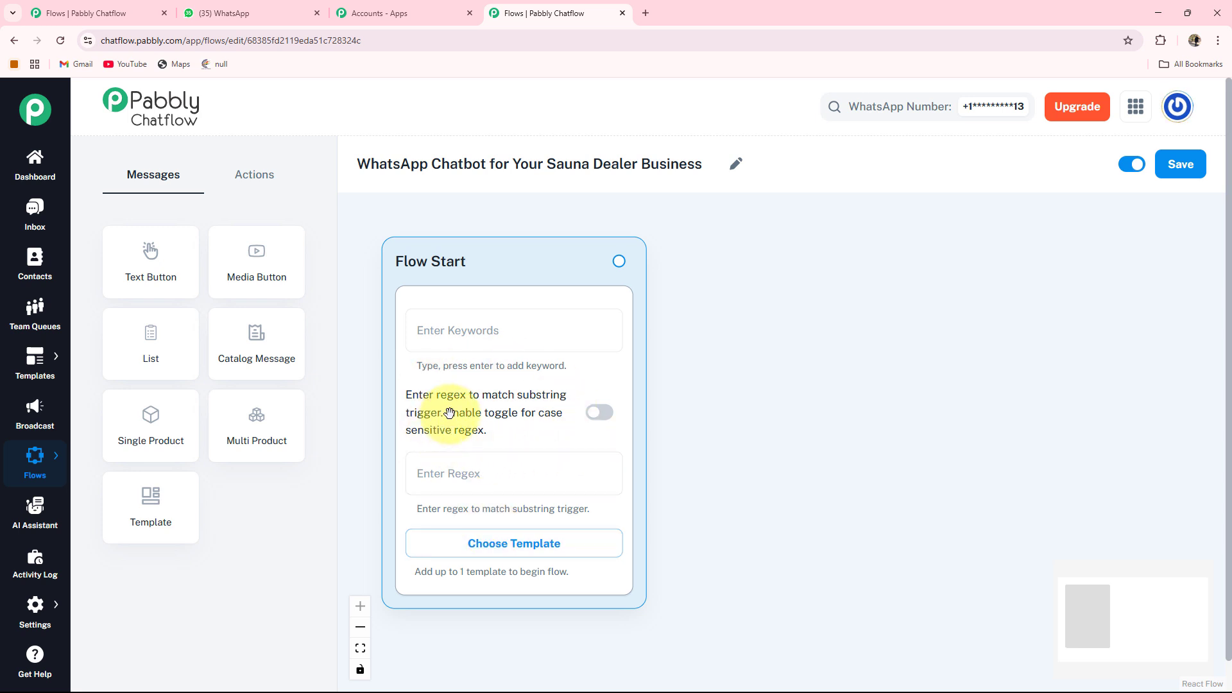
Set the Flow Start node's regex trigger to [\s\S]+.
click(442, 475)
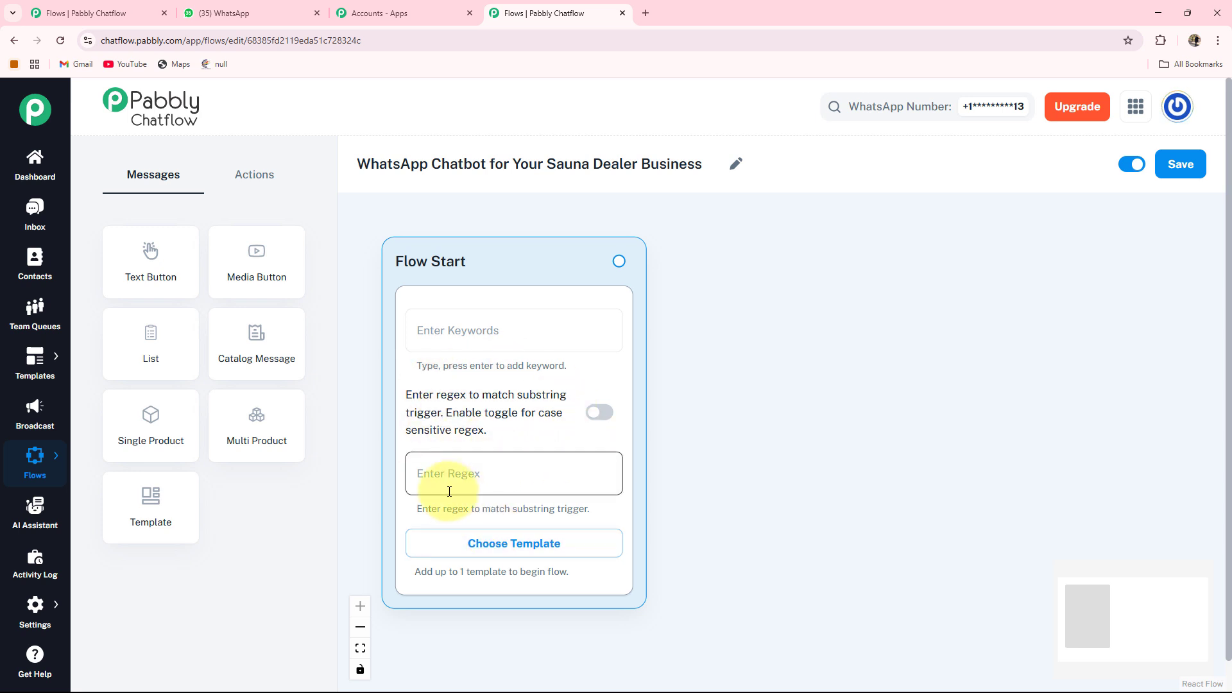
text([\s\S]+)
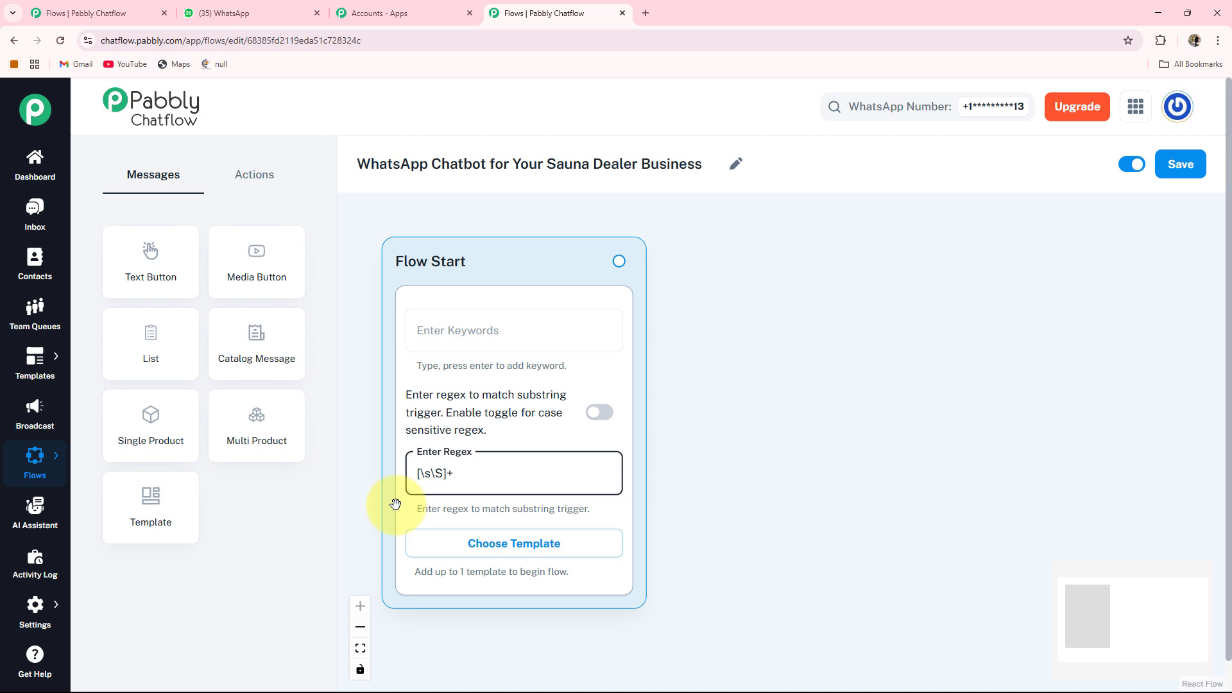
click(454, 330)
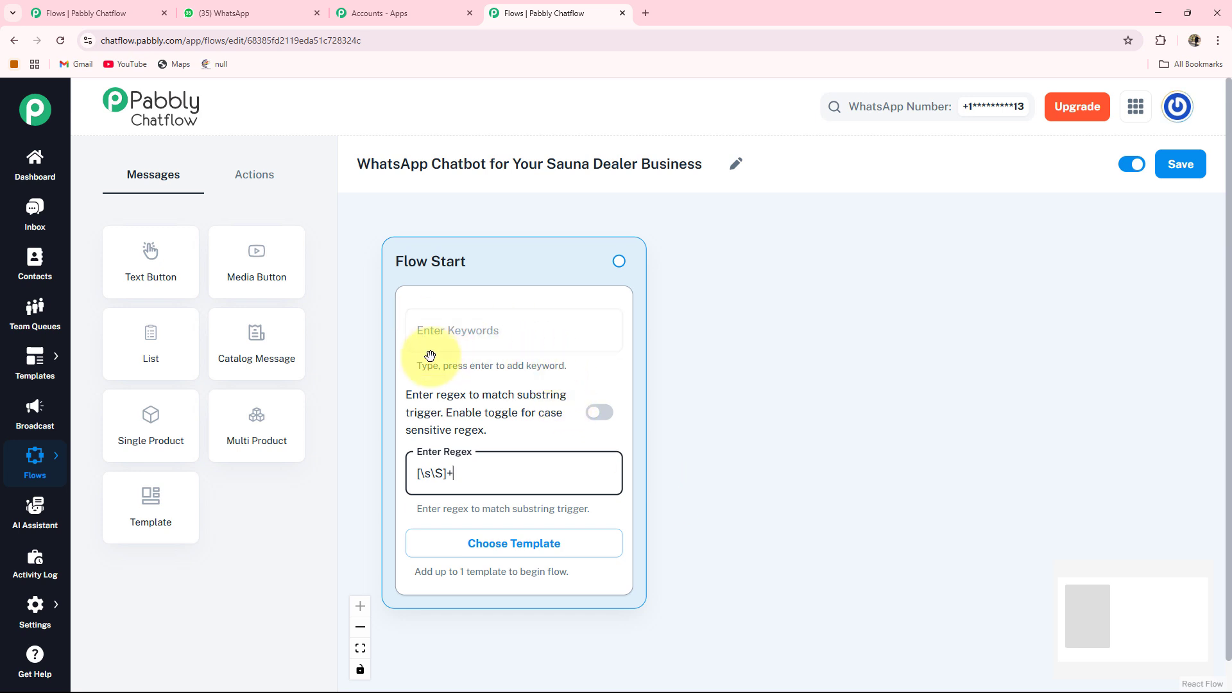
Add a Media Button message node, set its media type to Image and upload the sauna photo from Downloads.
click(260, 256)
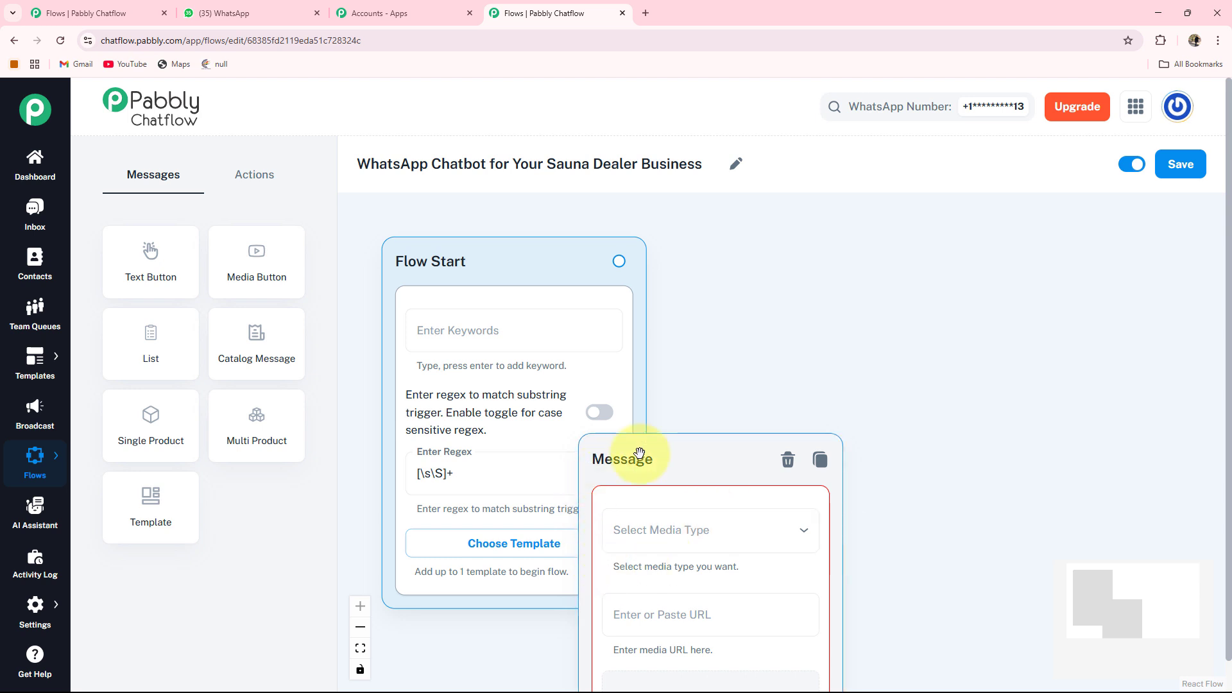
drag(647, 475, 774, 232)
click(721, 289)
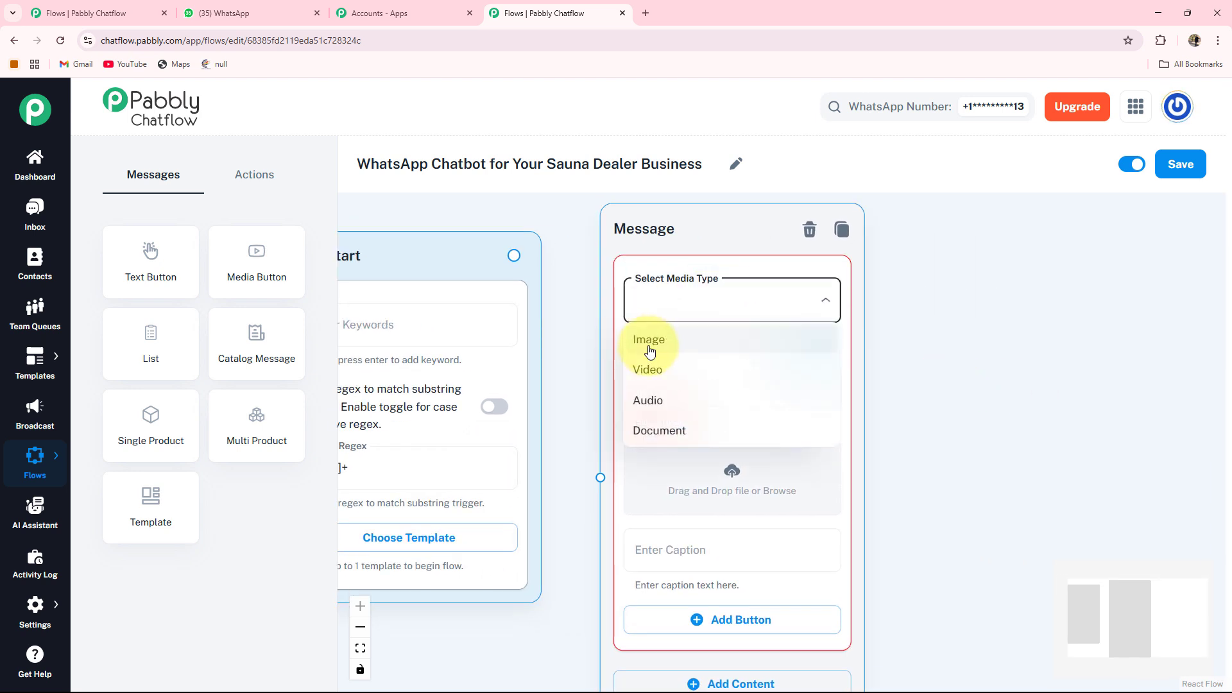
click(650, 342)
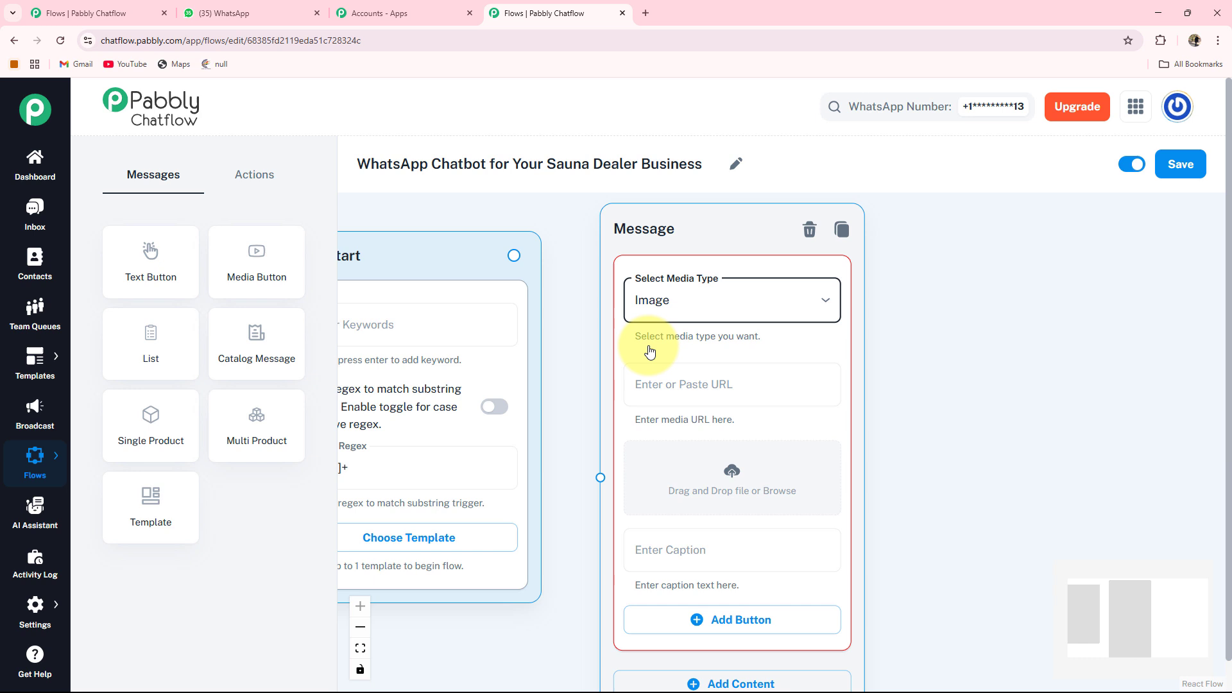
click(736, 473)
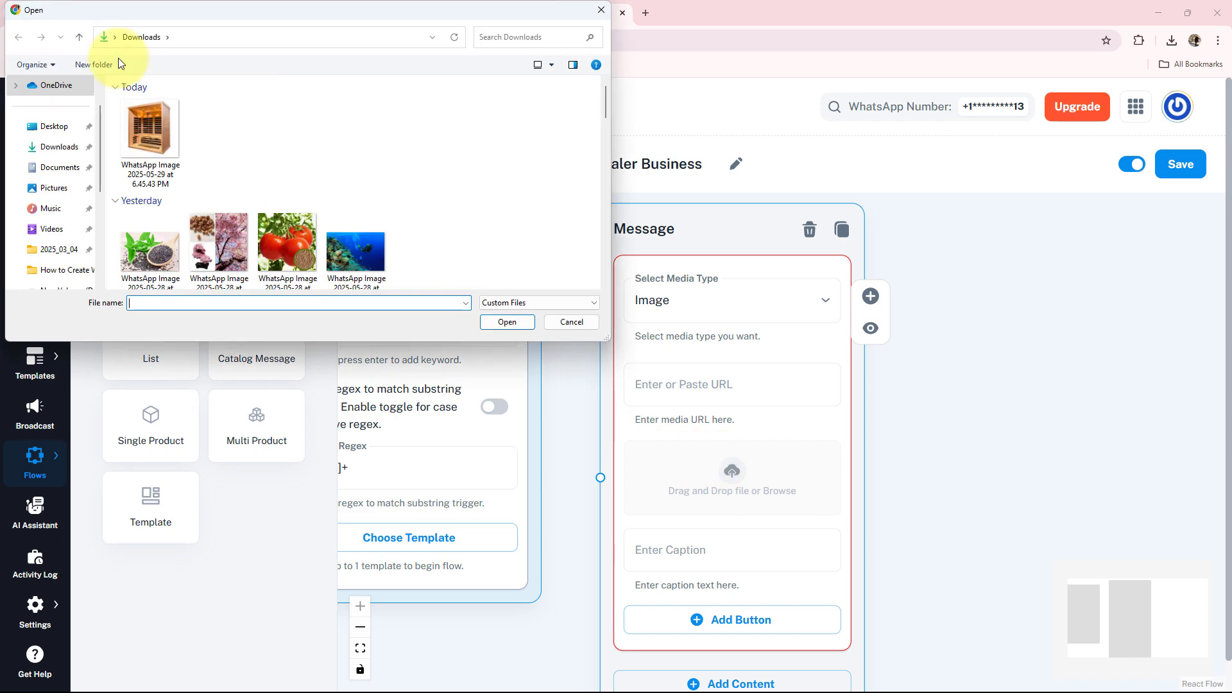
double_click(152, 134)
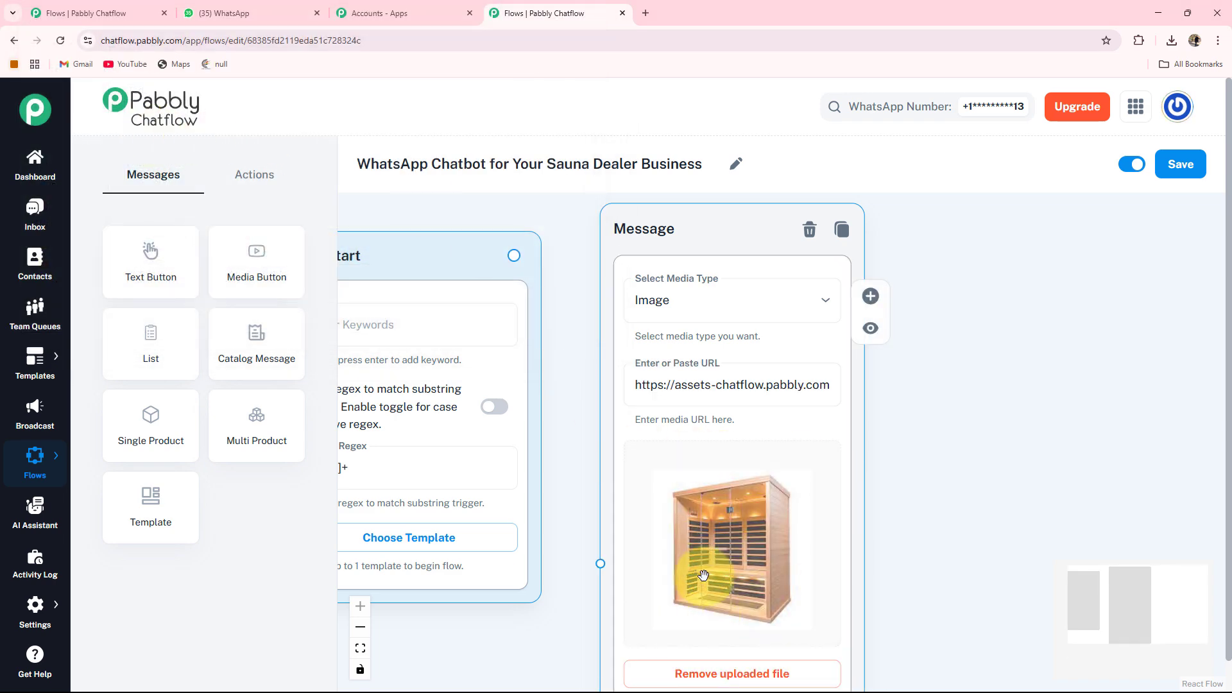
Add a Text + Button content block to the node and paste the welcome message ending with 'What would you like to do today?'.
drag(921, 561, 934, 390)
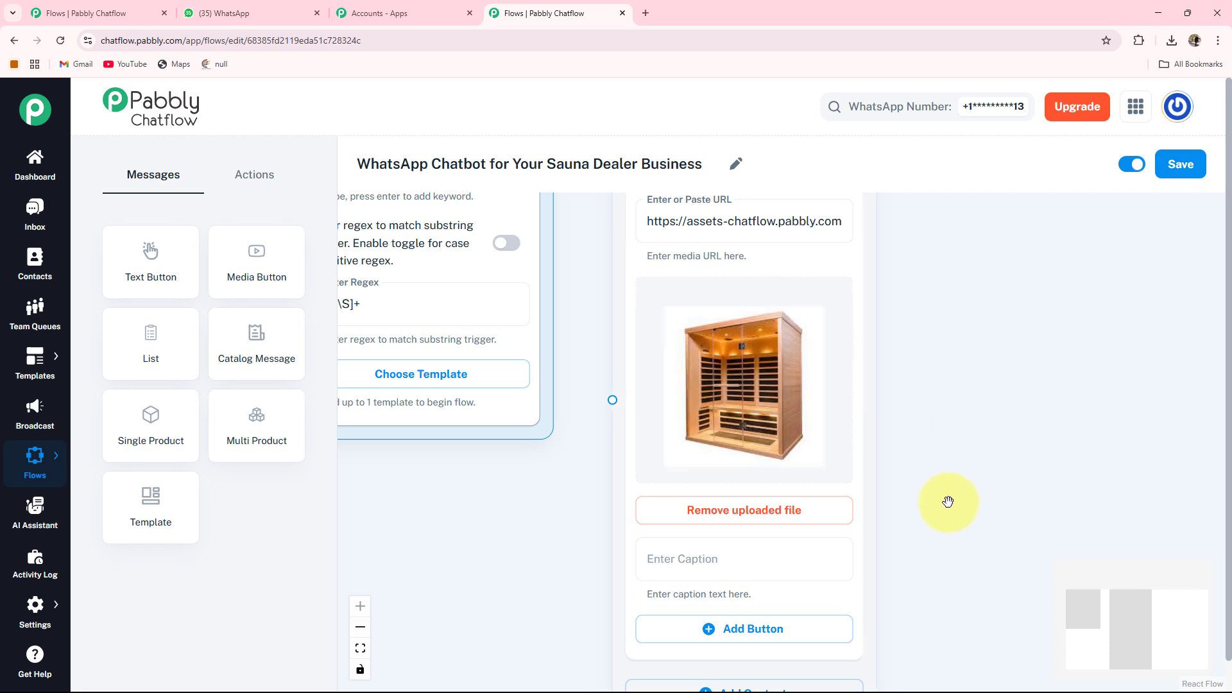
drag(946, 501, 916, 388)
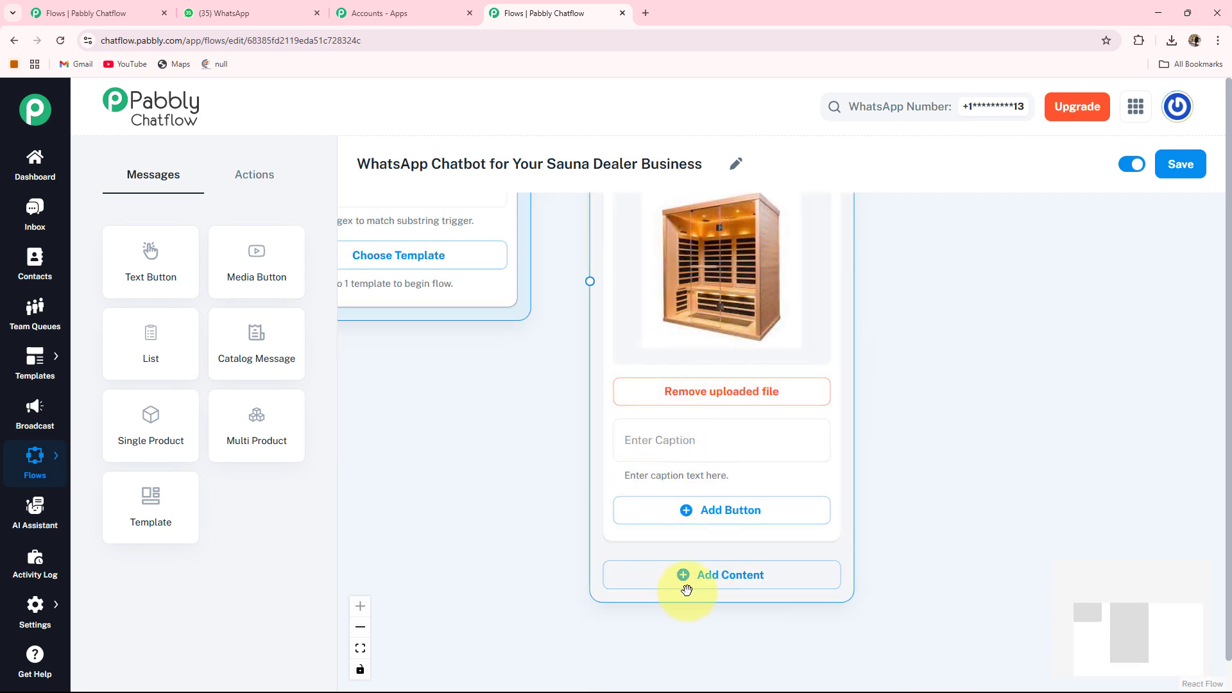
click(760, 582)
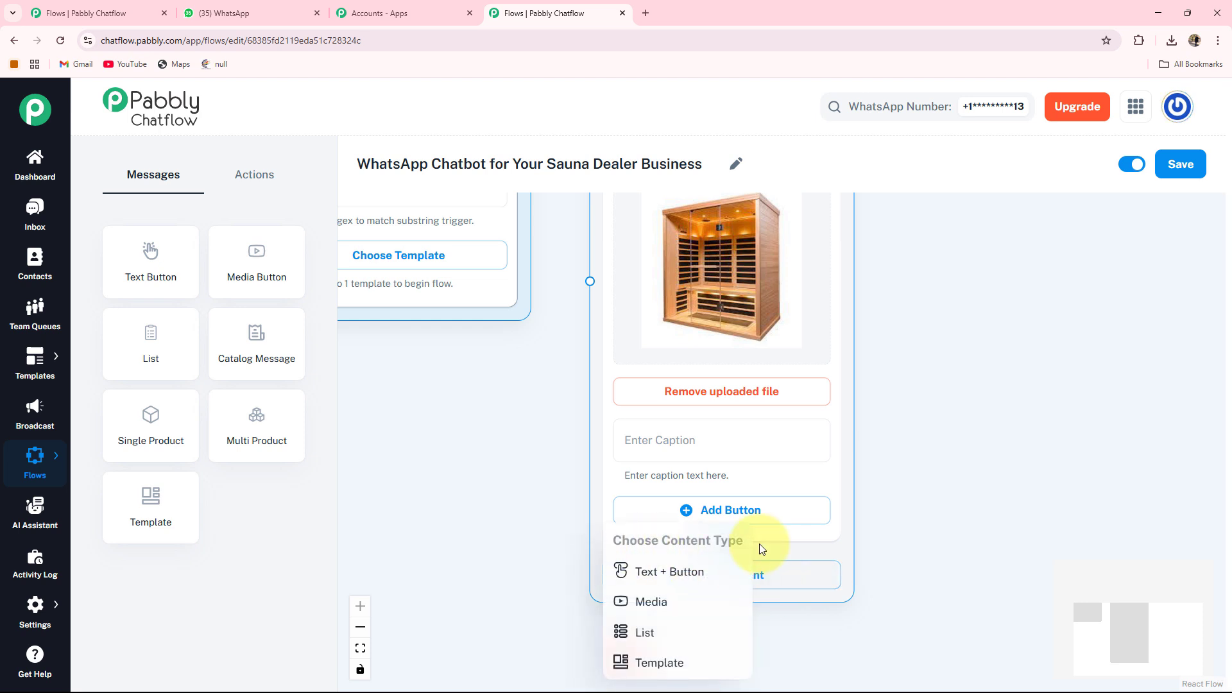
click(676, 577)
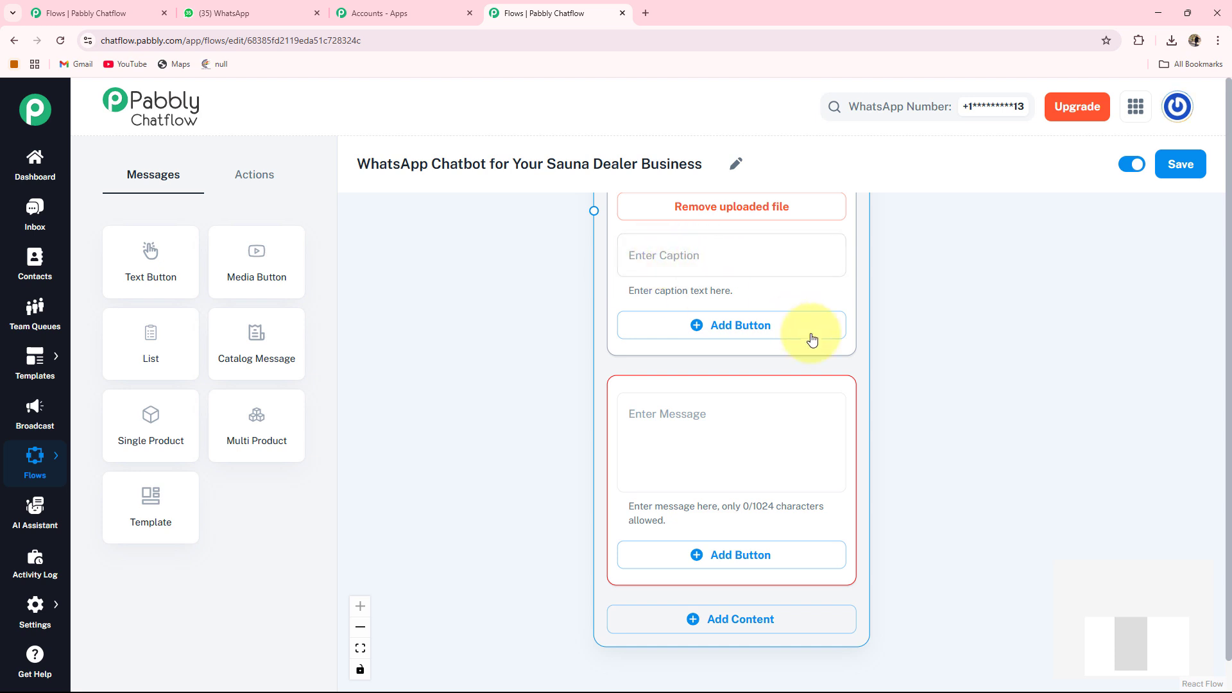
click(639, 437)
key(ctrl+v)
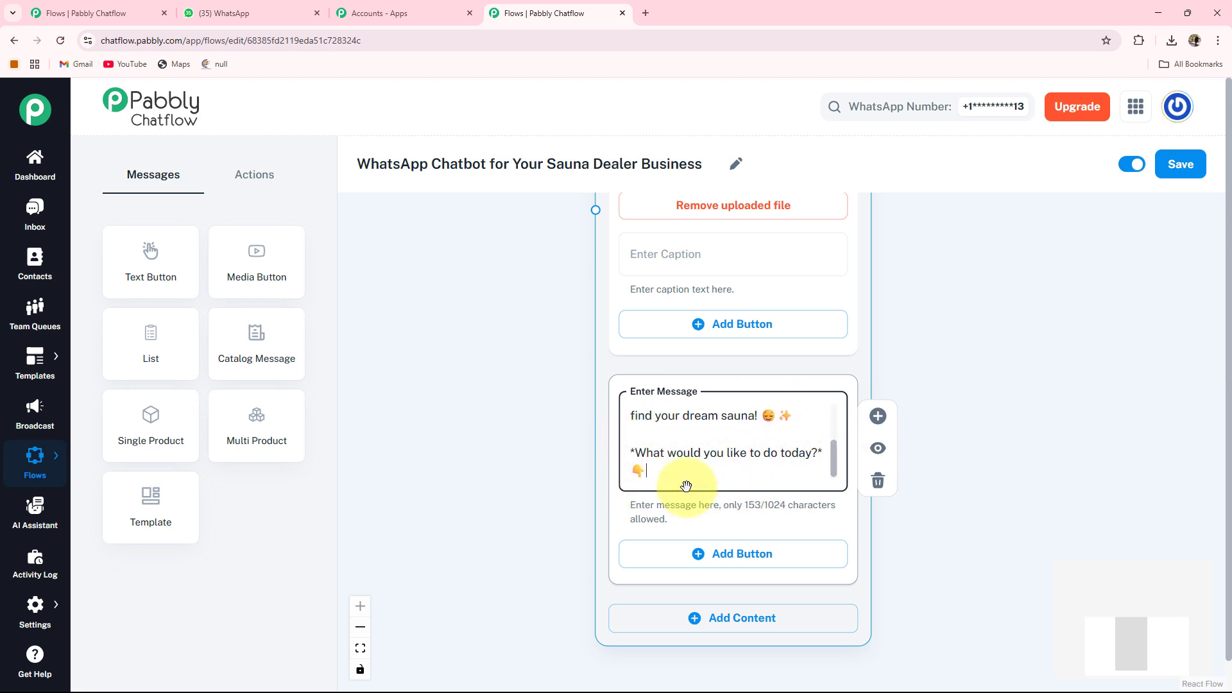
Add three buttons to the message: Browse Sauna Model🔍, Get a Price Quote💵 and Book Consultation 🗓️.
drag(914, 587, 902, 525)
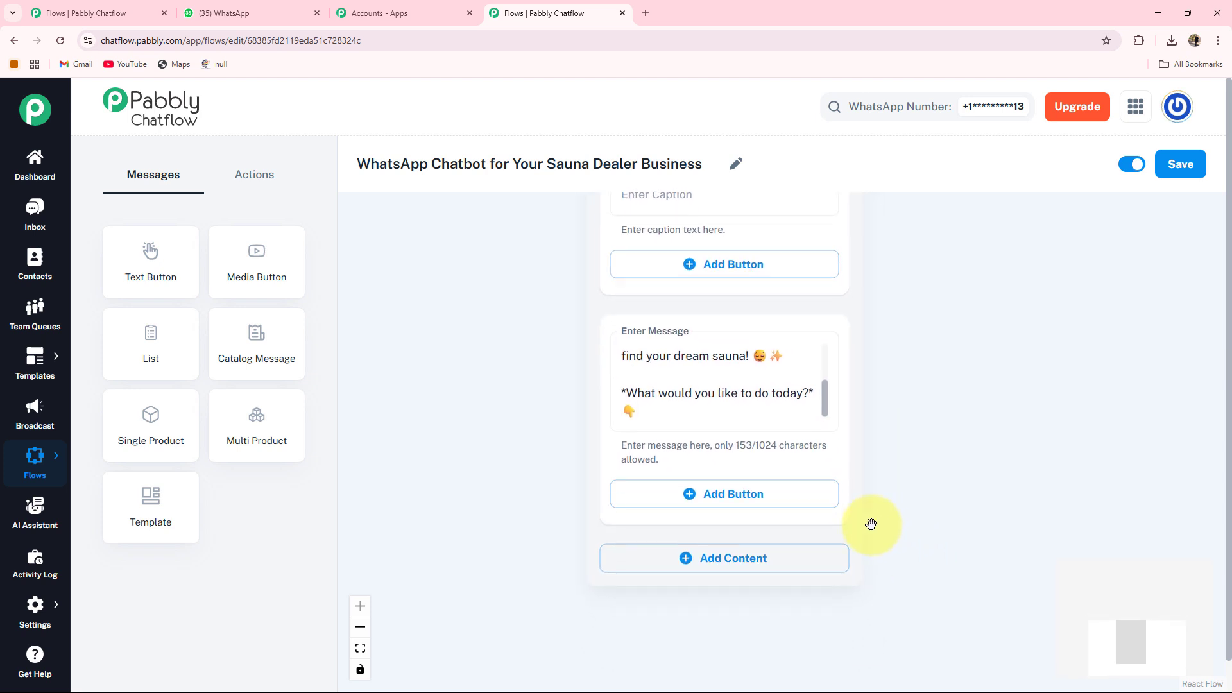
click(713, 501)
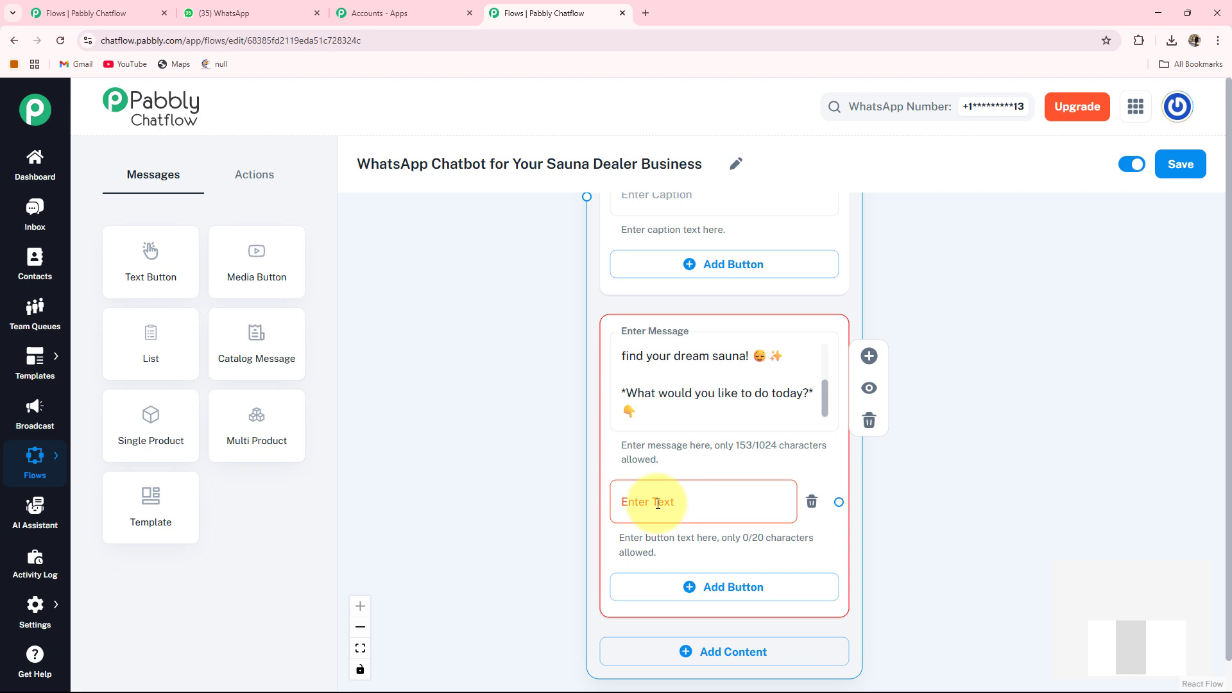
click(658, 504)
text(Browse Sauna Model🔍)
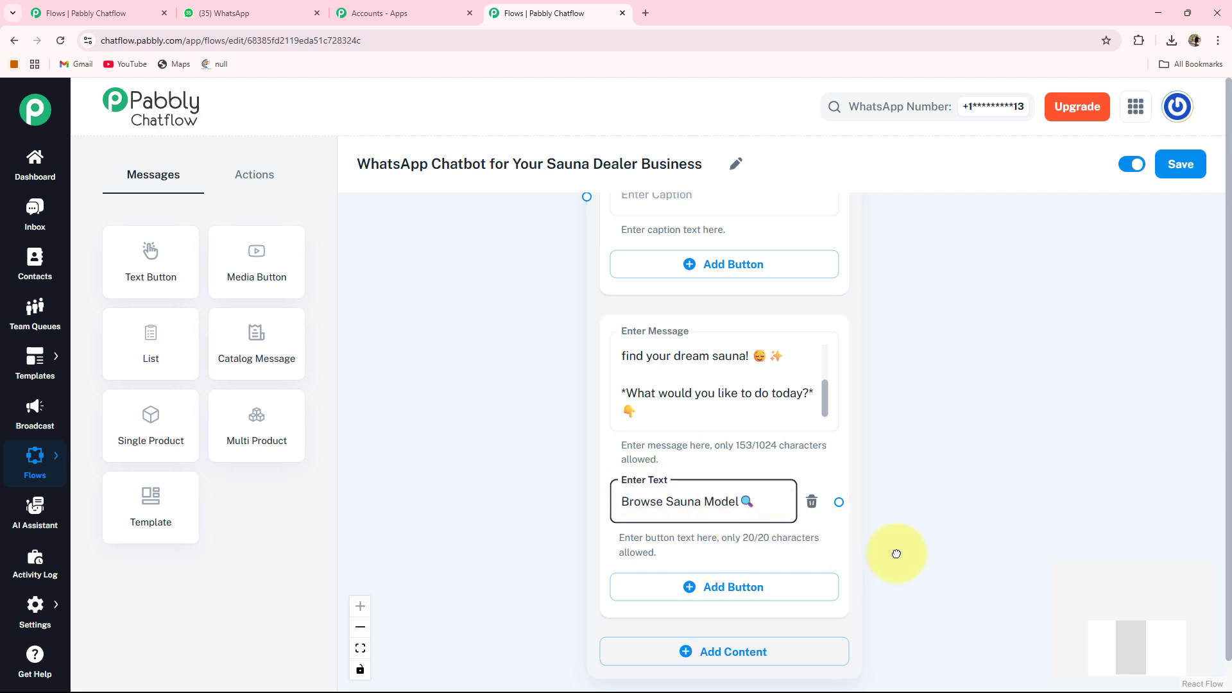
click(709, 498)
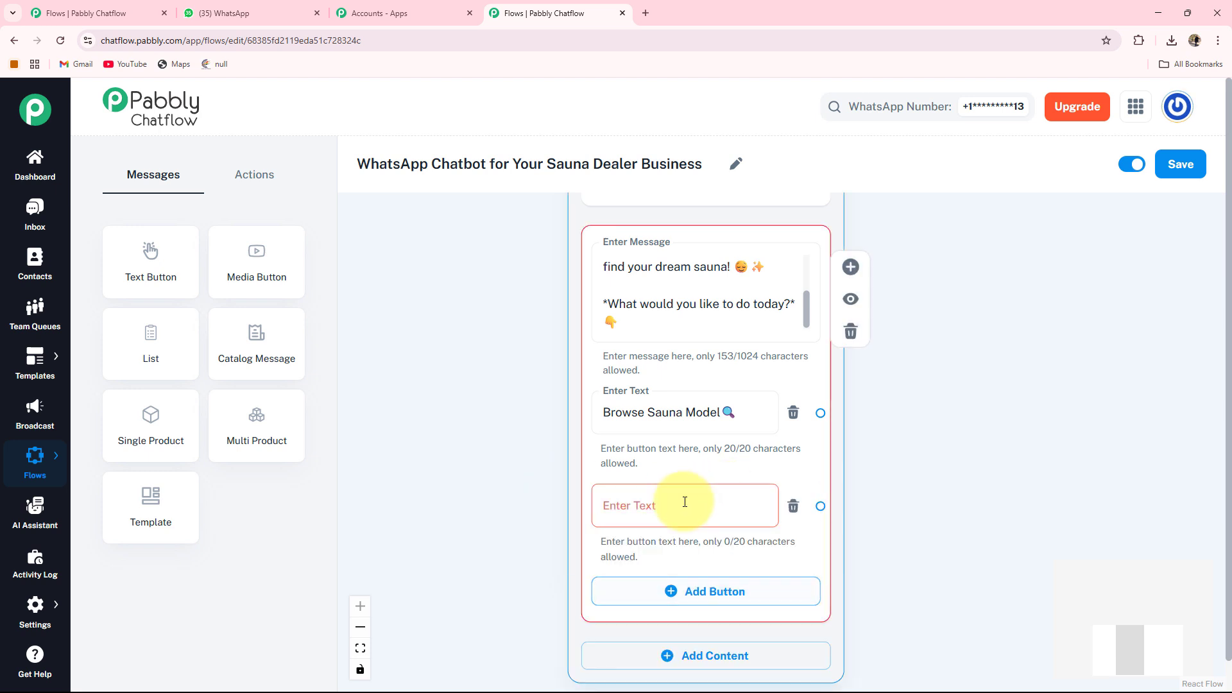
click(633, 513)
text(Get a Price Quote💵)
drag(943, 602, 928, 486)
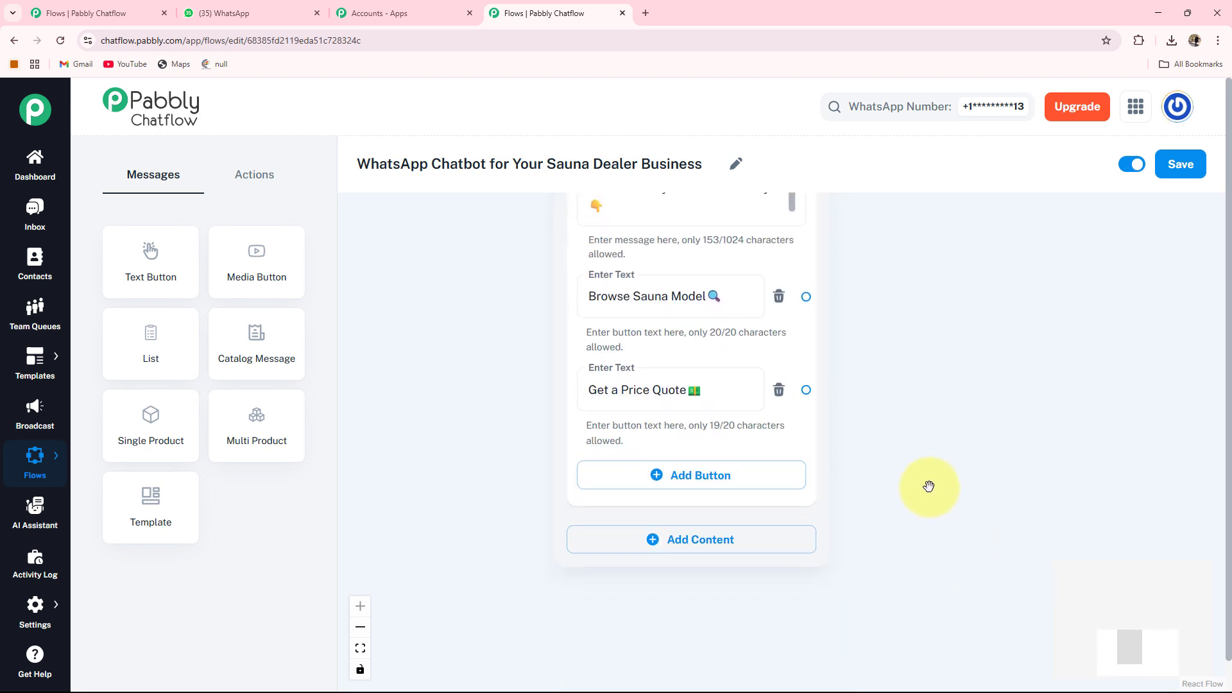
click(675, 480)
click(671, 485)
text(Book Consultation 📅)
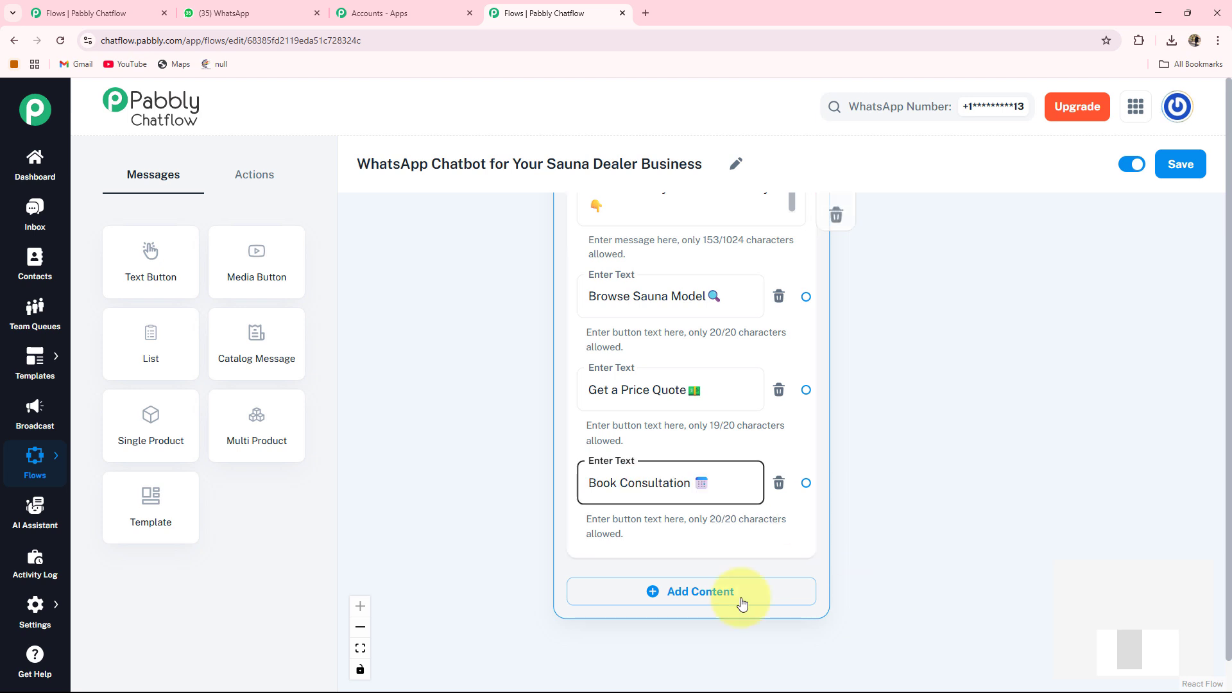
Connect the Flow Start node to the sauna message node.
scroll(694, 506, down, 3)
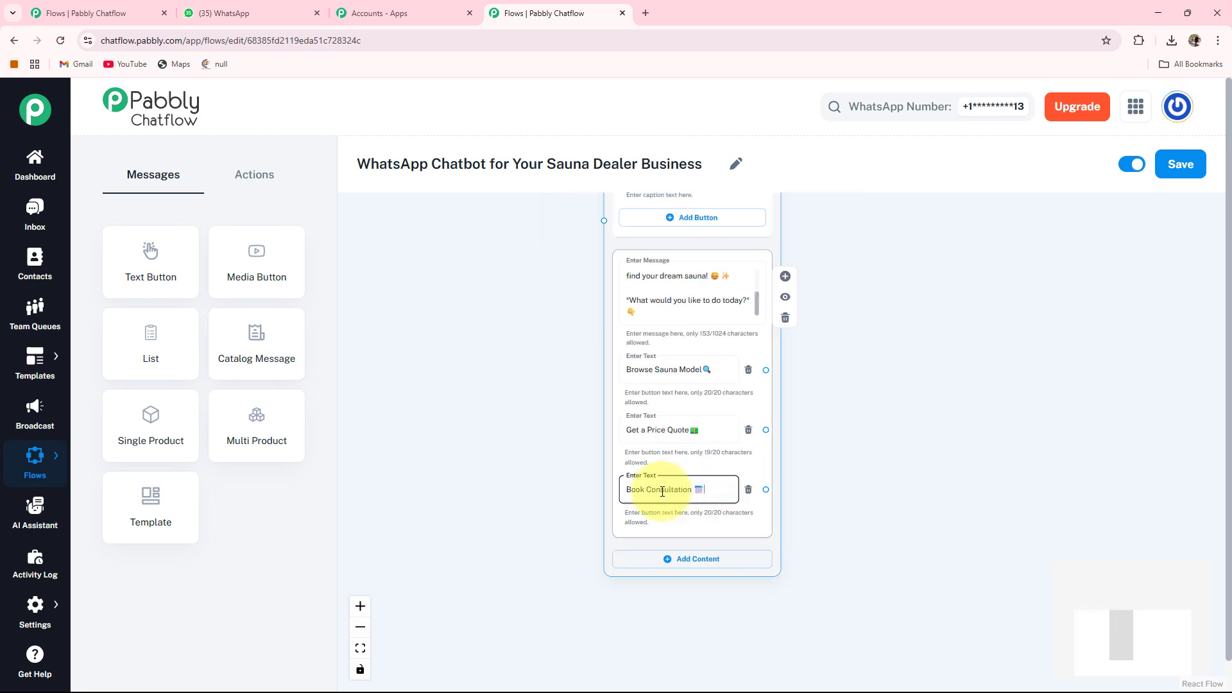
drag(572, 451, 584, 621)
drag(499, 246, 493, 502)
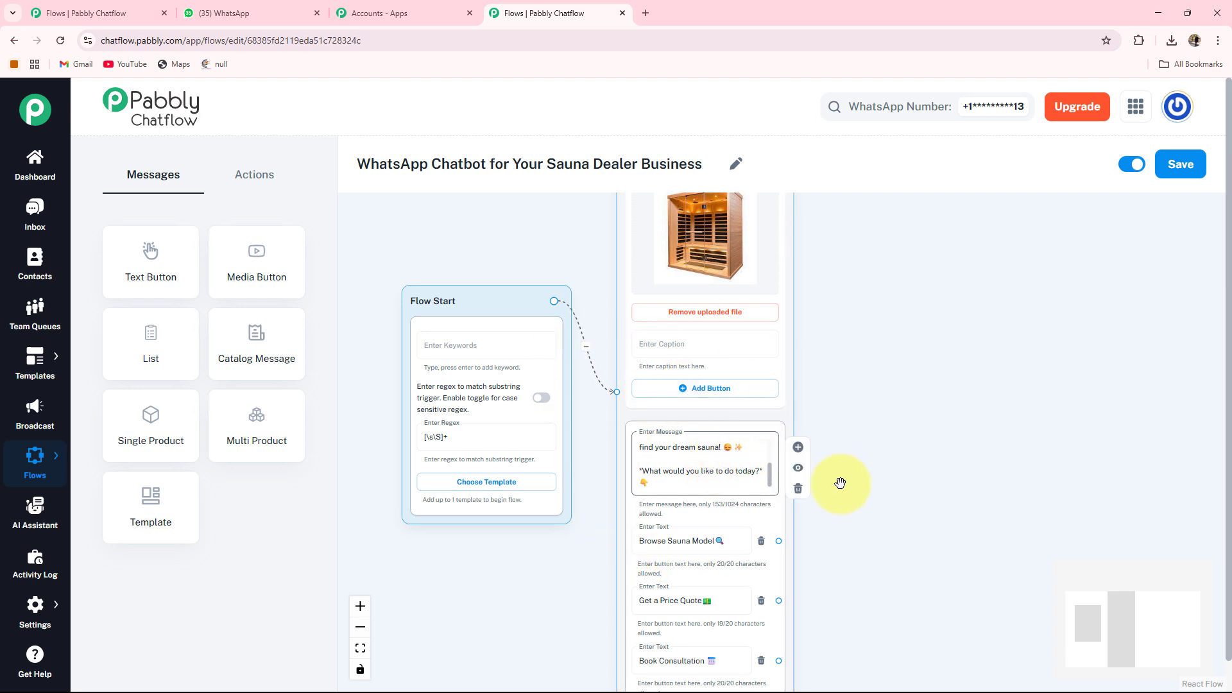
drag(908, 533, 752, 405)
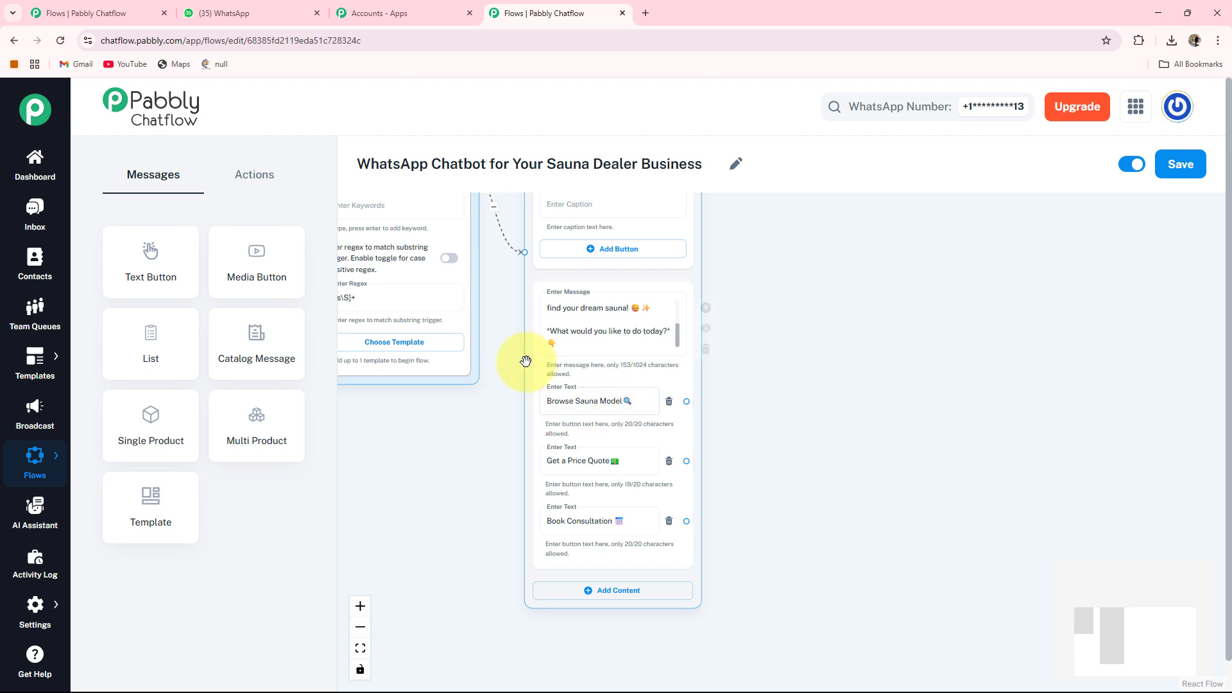
drag(753, 431, 699, 440)
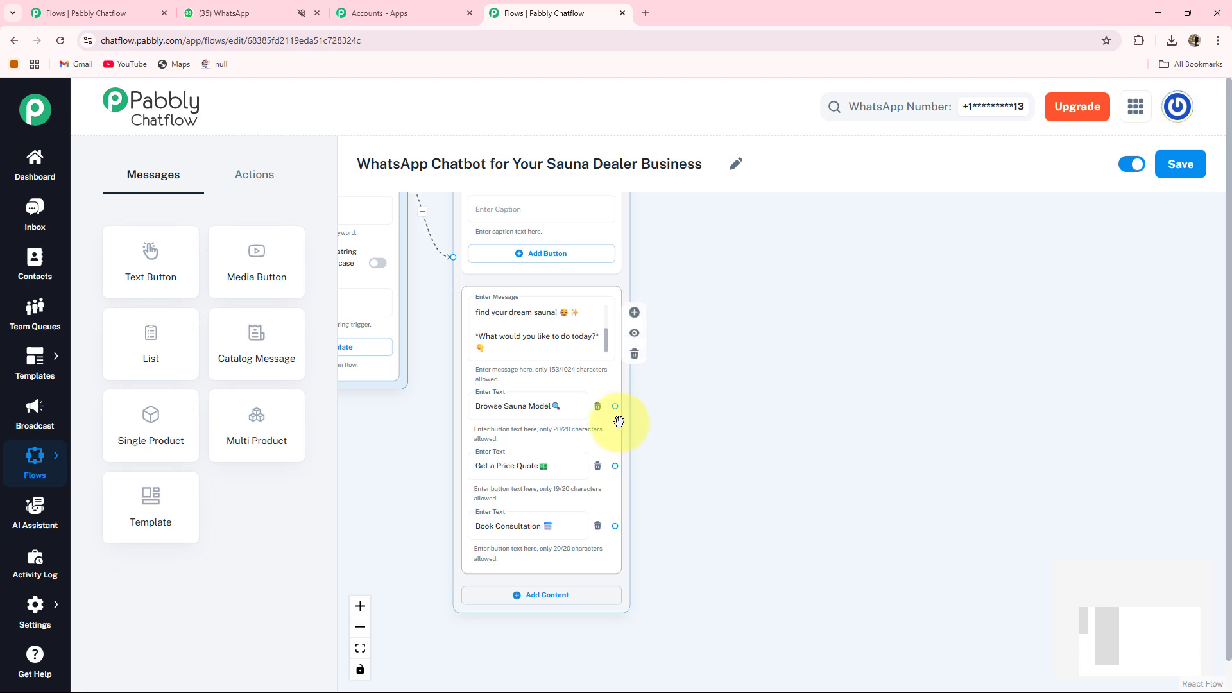
Branch a new Text + Button message node off the Browse Sauna Model button, with the text 'Awesome choice! … First, what type are you looking for?'.
drag(650, 403, 729, 269)
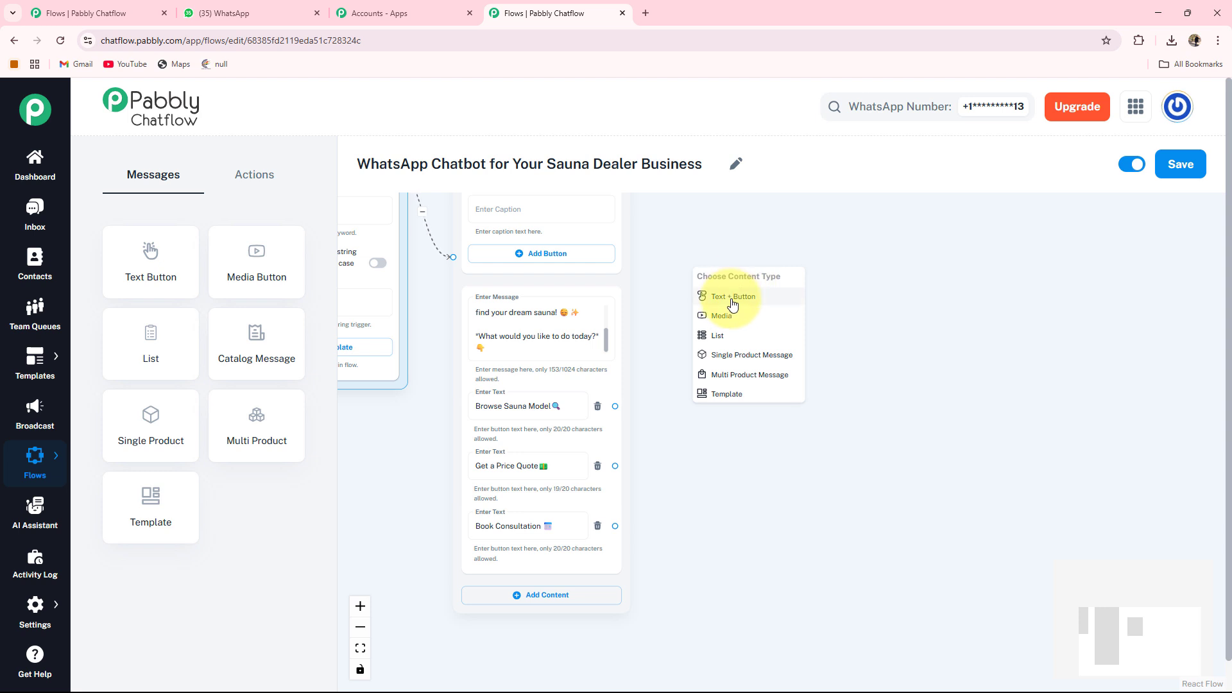
click(733, 297)
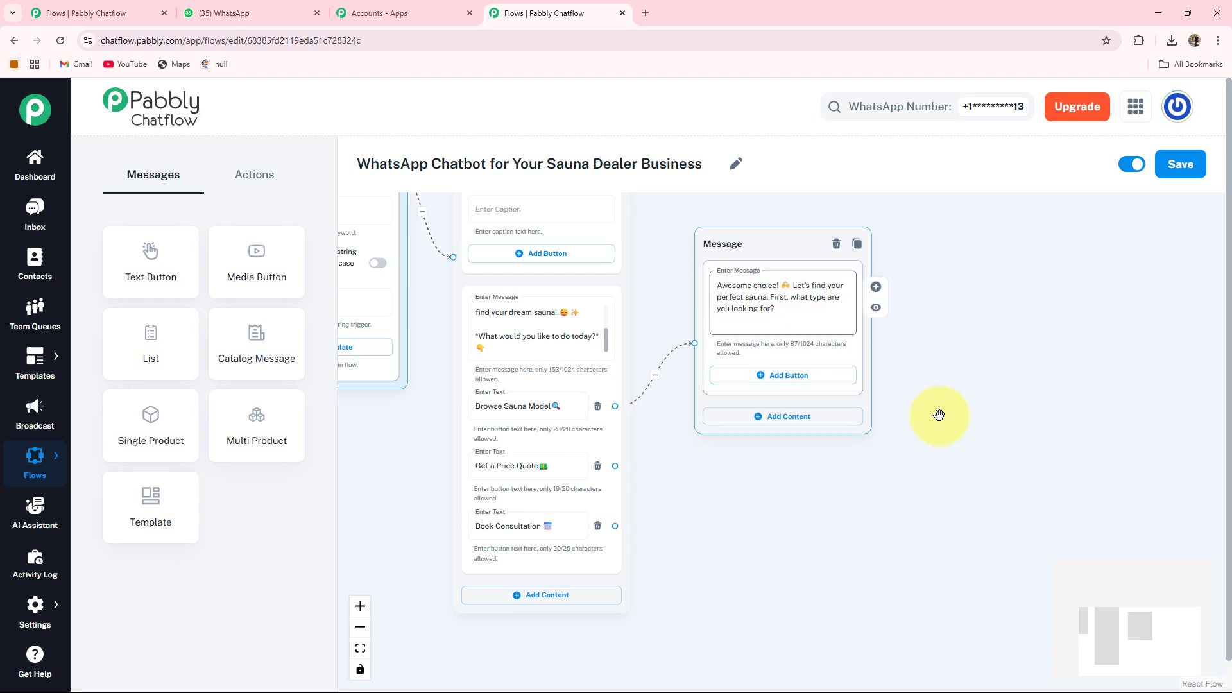
drag(915, 438, 855, 436)
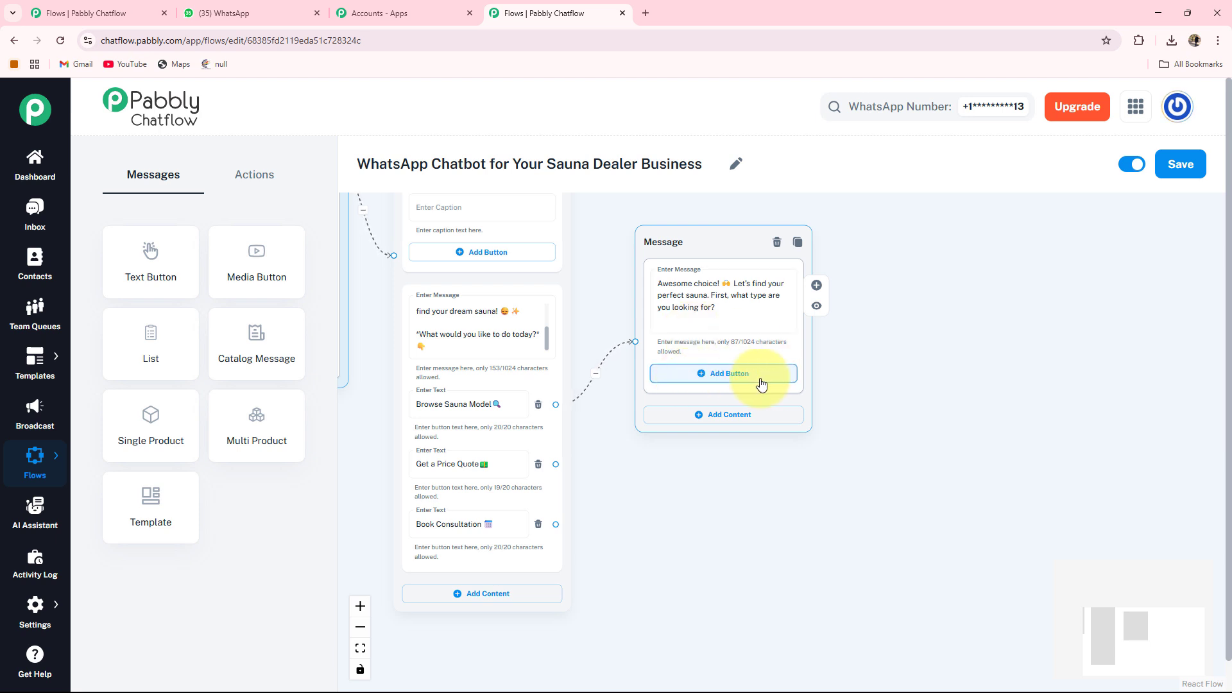
Add three buttons to the new message: Outdoor Sauna, Indoor Sauna and Infrared Sauna.
click(720, 379)
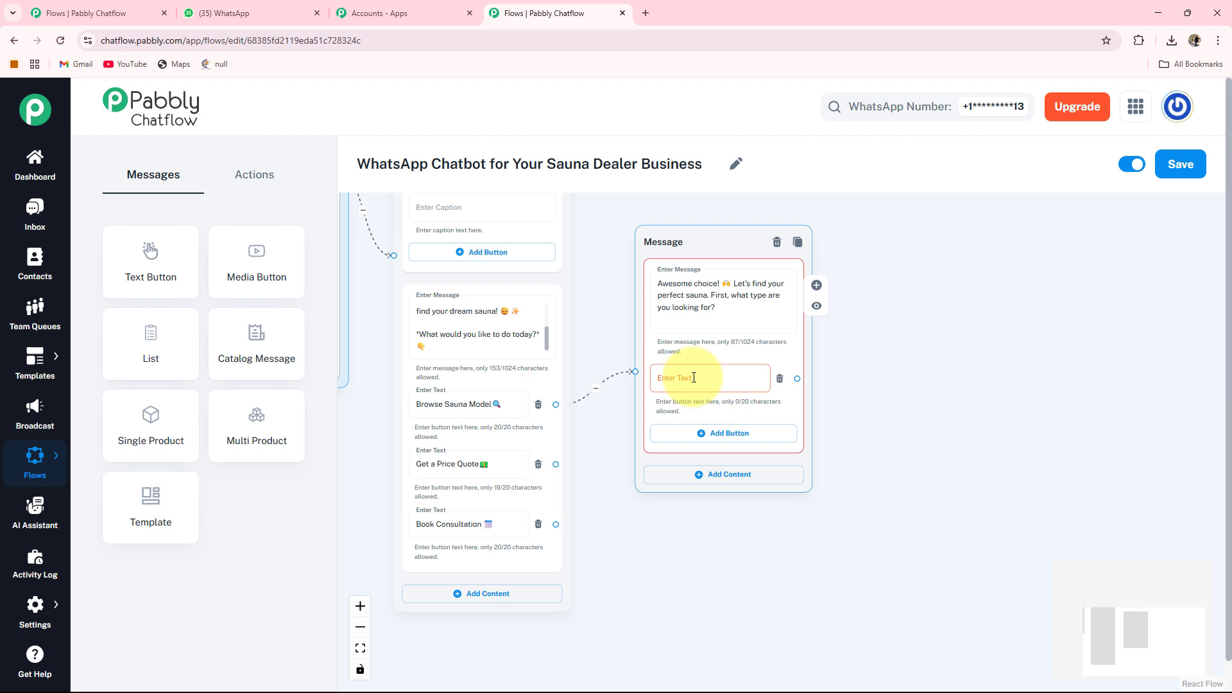
click(694, 378)
text(🌿 Outdoor Sauna)
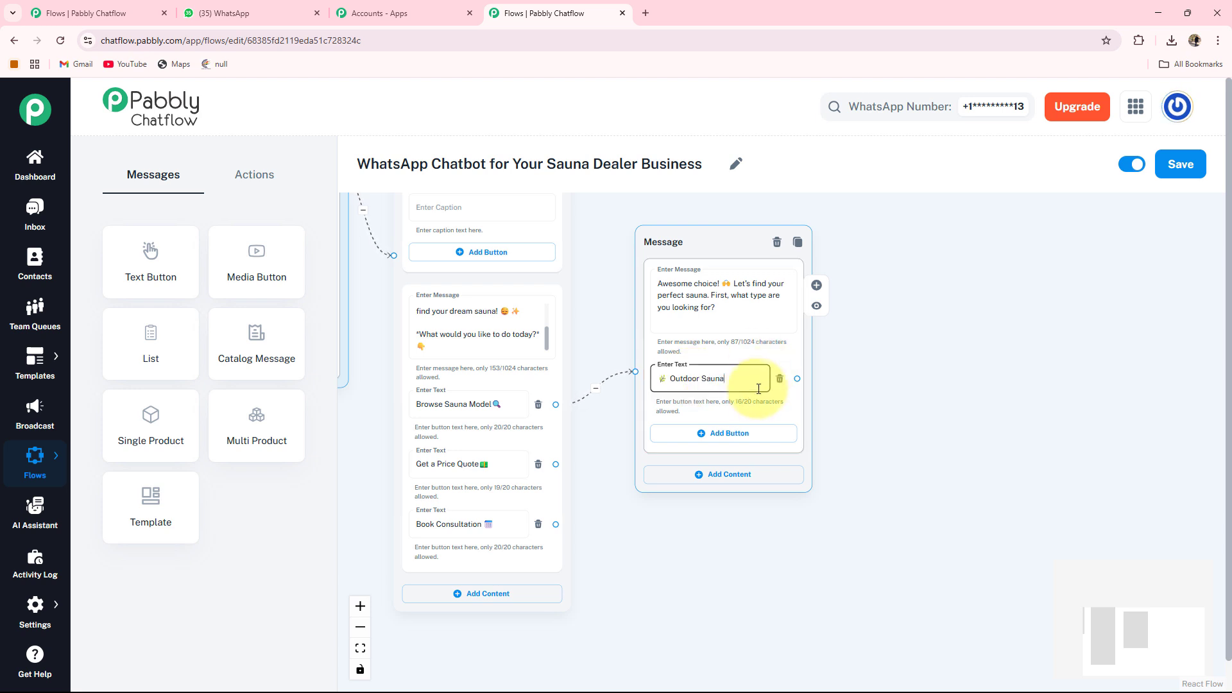
click(705, 434)
click(705, 439)
text(🏡 Indoor Sauna)
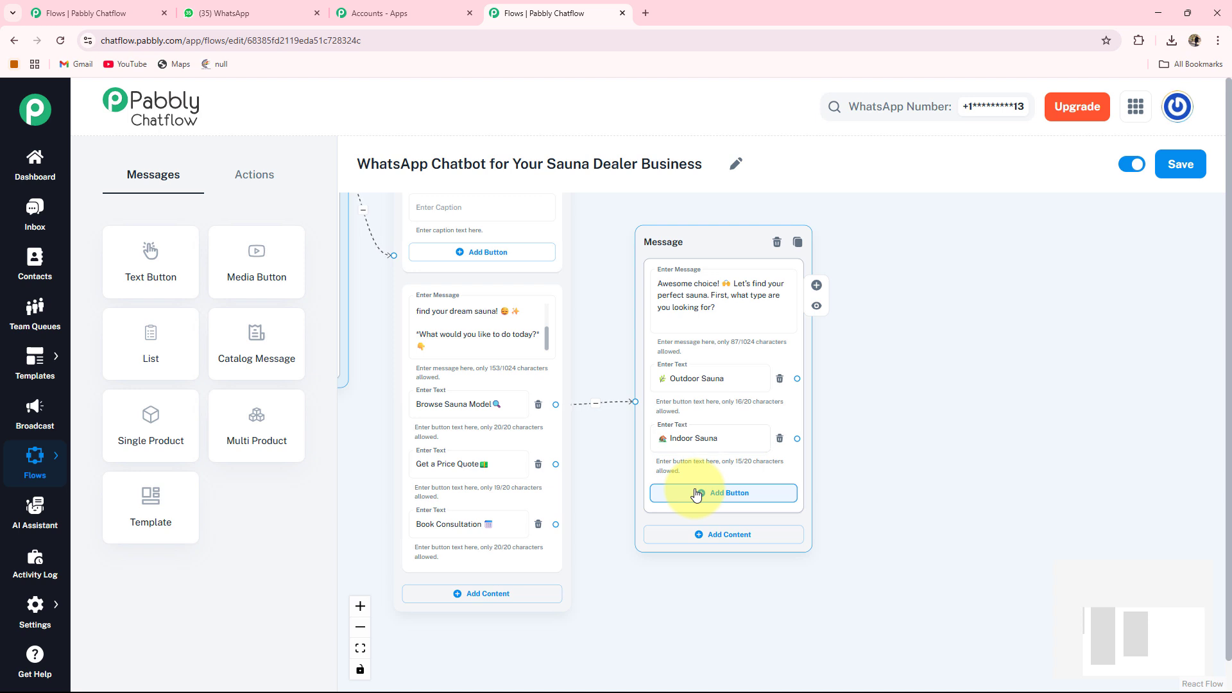
click(696, 492)
click(696, 498)
text(🔥 Infrared Sauna)
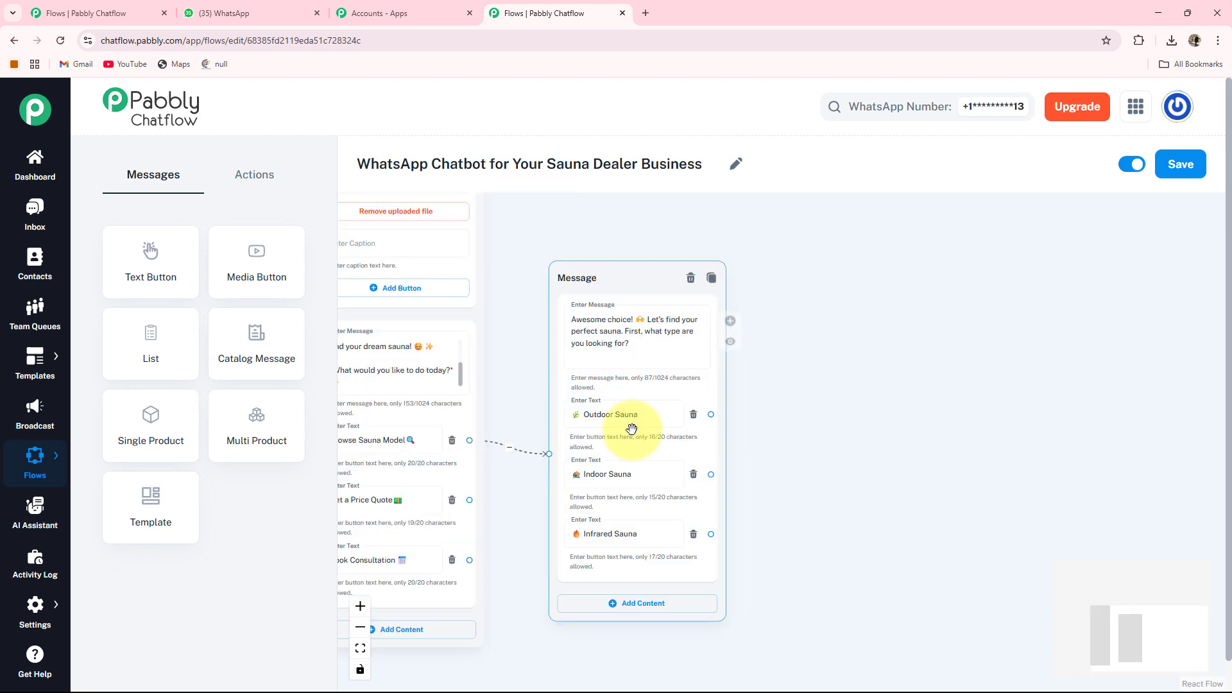
Branch a Media node off the Outdoor Sauna button, set its media type to Image and upload the outdoor sauna photo.
drag(767, 453, 767, 472)
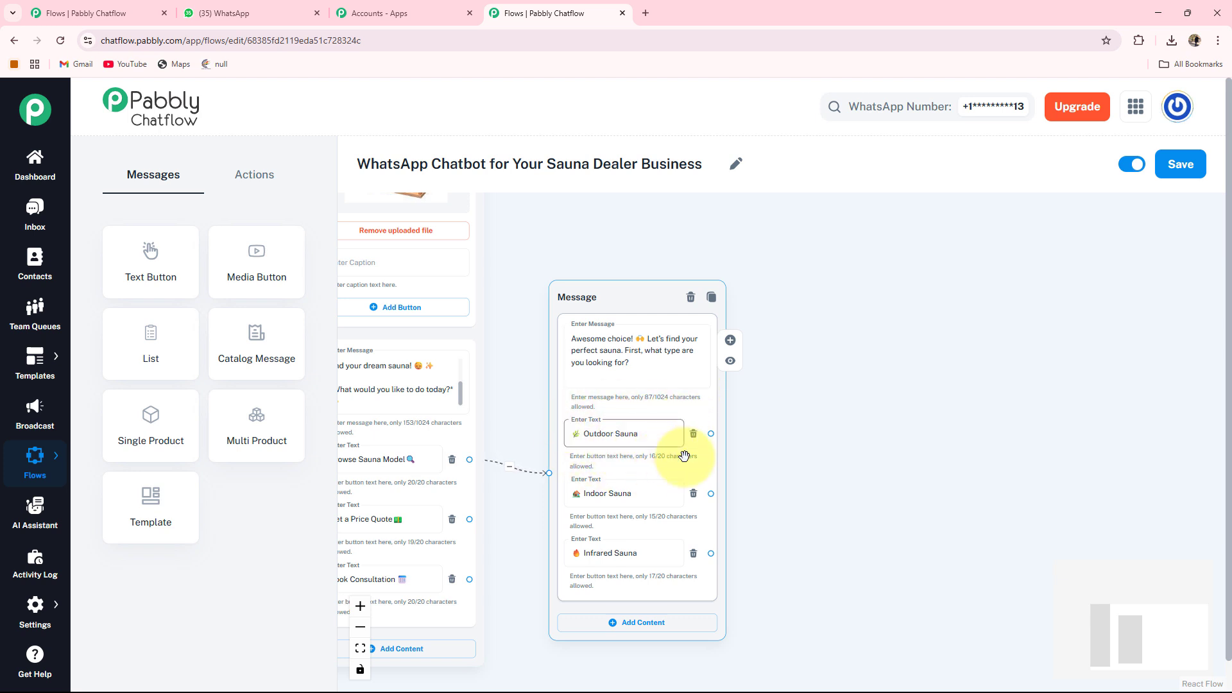
drag(779, 486, 721, 474)
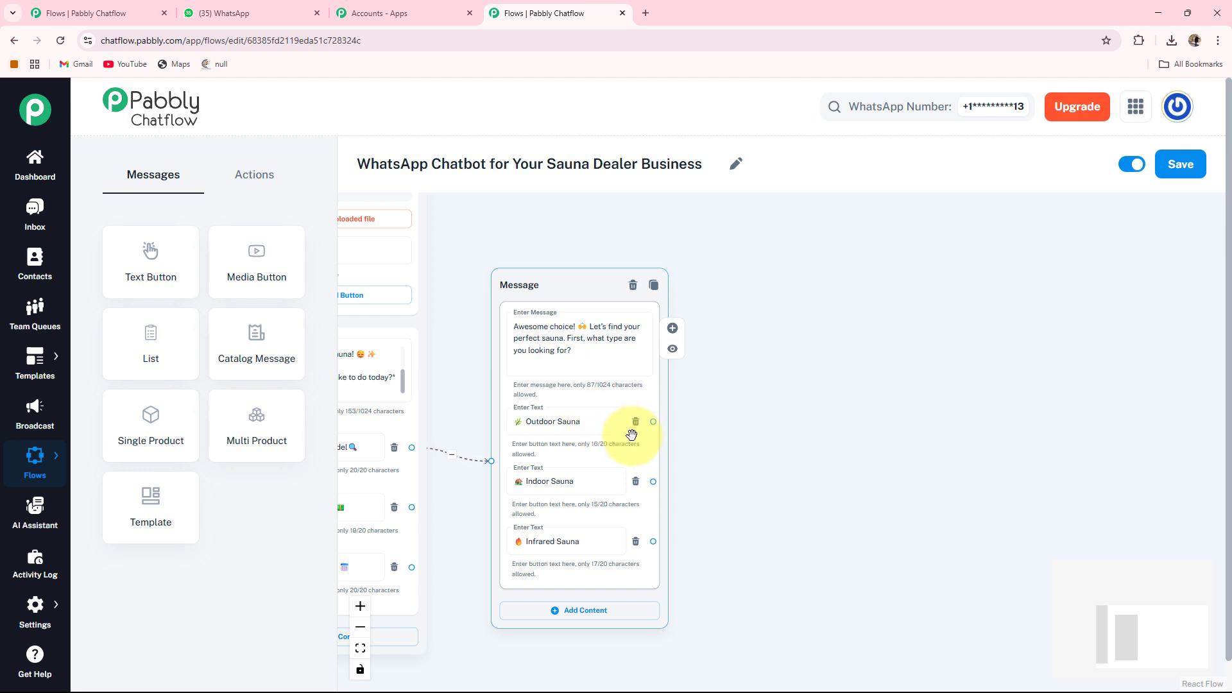
drag(655, 421, 722, 355)
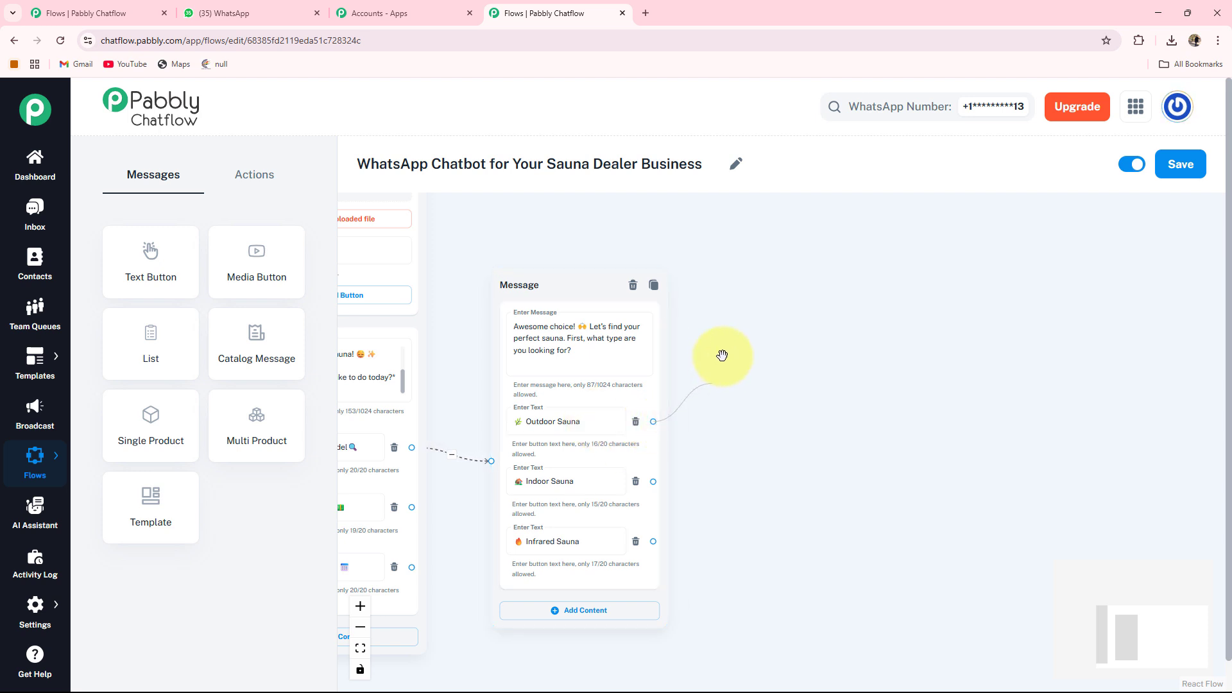
drag(790, 281, 788, 283)
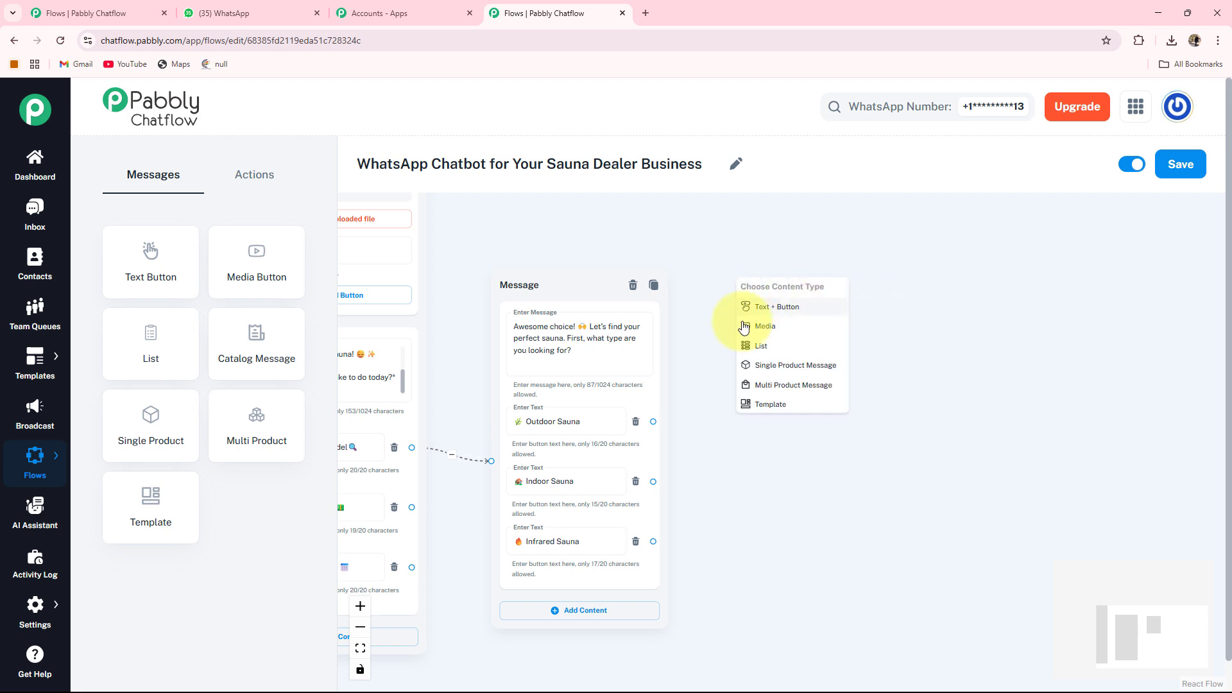
click(780, 334)
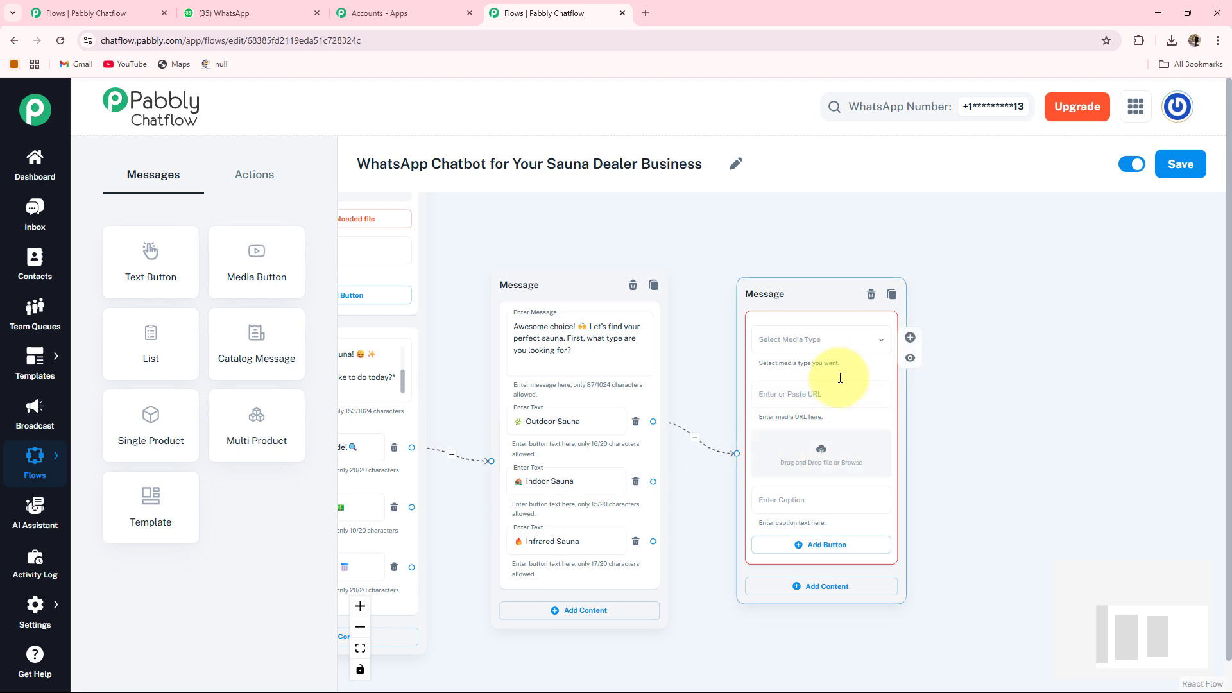
click(836, 343)
click(684, 311)
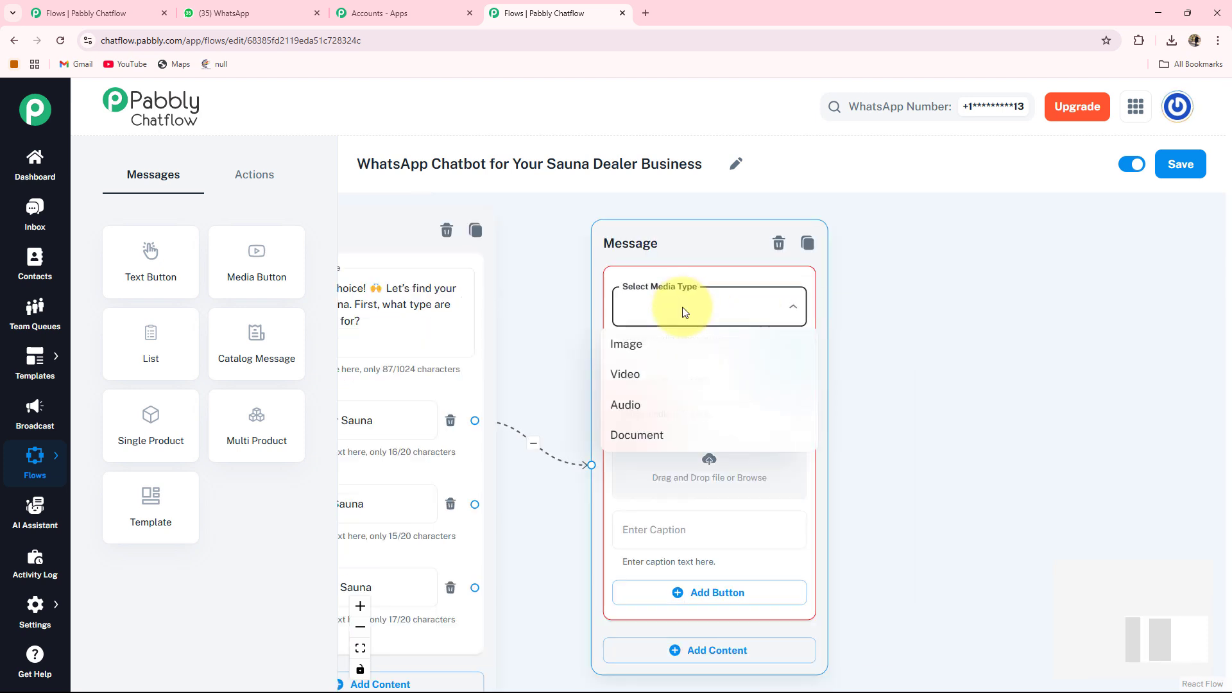
click(649, 340)
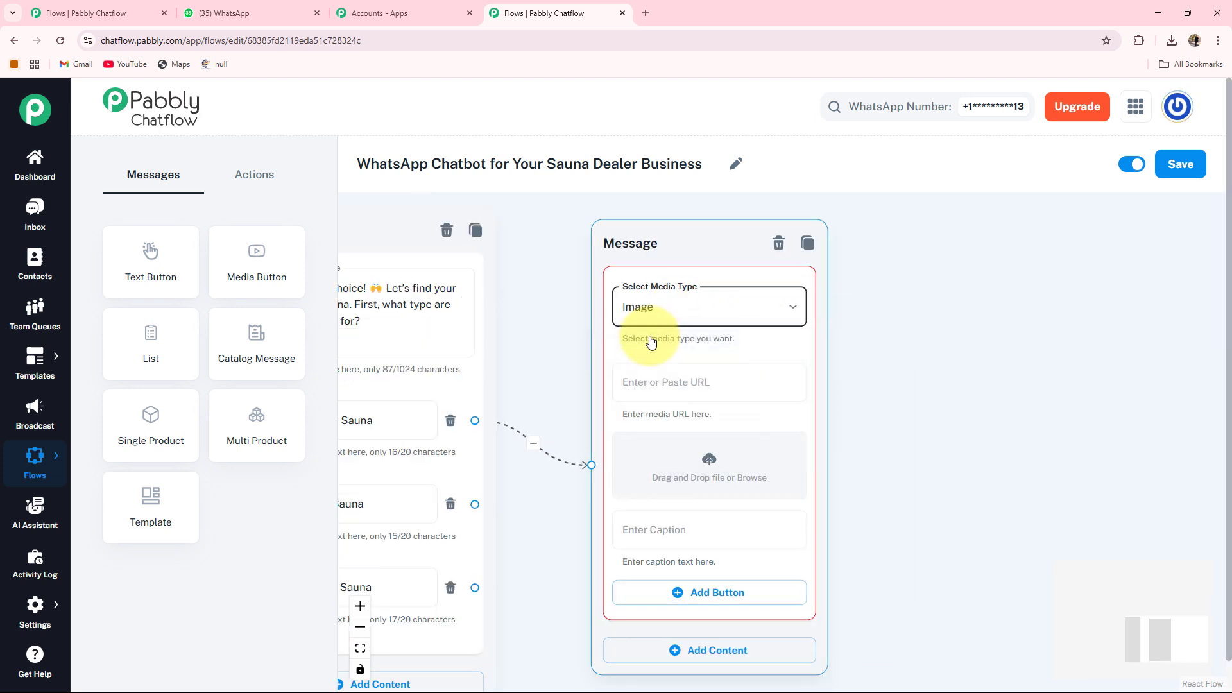
click(709, 471)
double_click(216, 144)
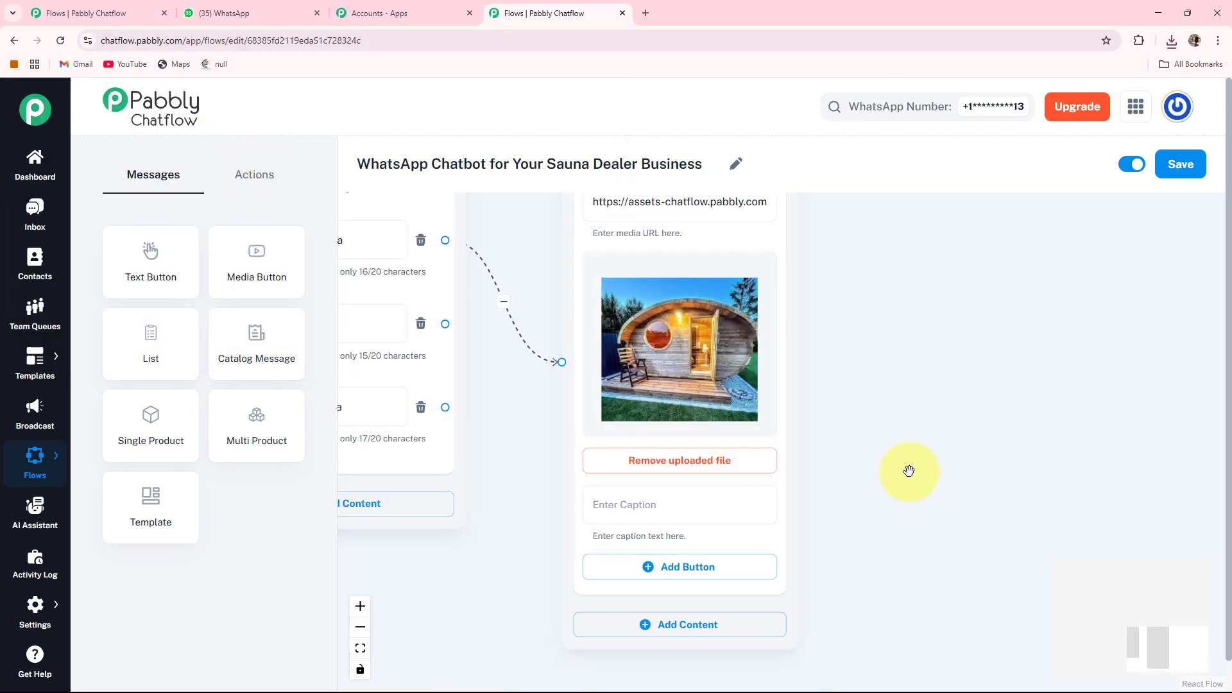
Add a Text + Button block to the outdoor sauna node and paste its description ending with 'Classic cedarwood finish'.
drag(909, 472, 835, 458)
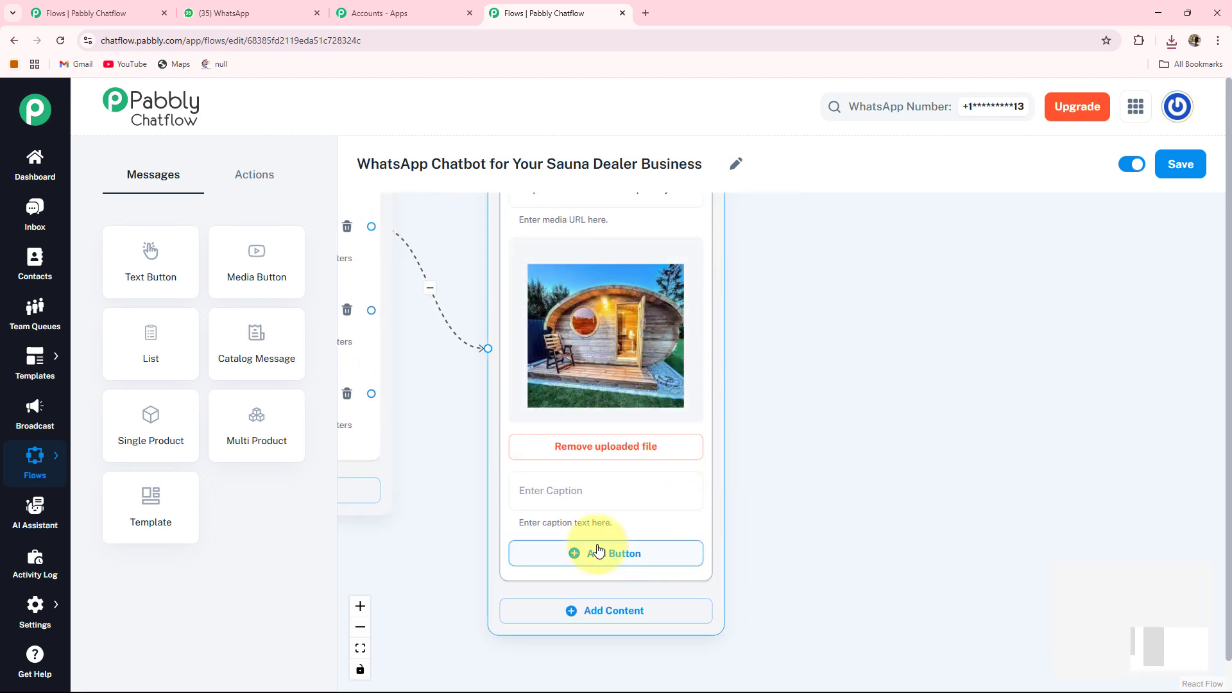
click(590, 618)
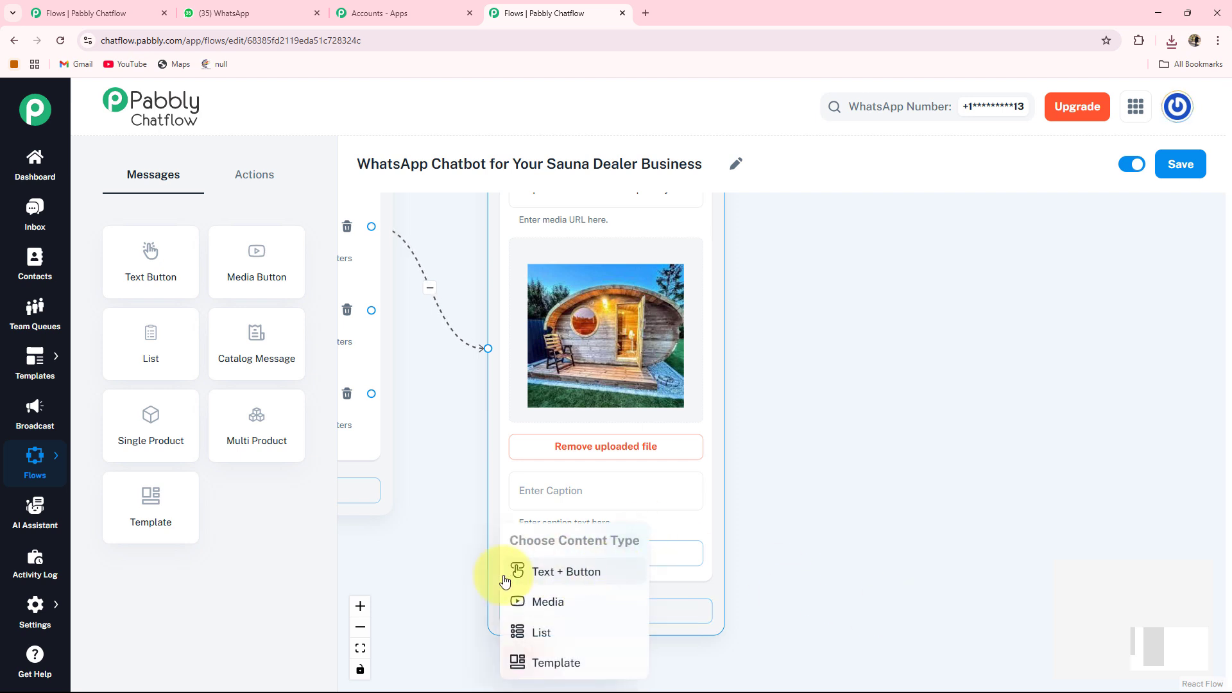
click(574, 579)
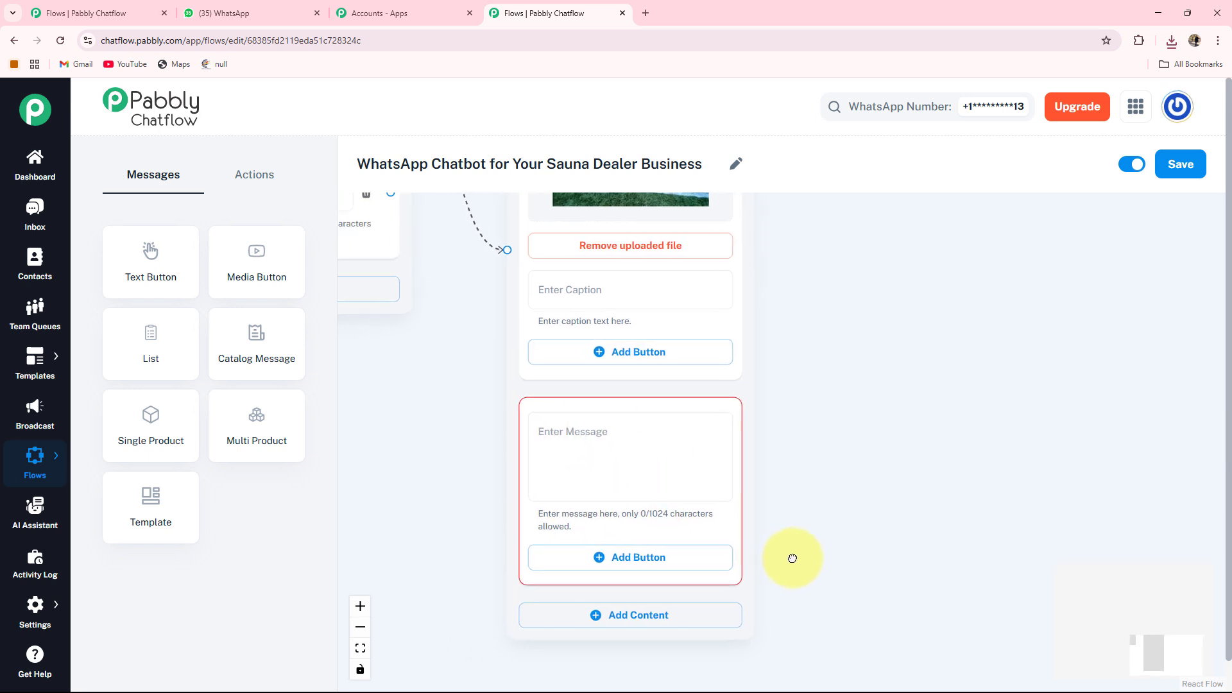
click(545, 431)
key(ctrl+v)
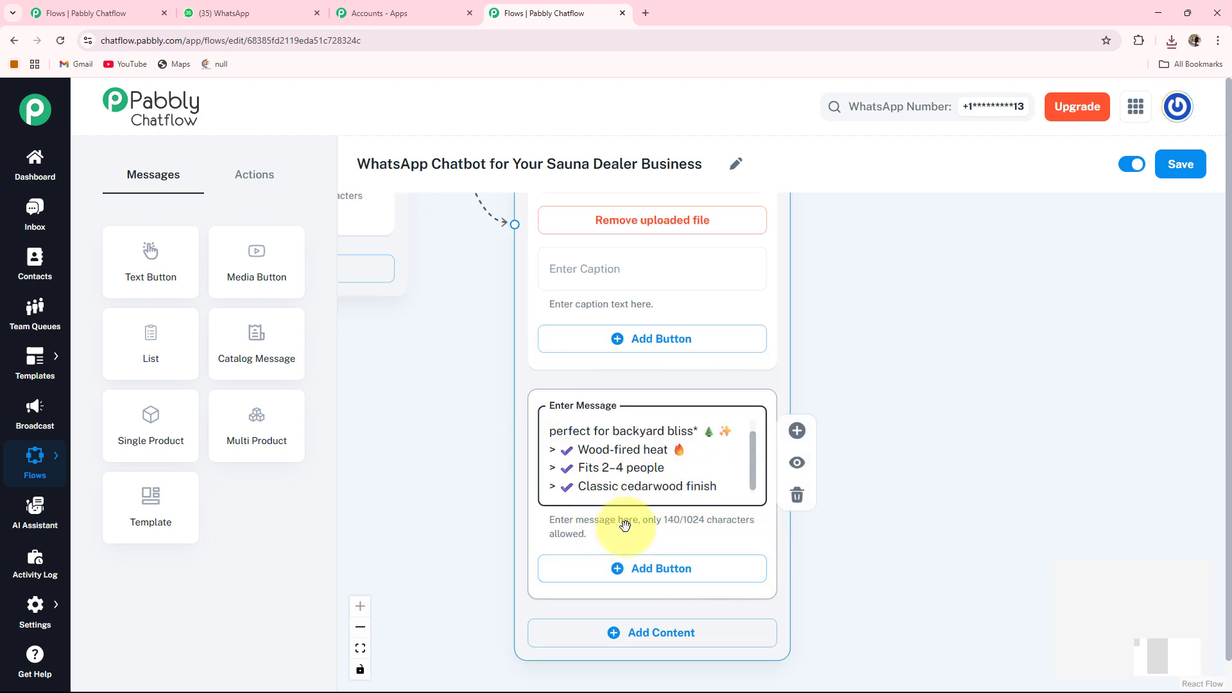
Add a Book Now 🗓️ button to the outdoor sauna description block.
click(637, 570)
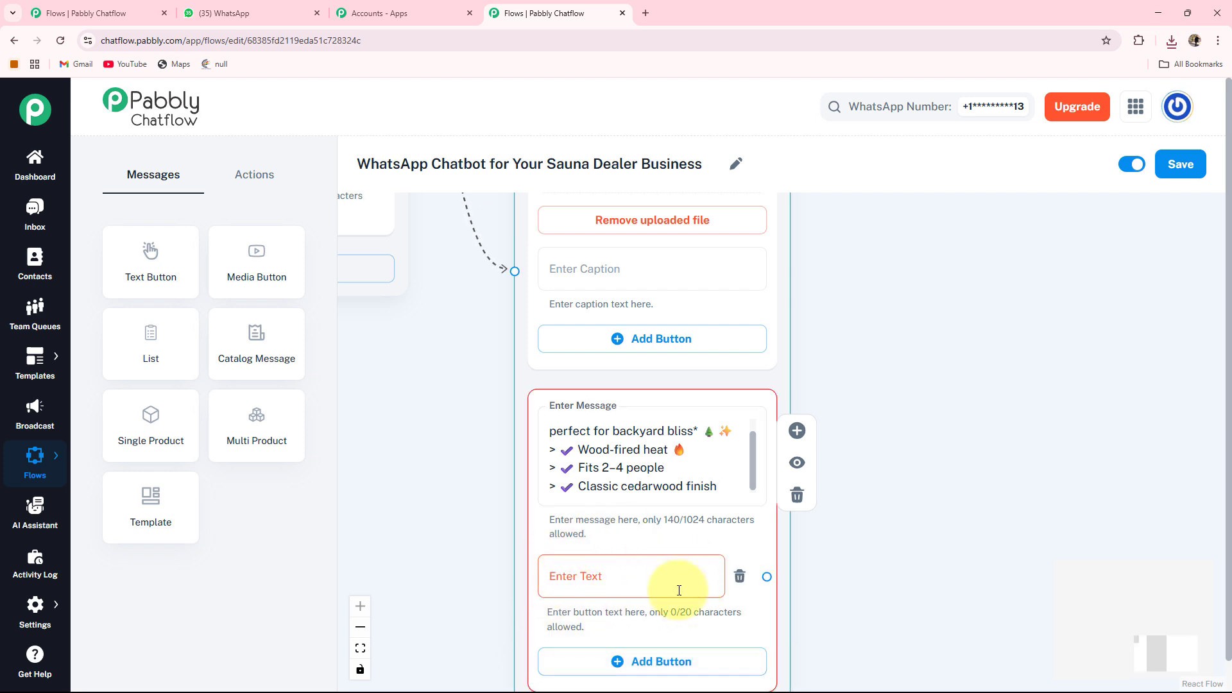
drag(839, 640, 853, 563)
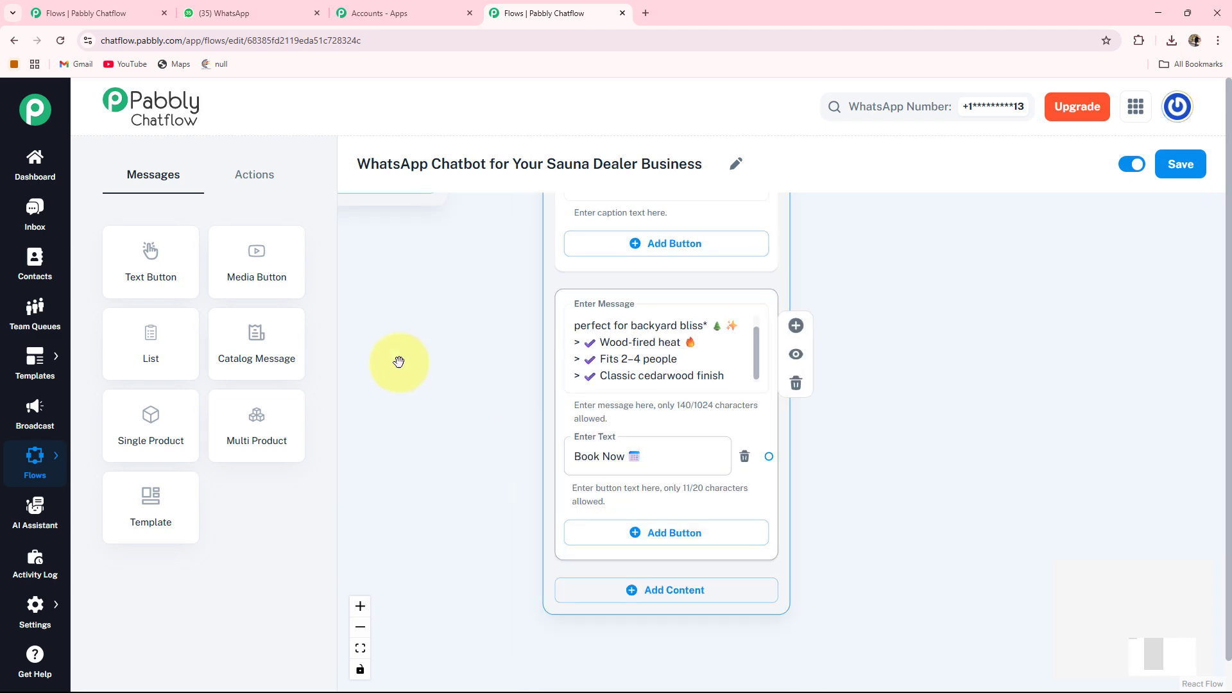
scroll(387, 316, down, 3)
drag(396, 349, 565, 661)
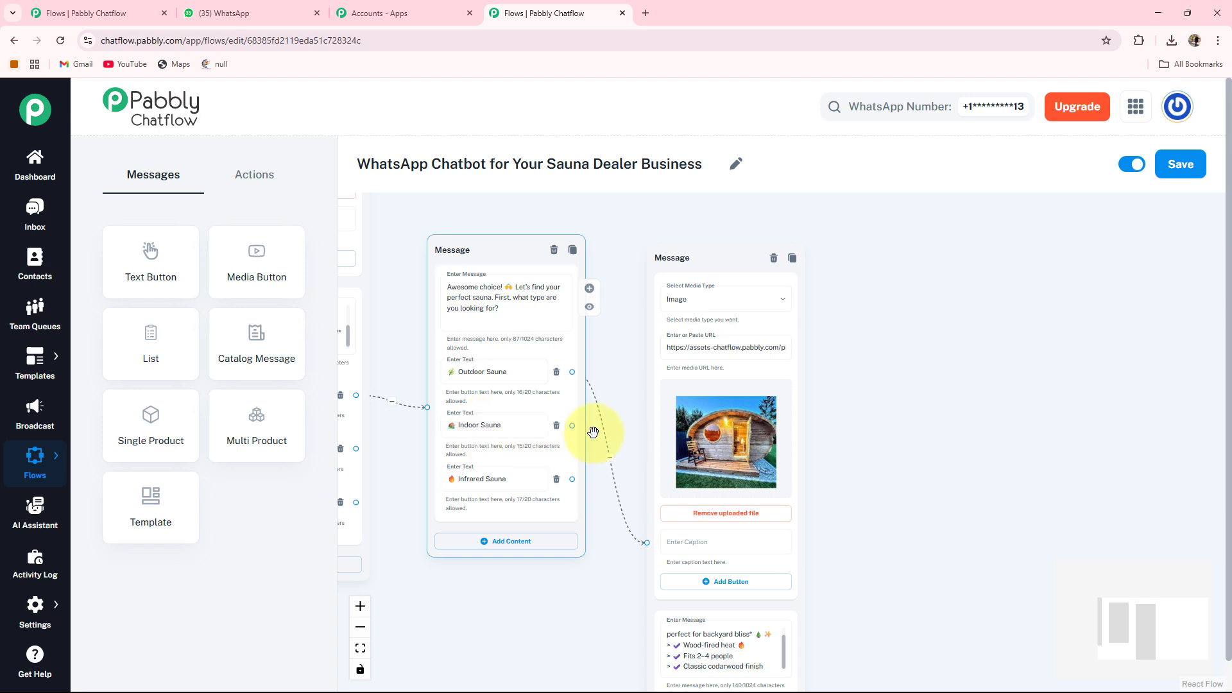
Branch a Media node off the Indoor Sauna button, set its media type to Image and upload the indoor sauna photo.
drag(616, 431, 842, 362)
drag(953, 353, 950, 357)
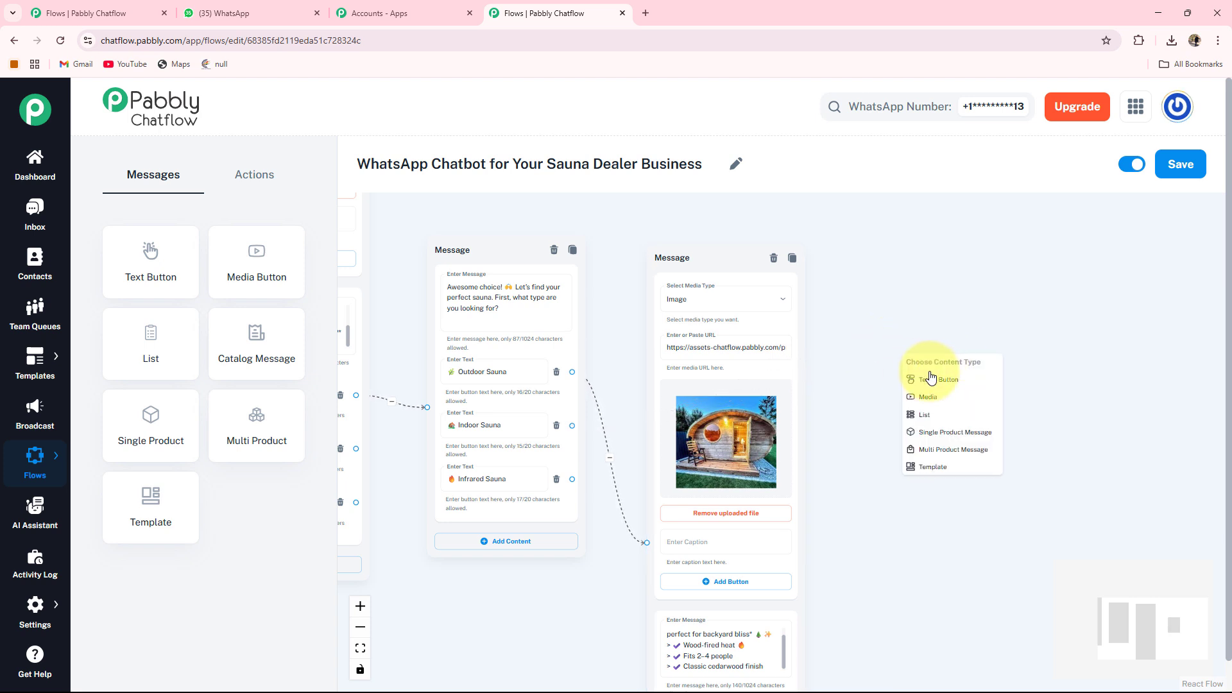
click(927, 401)
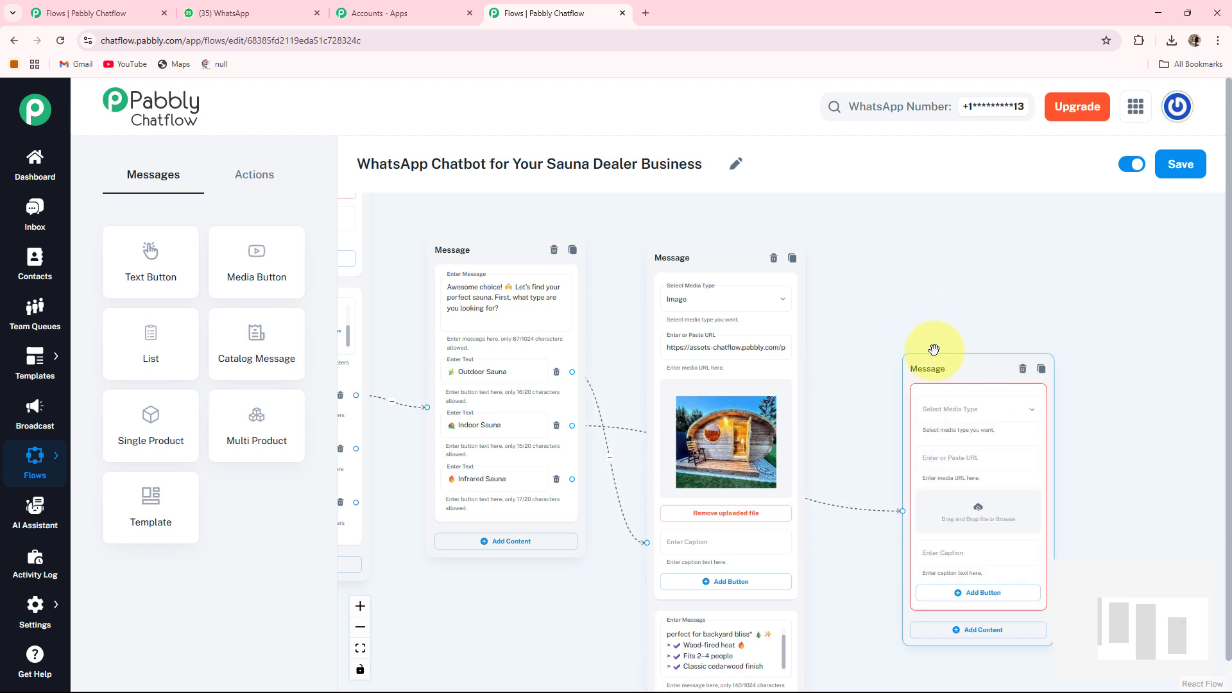
drag(956, 378, 914, 273)
scroll(1095, 357, up, 3)
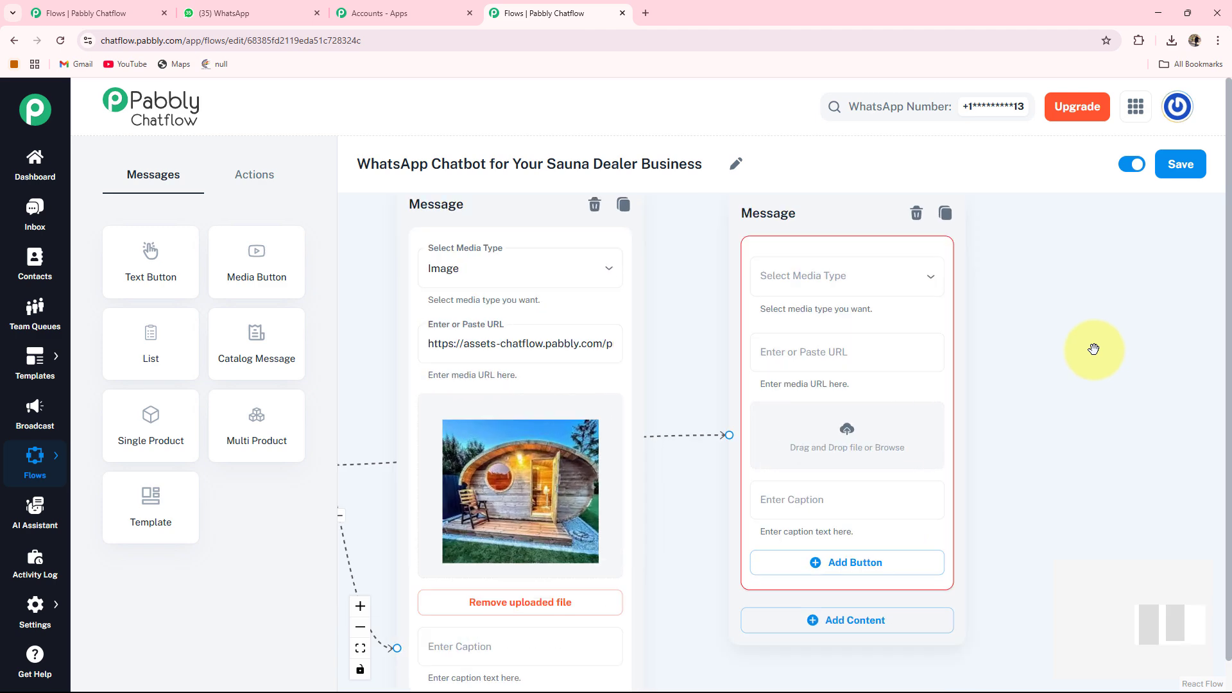
click(867, 279)
click(726, 310)
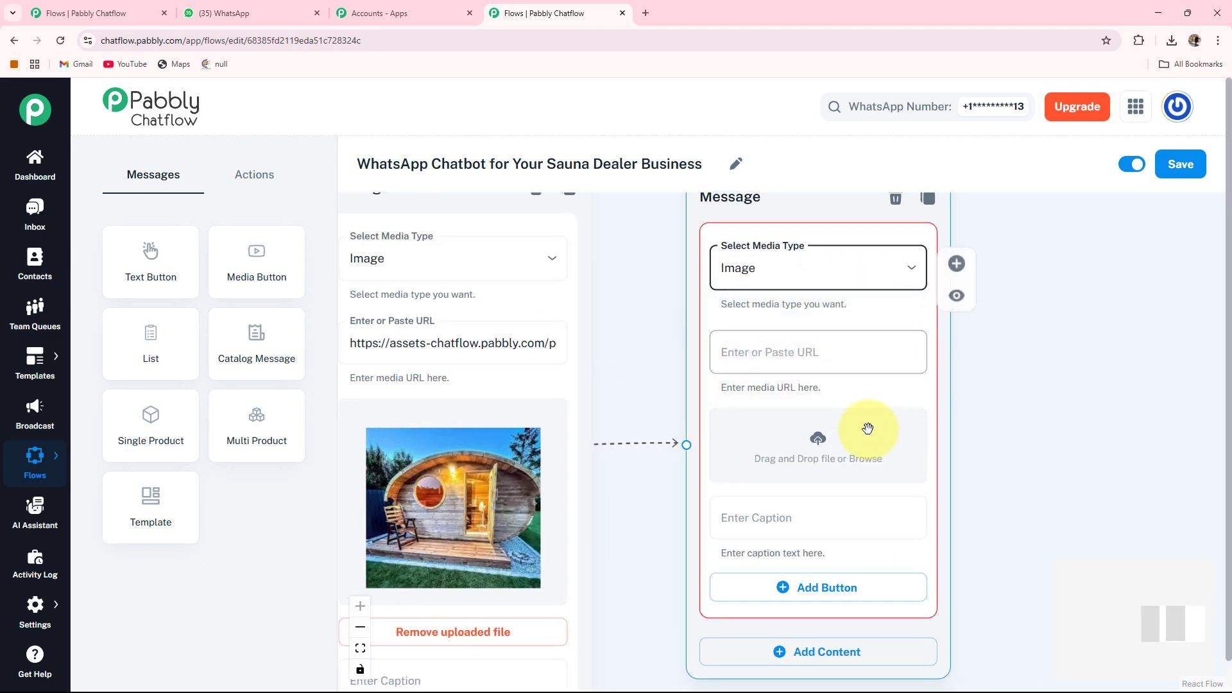
click(716, 438)
double_click(126, 148)
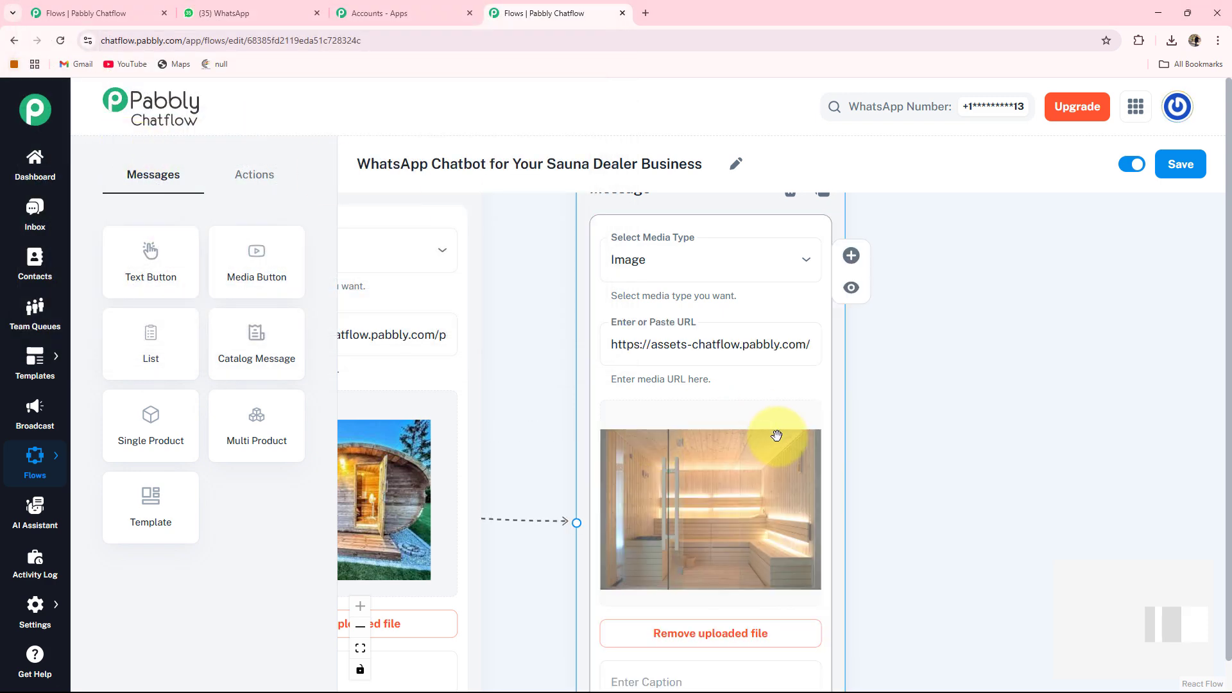
Add a Text + Button block to the indoor sauna node and paste its description ending with 'Fits 1–2 people'.
scroll(776, 436, down, 2)
drag(911, 487, 915, 291)
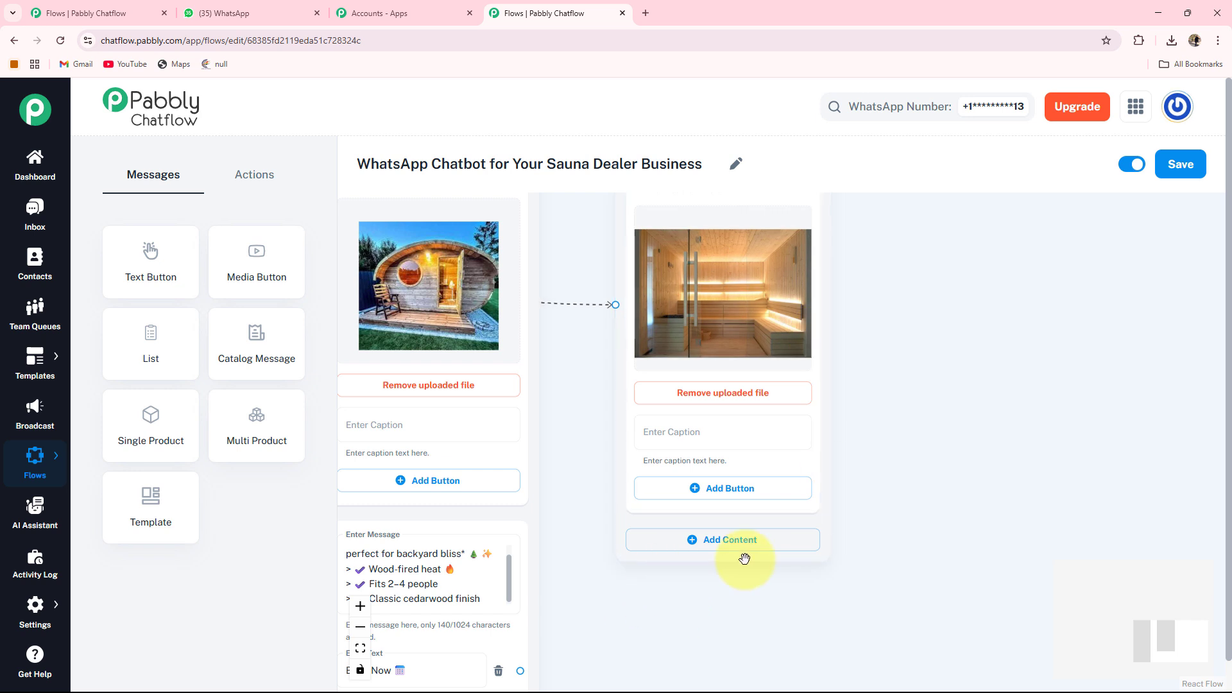
click(711, 549)
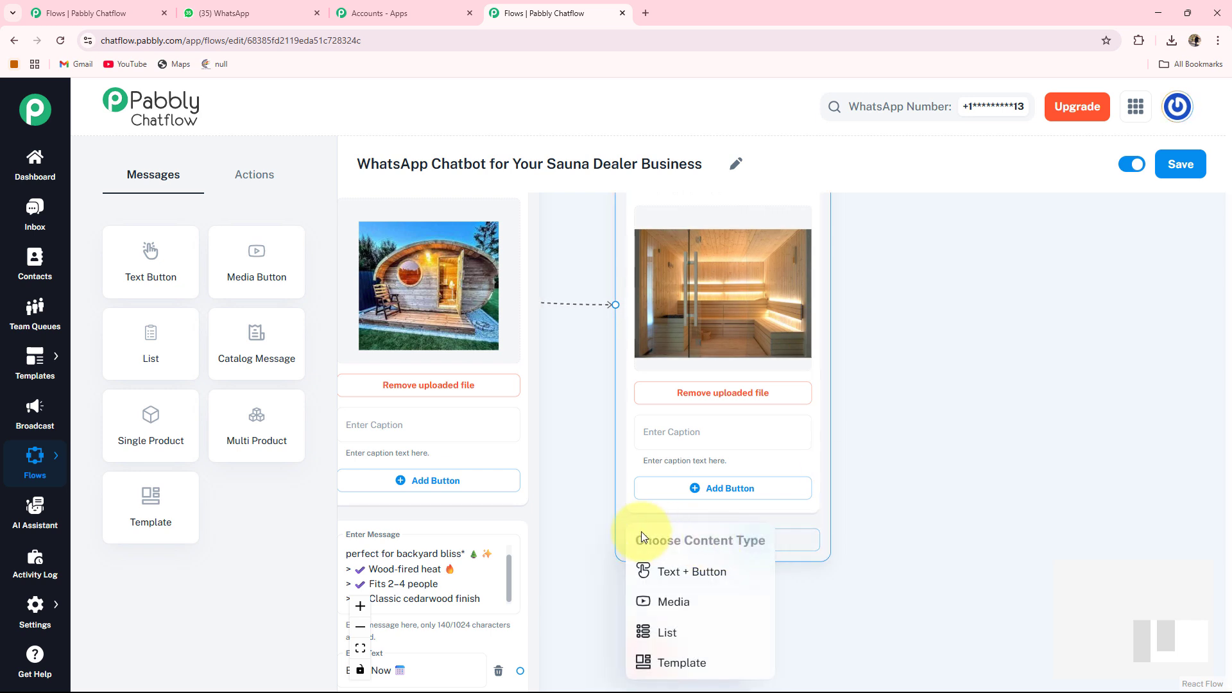
click(693, 581)
drag(958, 584, 972, 444)
click(725, 440)
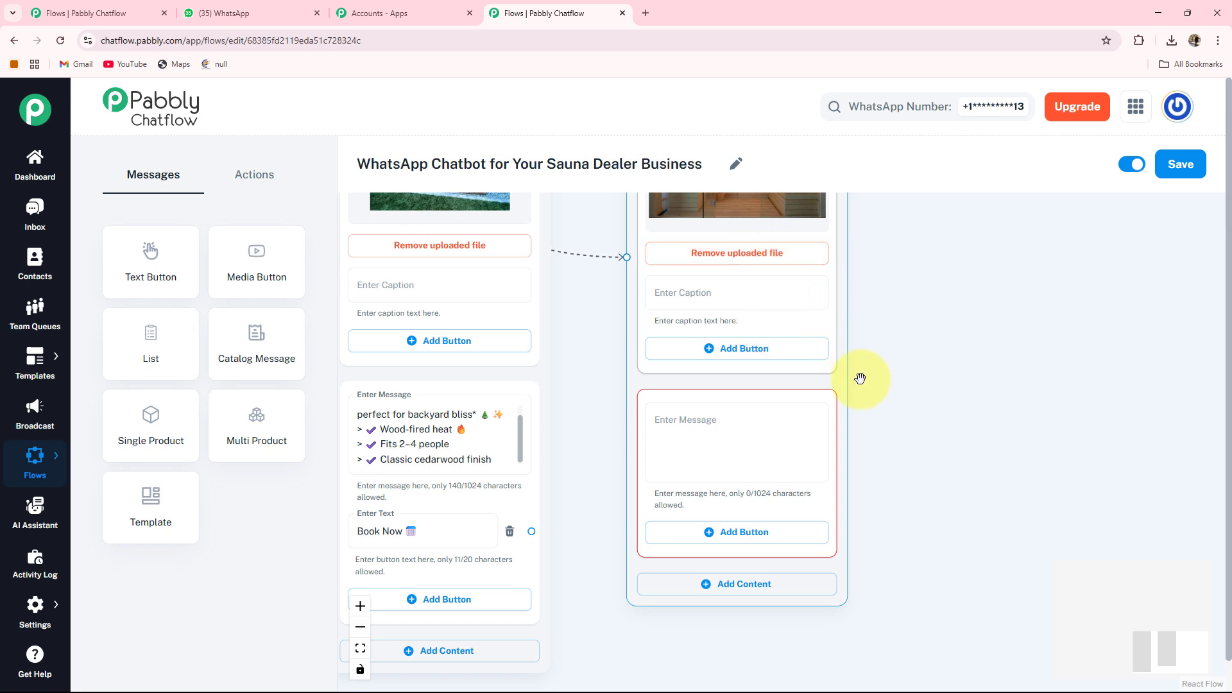
click(638, 426)
key(ctrl+v)
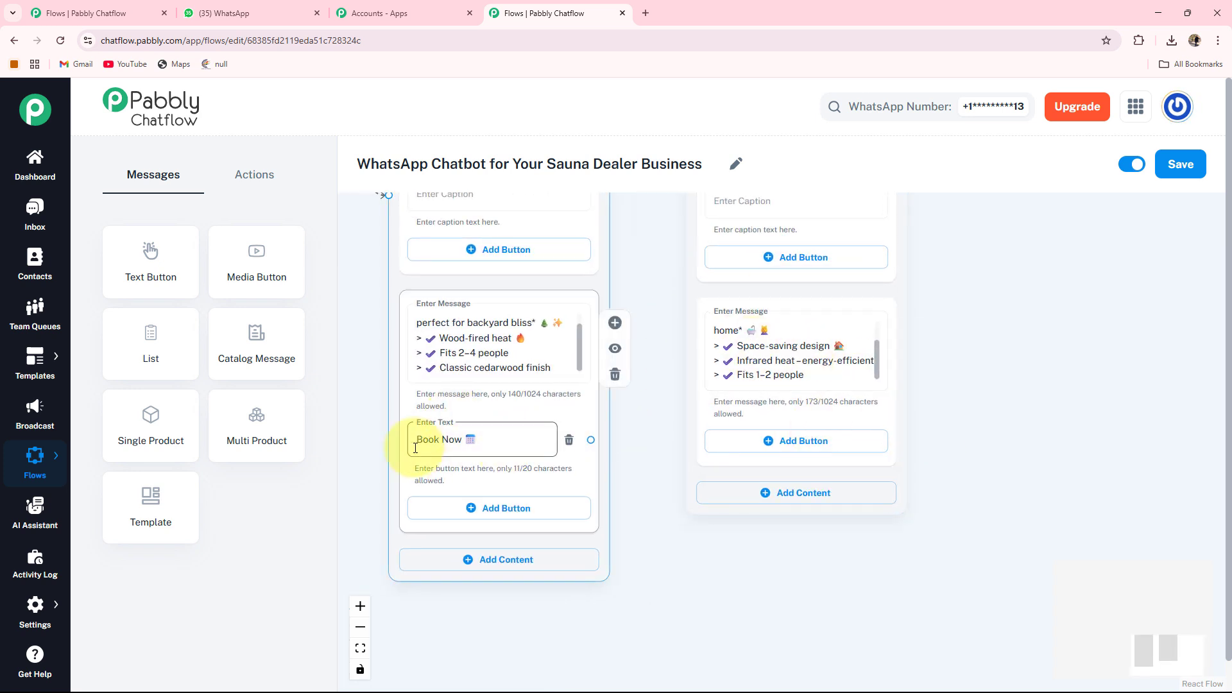
Add a Book Now 🗓️ button to the indoor sauna description block.
click(796, 446)
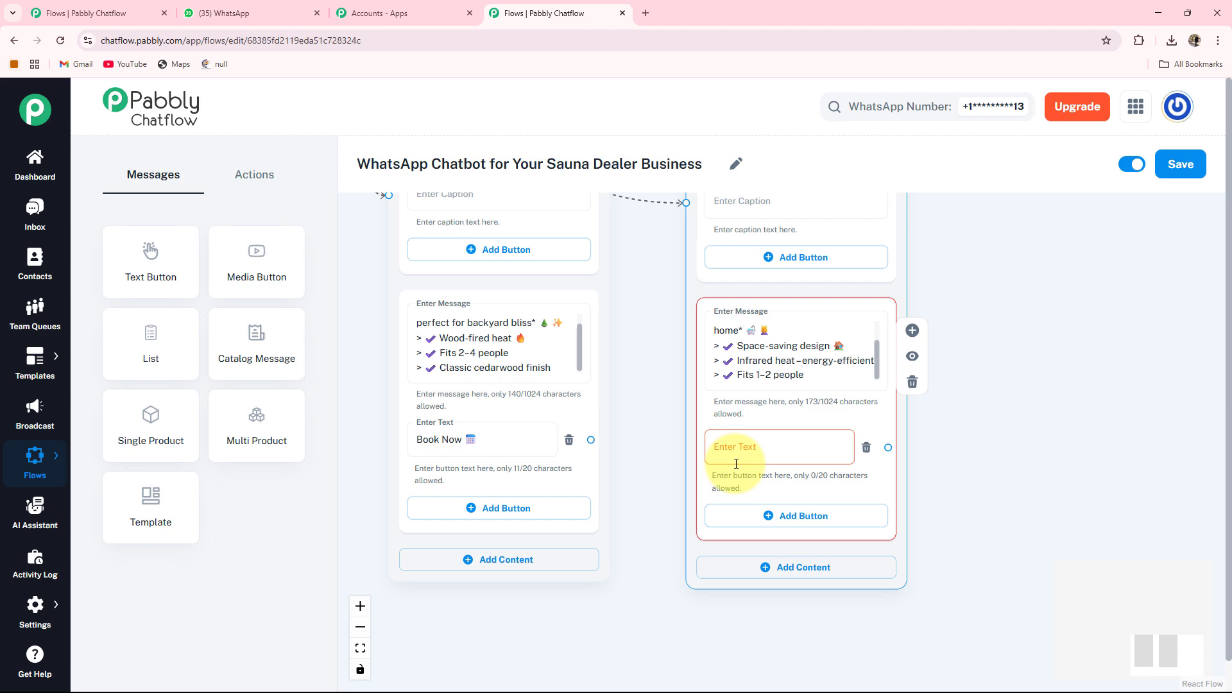
click(780, 447)
text(Book Now 📅)
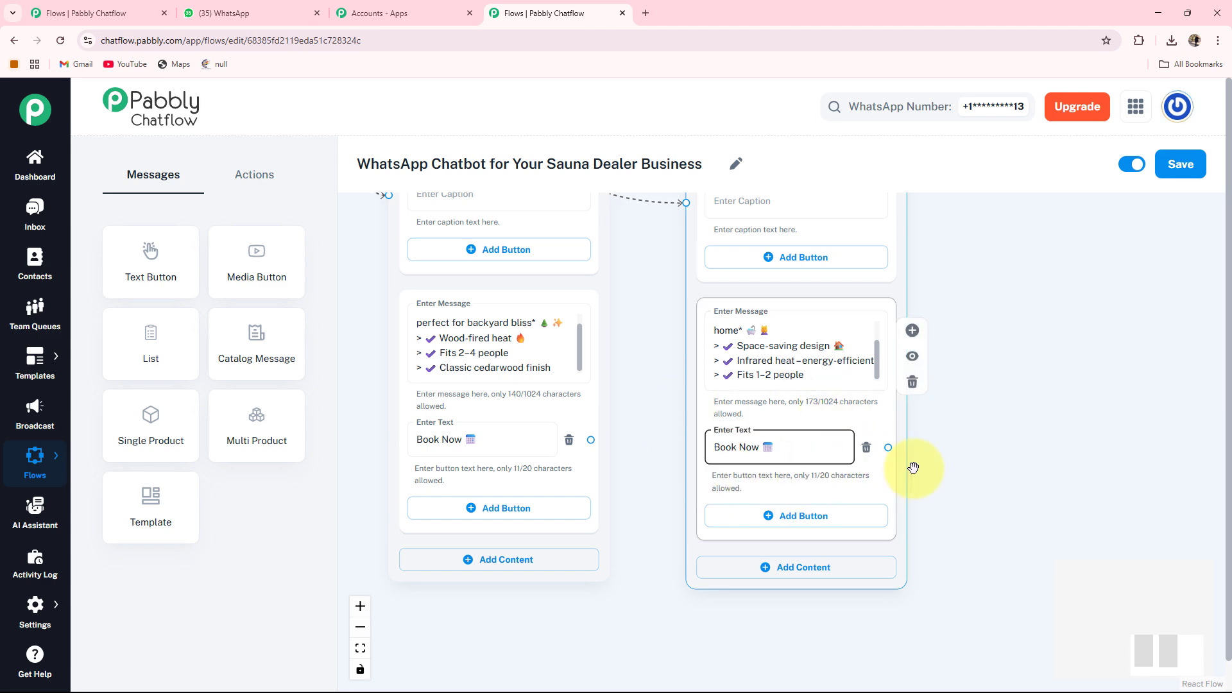
scroll(861, 475, down, 3)
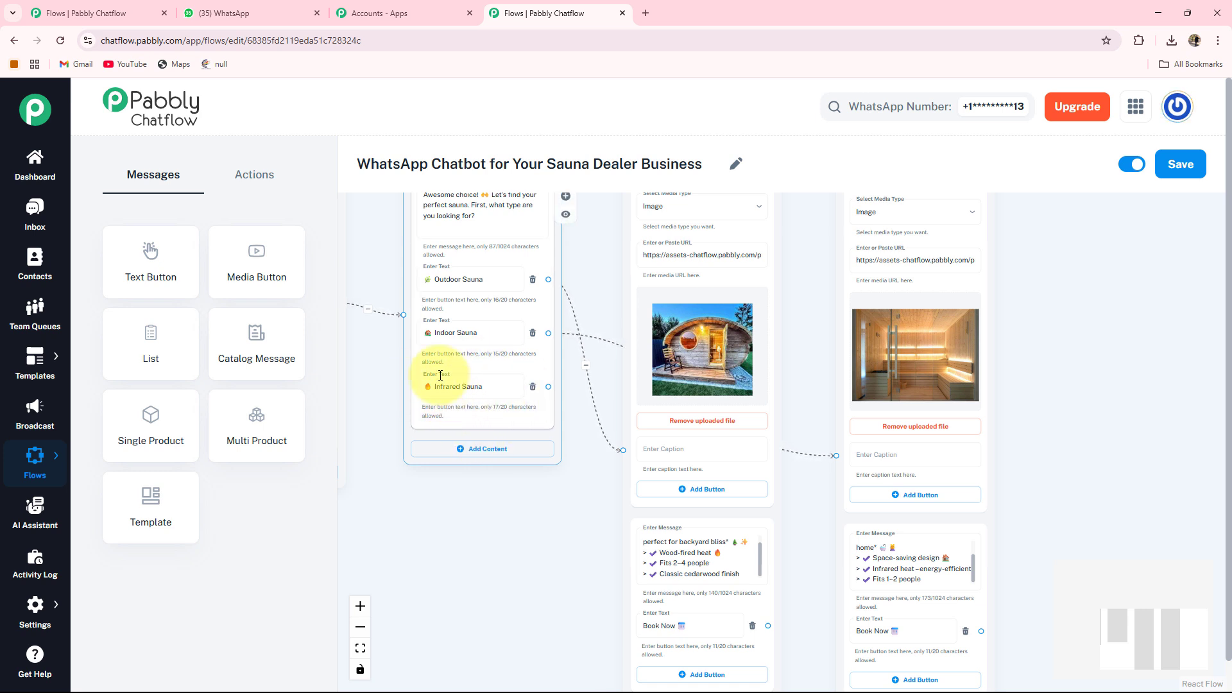
drag(564, 498, 524, 536)
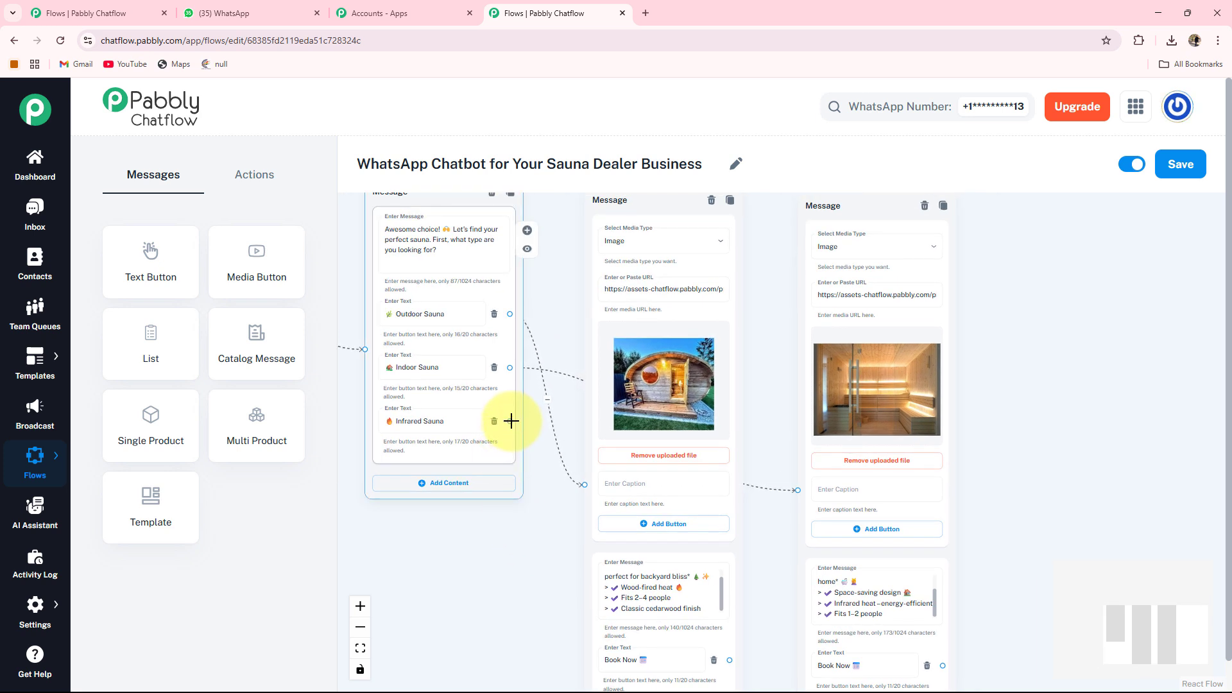
Branch a Media node off the Infrared Sauna button, set its media type to Image and upload the infrared sauna photo.
drag(510, 421, 993, 544)
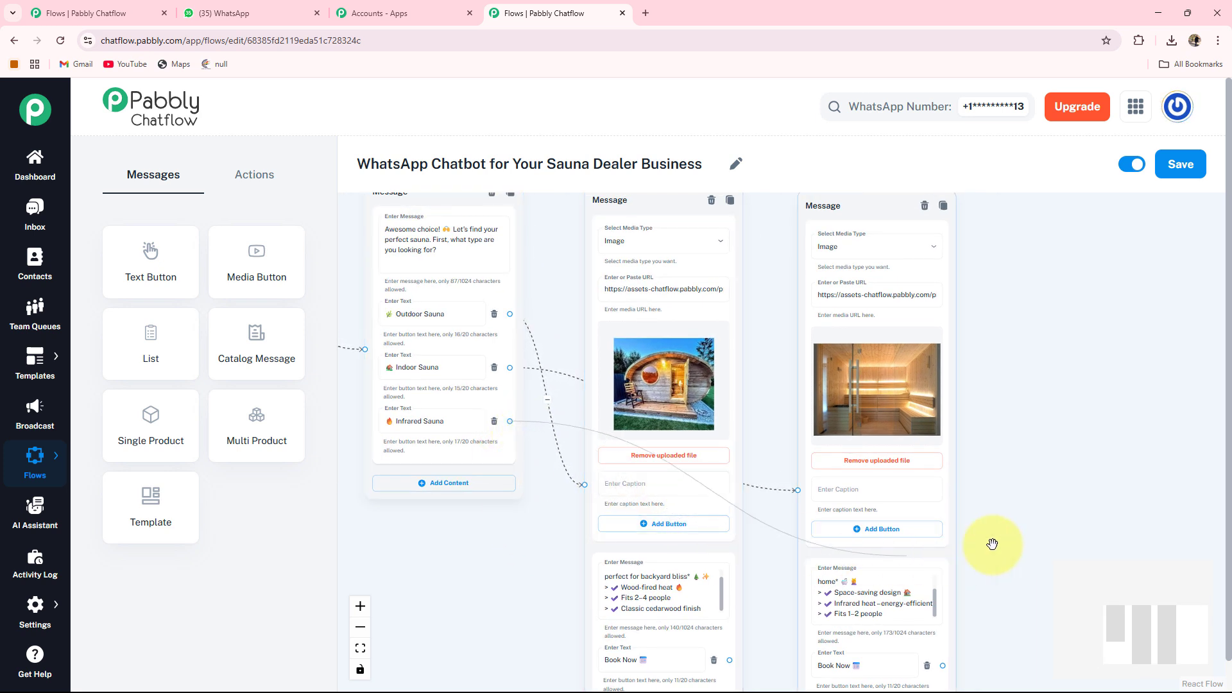
drag(1039, 349, 1030, 288)
click(1035, 380)
drag(1190, 441, 949, 456)
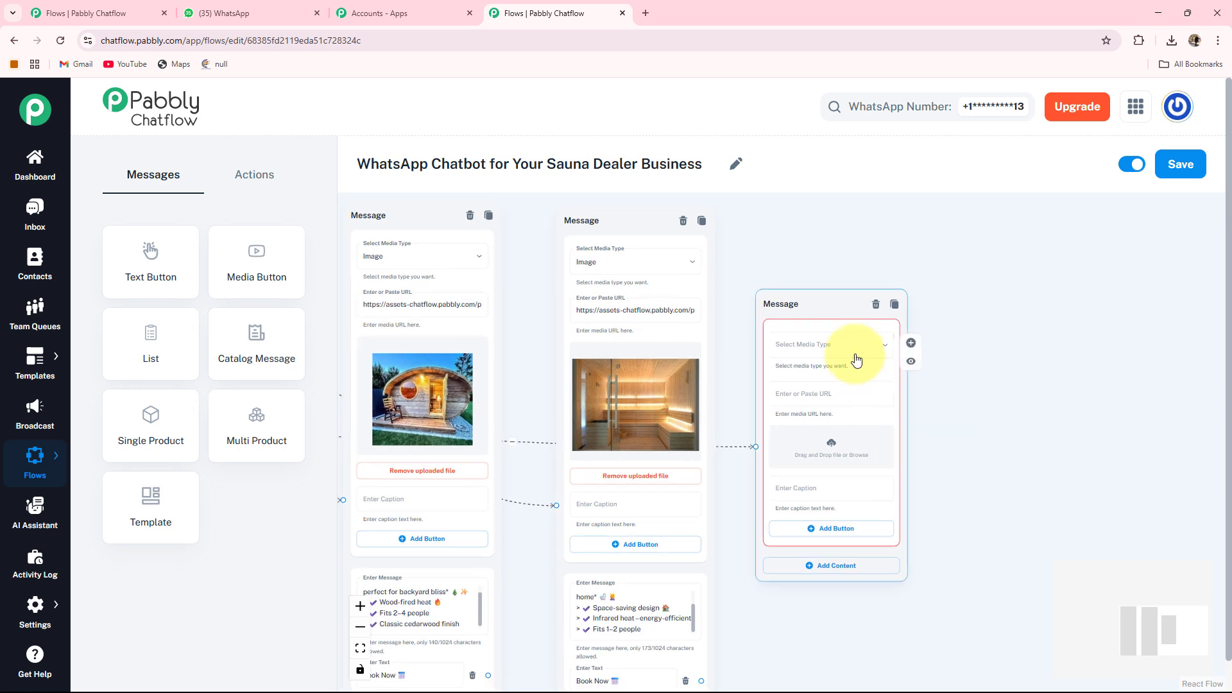
click(856, 359)
click(766, 379)
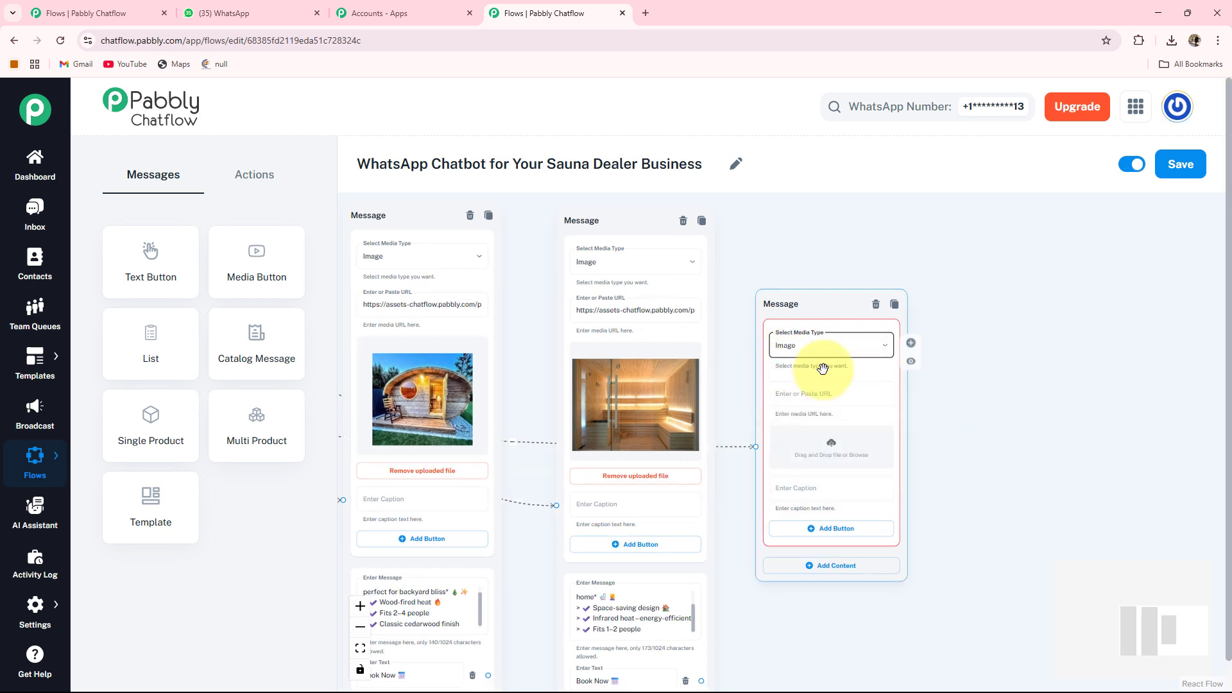
click(838, 451)
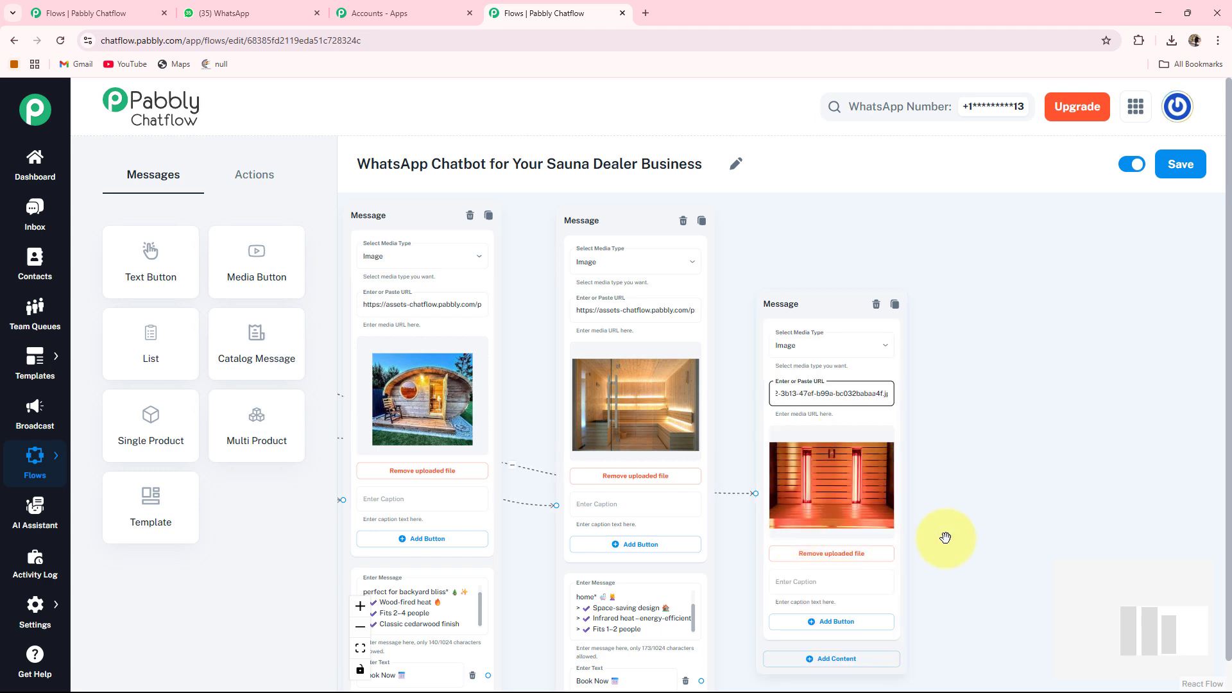
drag(946, 536, 832, 266)
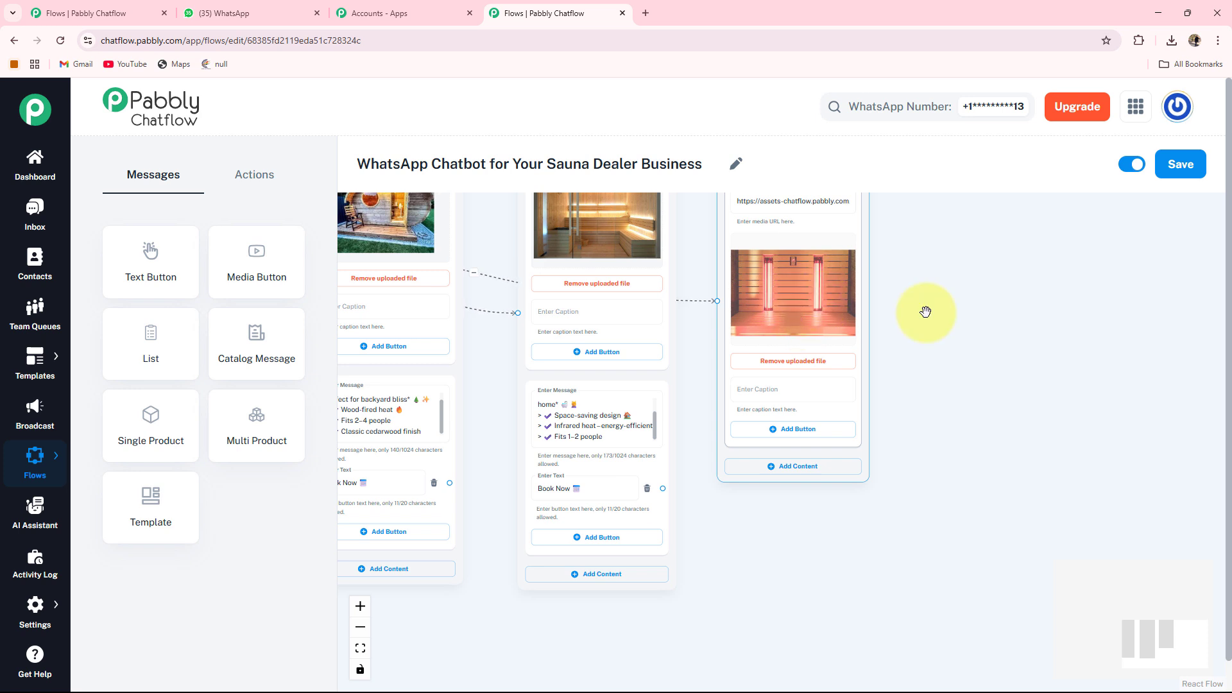
Add a Text + Button block to the infrared sauna node and paste its description ending with 'Great for apartments or small spaces'.
click(789, 470)
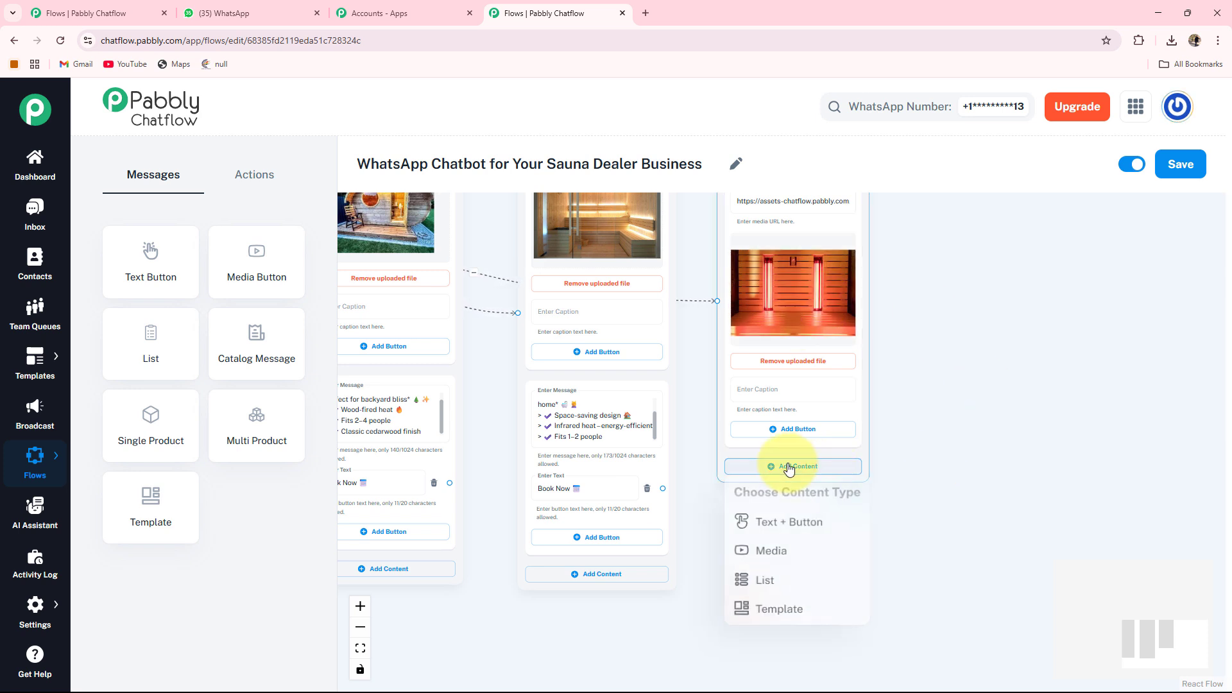
click(794, 527)
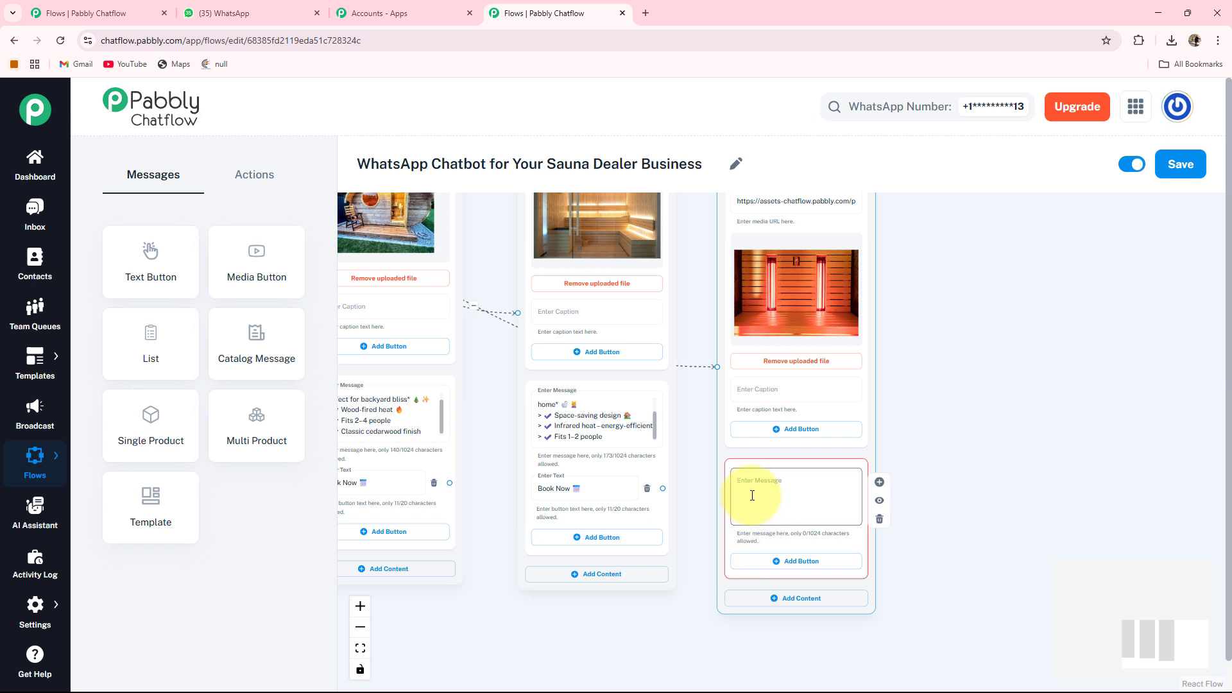
click(752, 495)
key(ctrl+v)
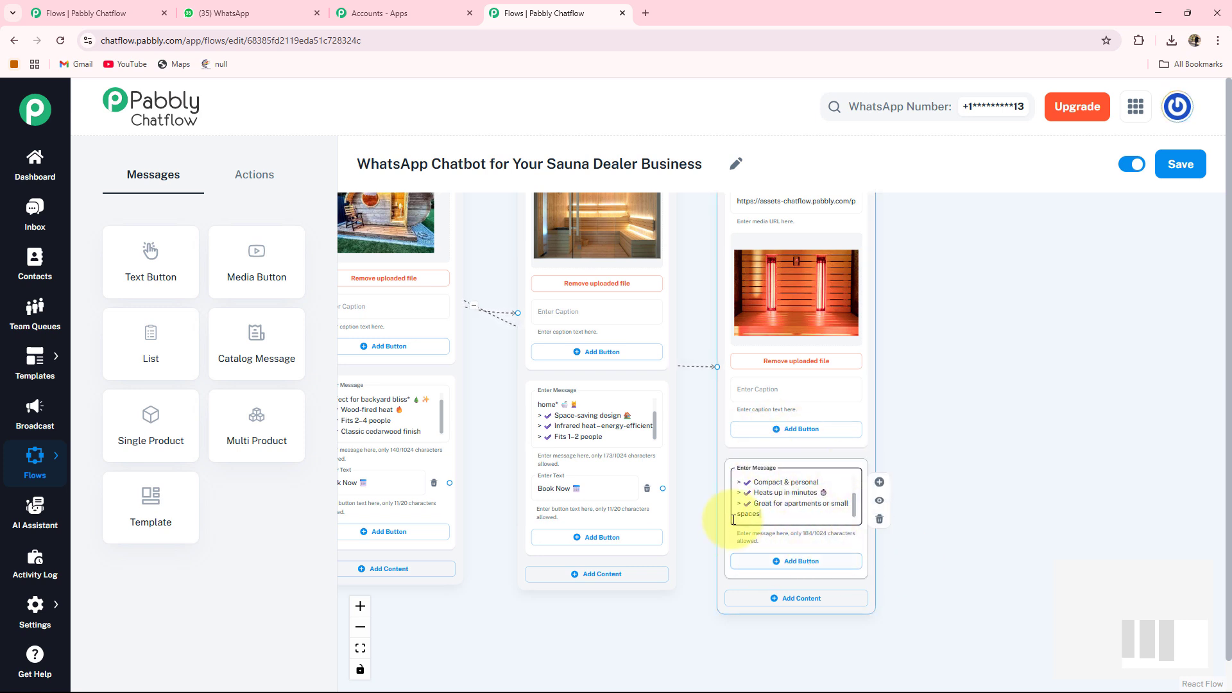
Add a button to the infrared sauna description block and paste its label.
click(760, 565)
click(758, 560)
text(Book Now 📅)
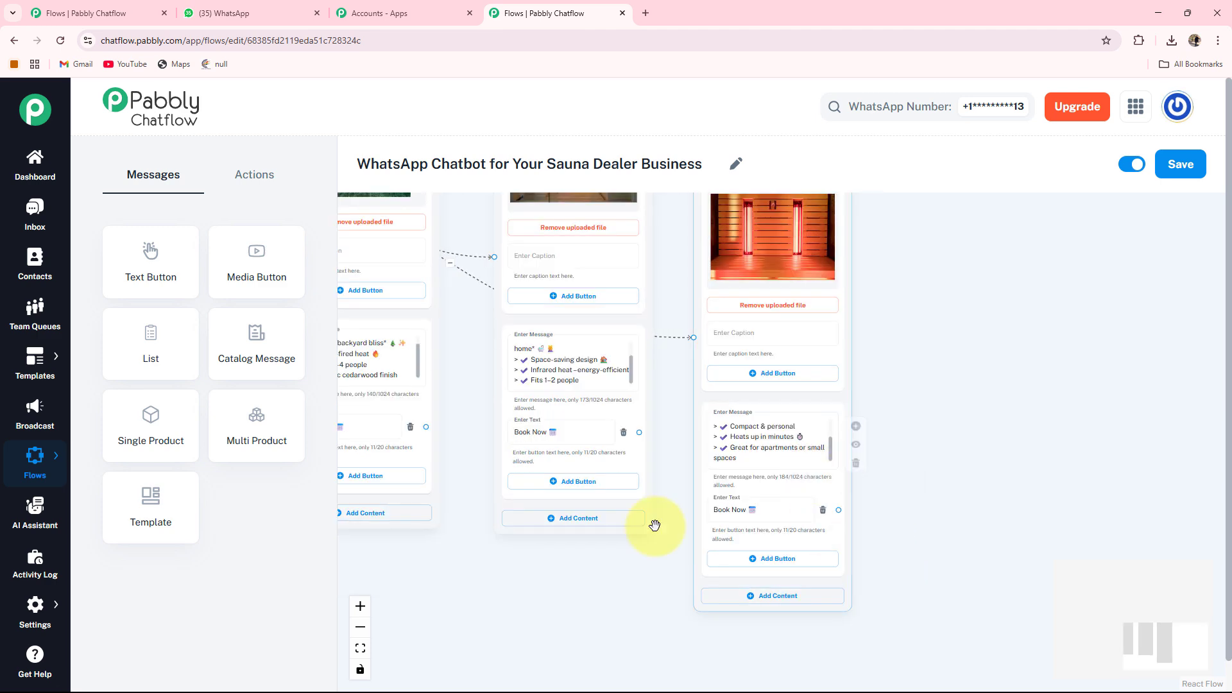
Branch a Text + Button node off the Get a Price Quote button and paste the price list starting '1–2 person: from ₹2,80,000'.
drag(656, 525, 924, 637)
drag(451, 389, 877, 602)
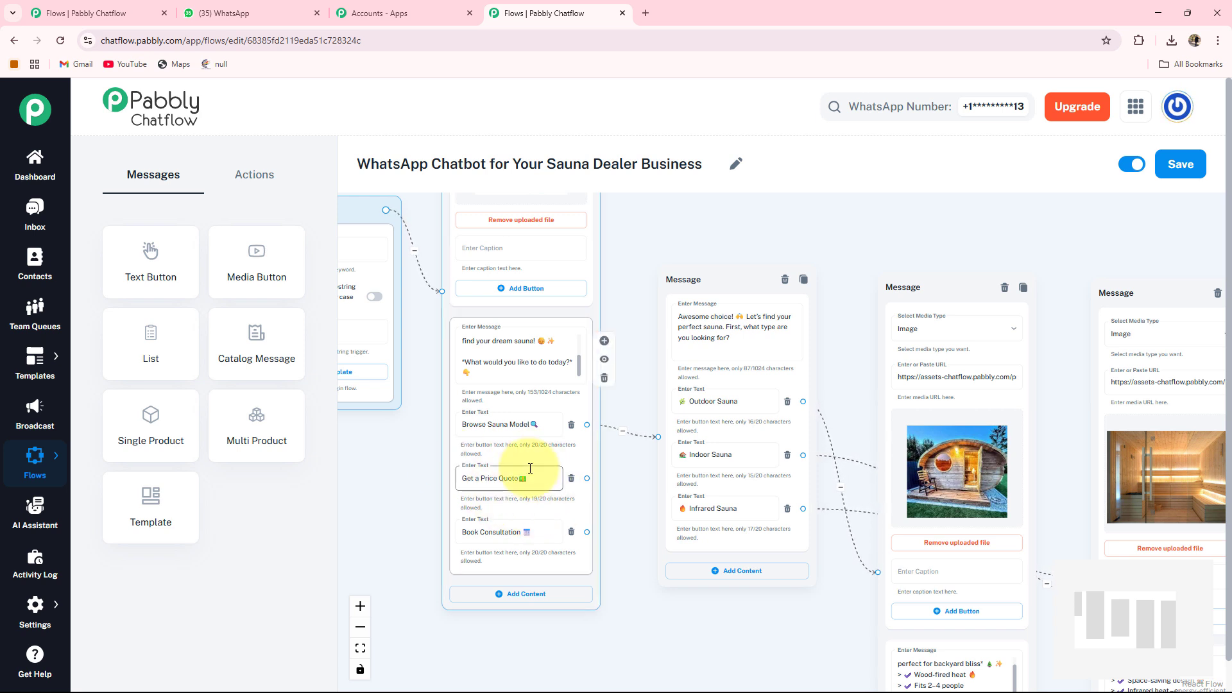
scroll(530, 468, up, 1)
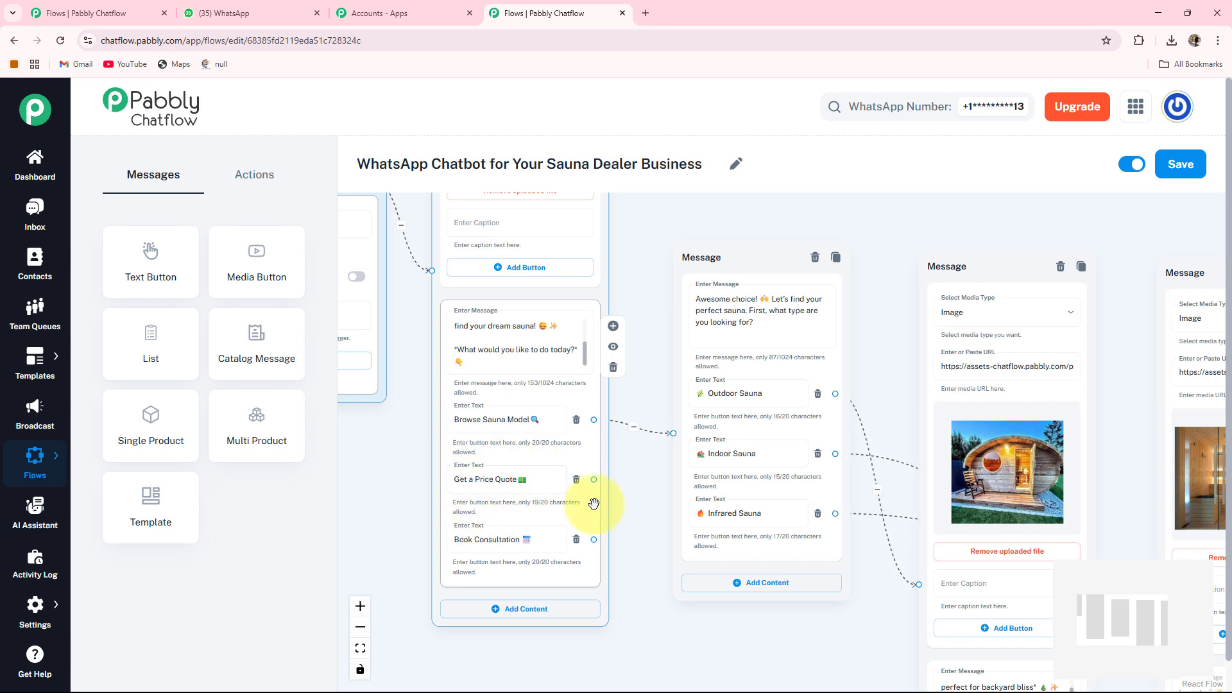
drag(662, 530, 680, 397)
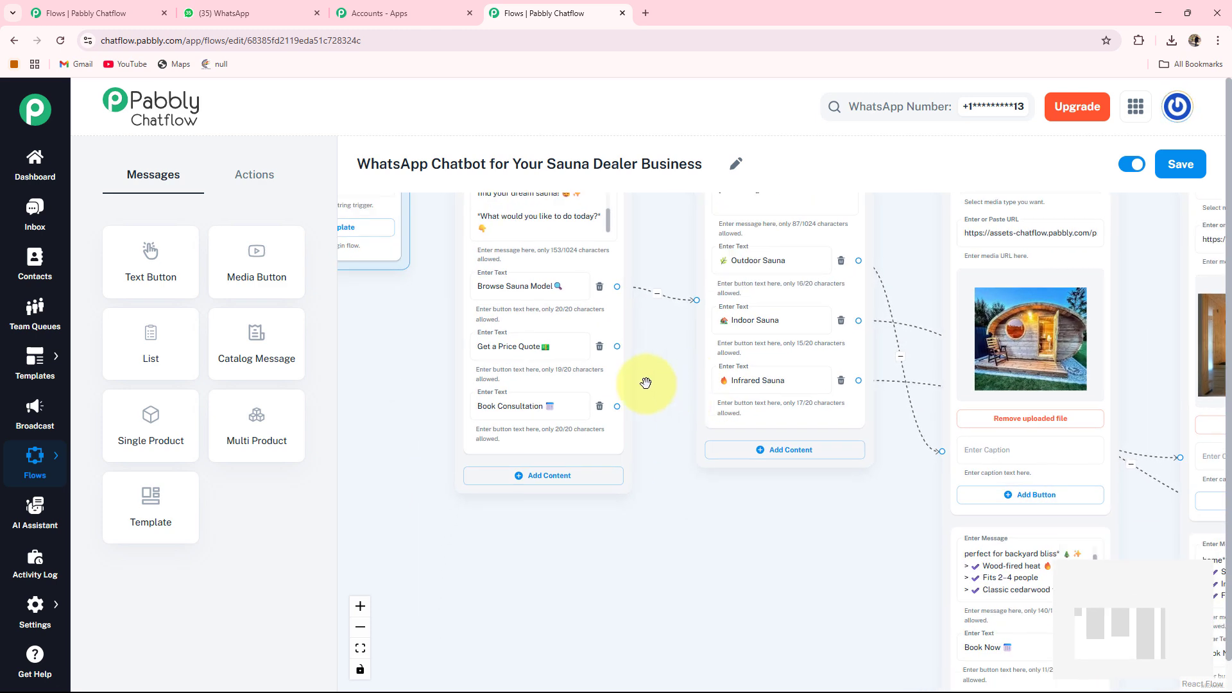
drag(616, 345, 712, 523)
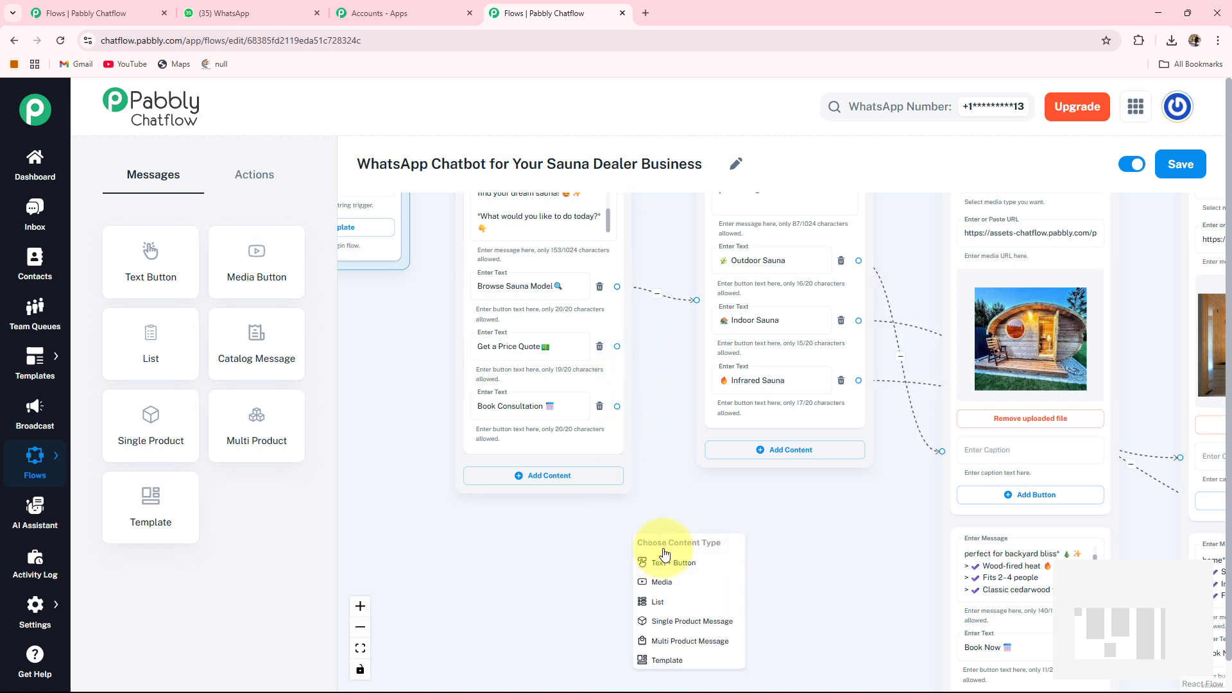
click(690, 565)
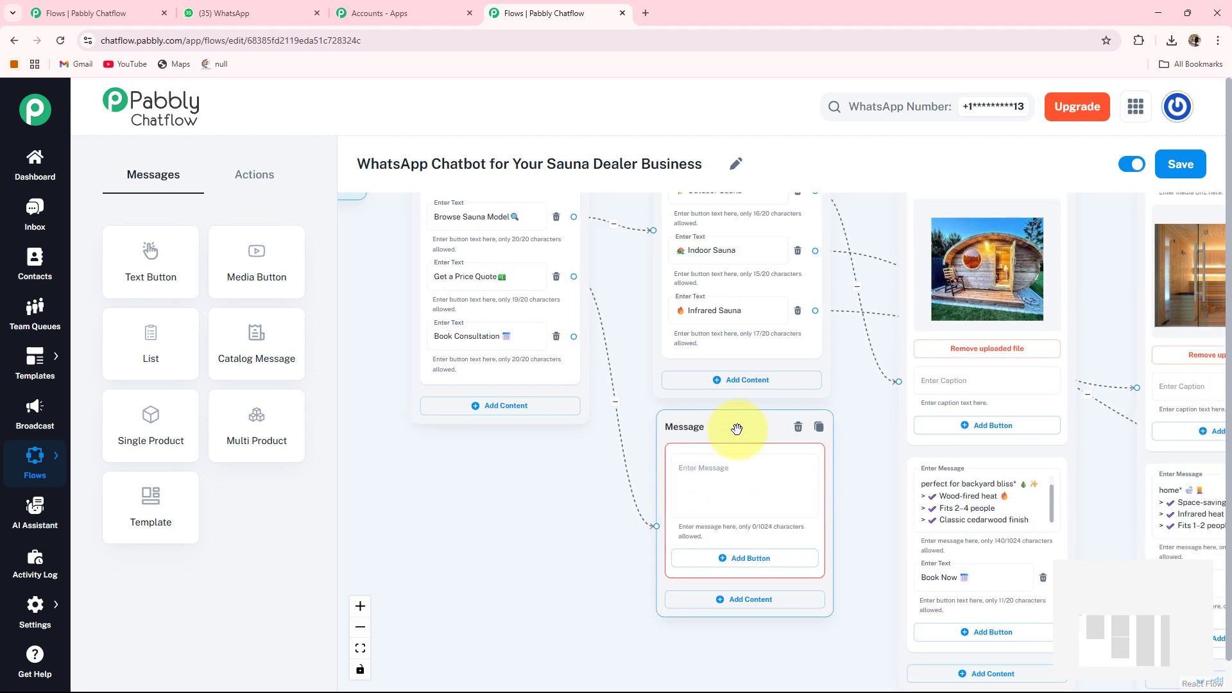
drag(734, 426, 698, 430)
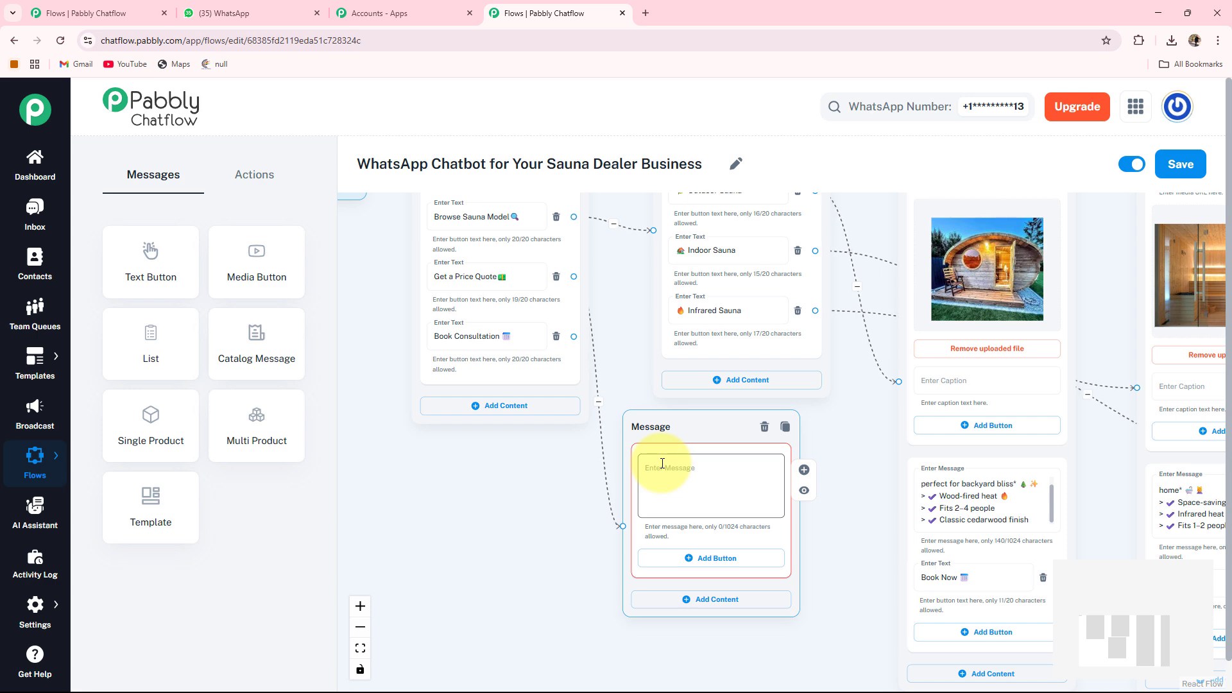
key(ctrl+v)
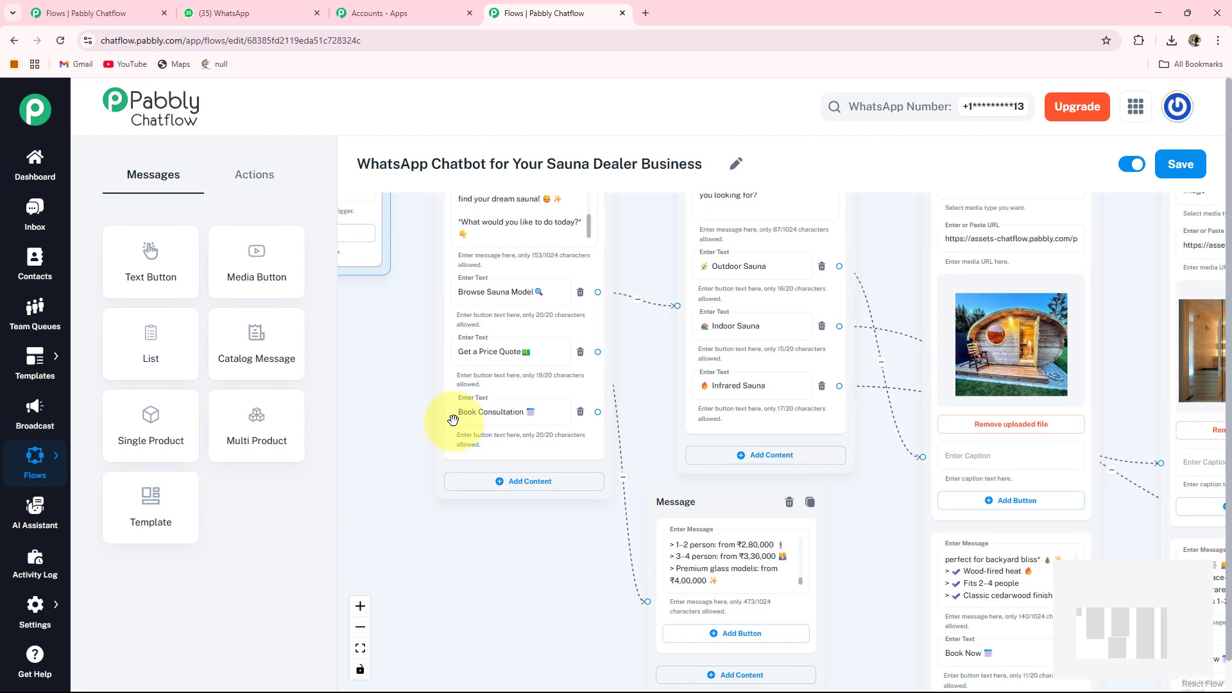
Add an Ask Question node and paste the consultation message ending with '*Please Provide Your Full Name:*'.
click(453, 420)
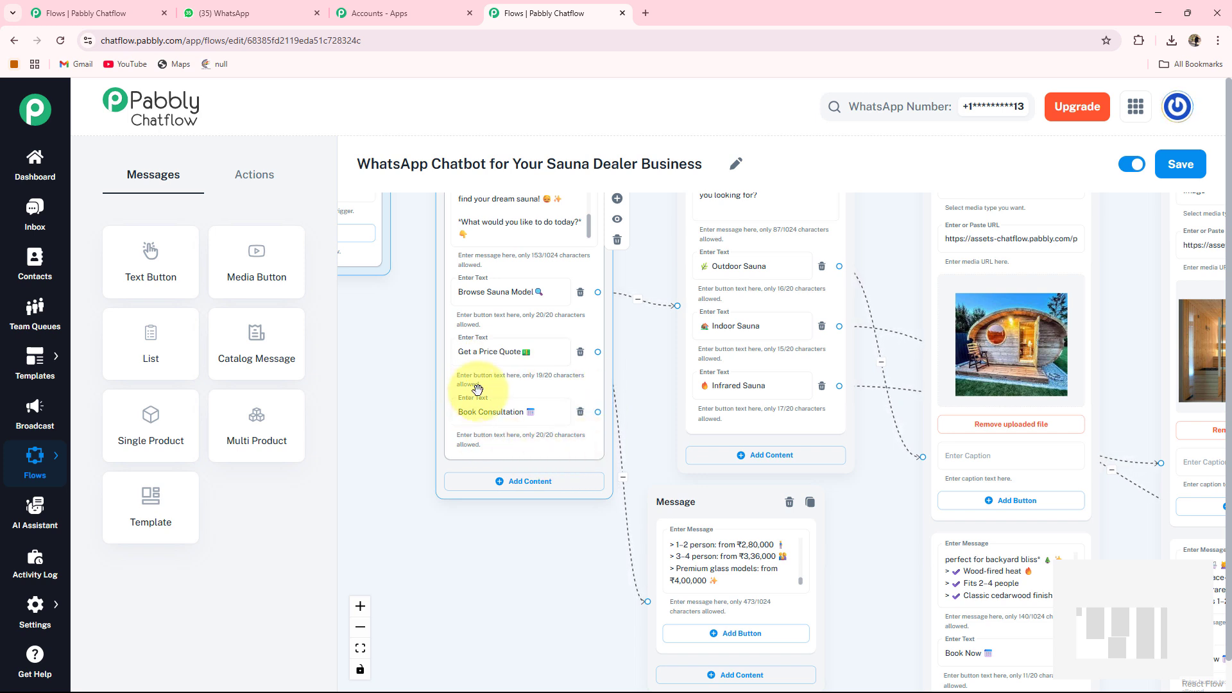
click(539, 548)
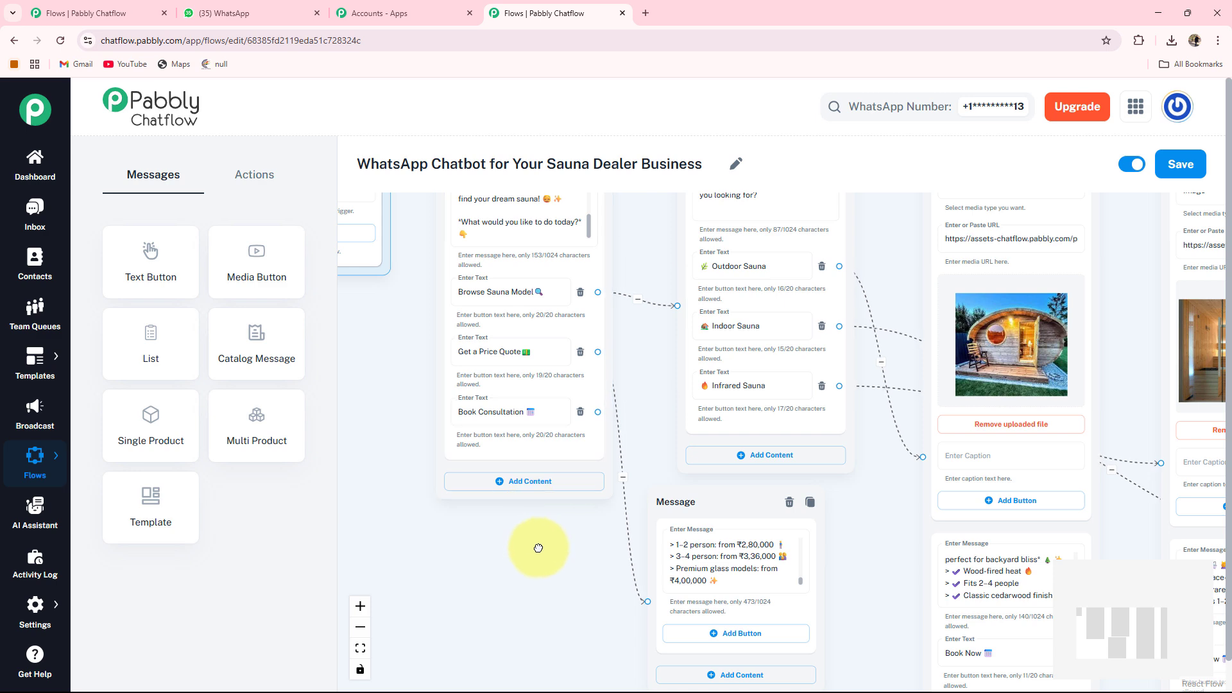
drag(538, 548, 519, 425)
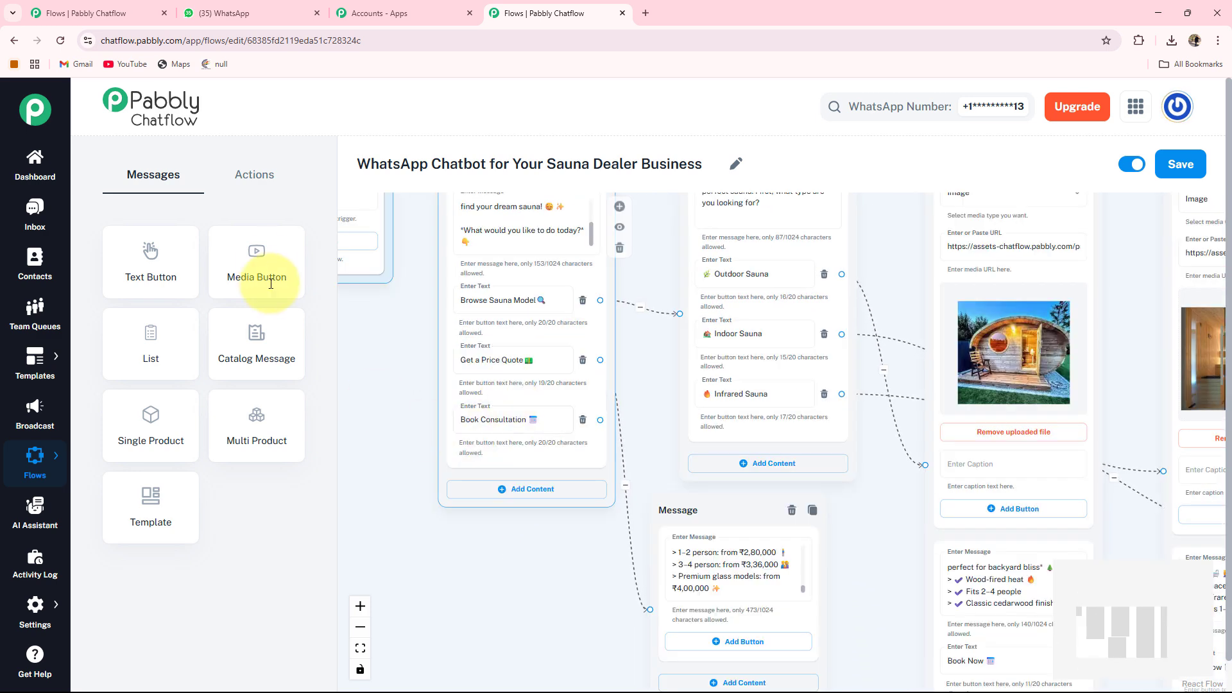
click(258, 178)
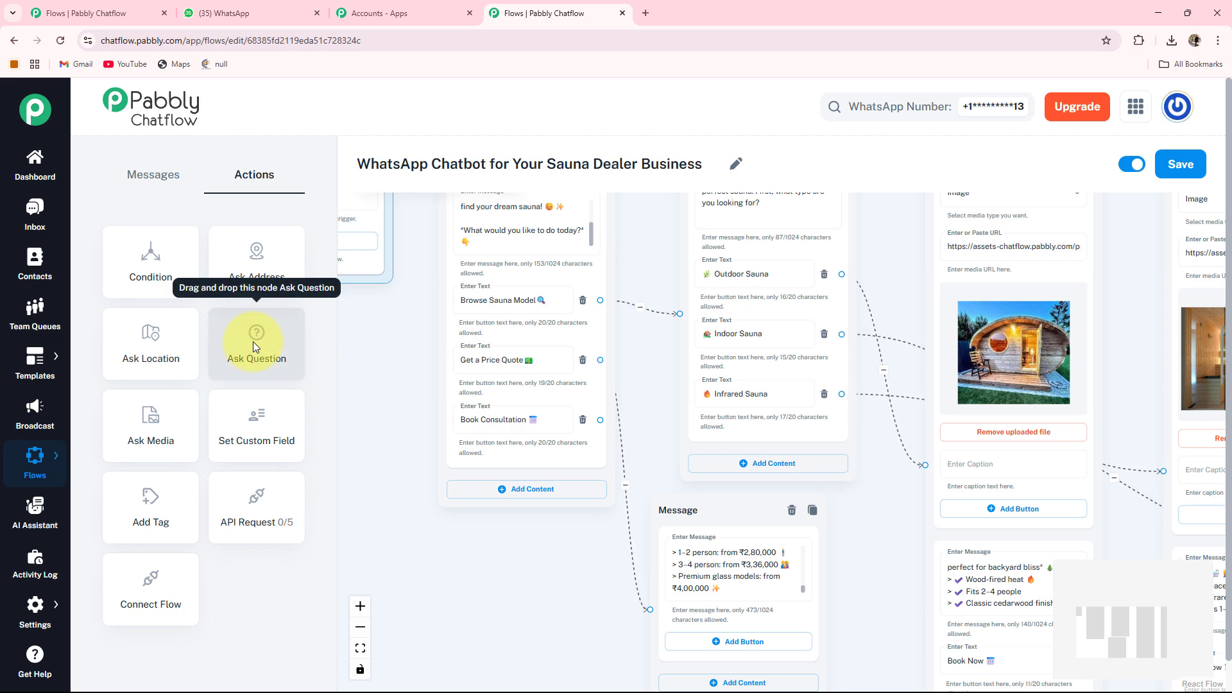
drag(253, 341, 465, 644)
scroll(339, 346, down, 3)
drag(385, 588, 487, 321)
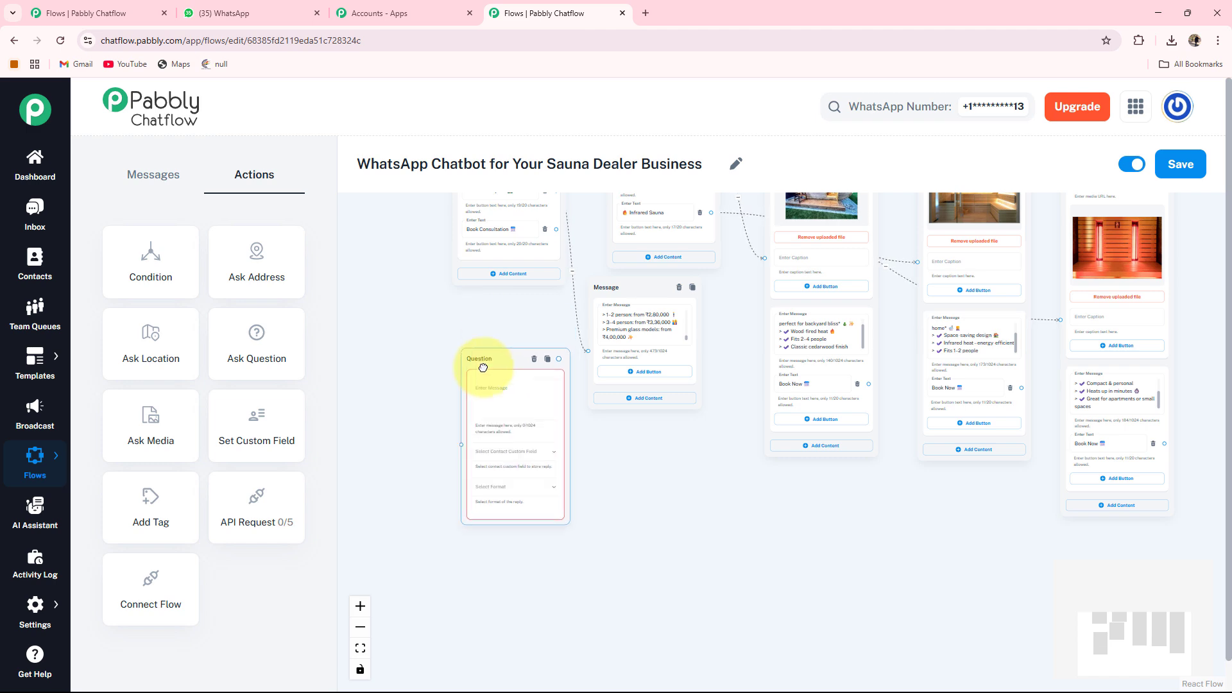
scroll(479, 363, up, 5)
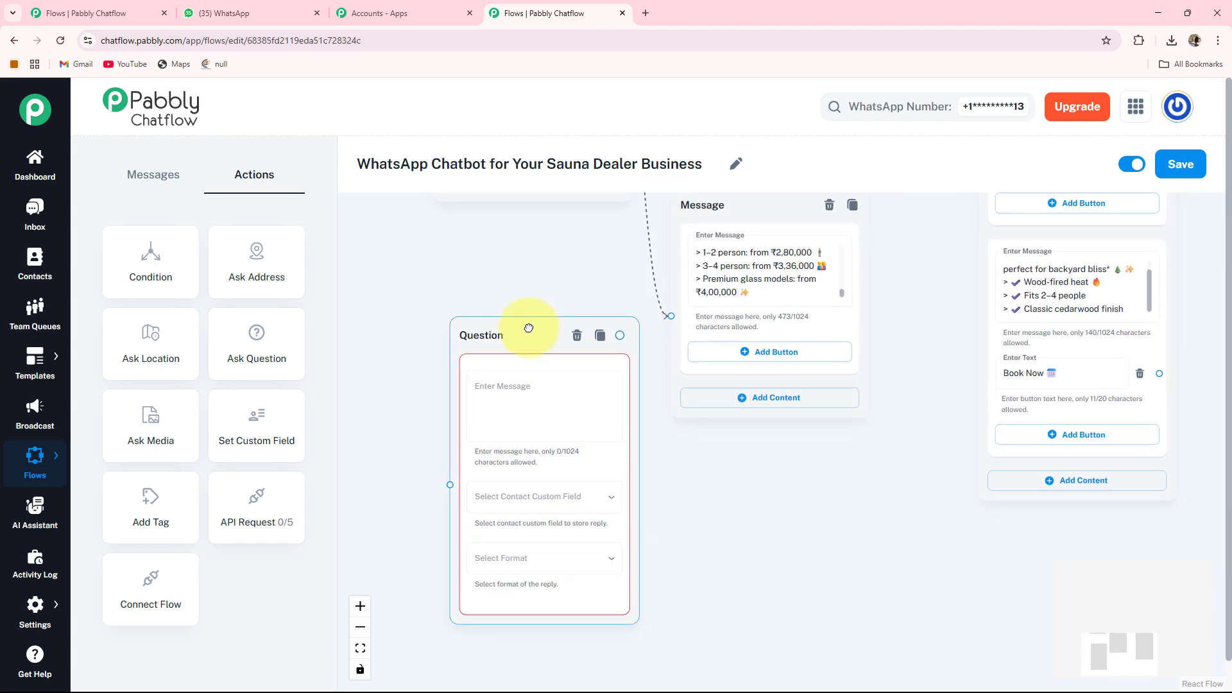
drag(523, 324, 518, 299)
click(498, 378)
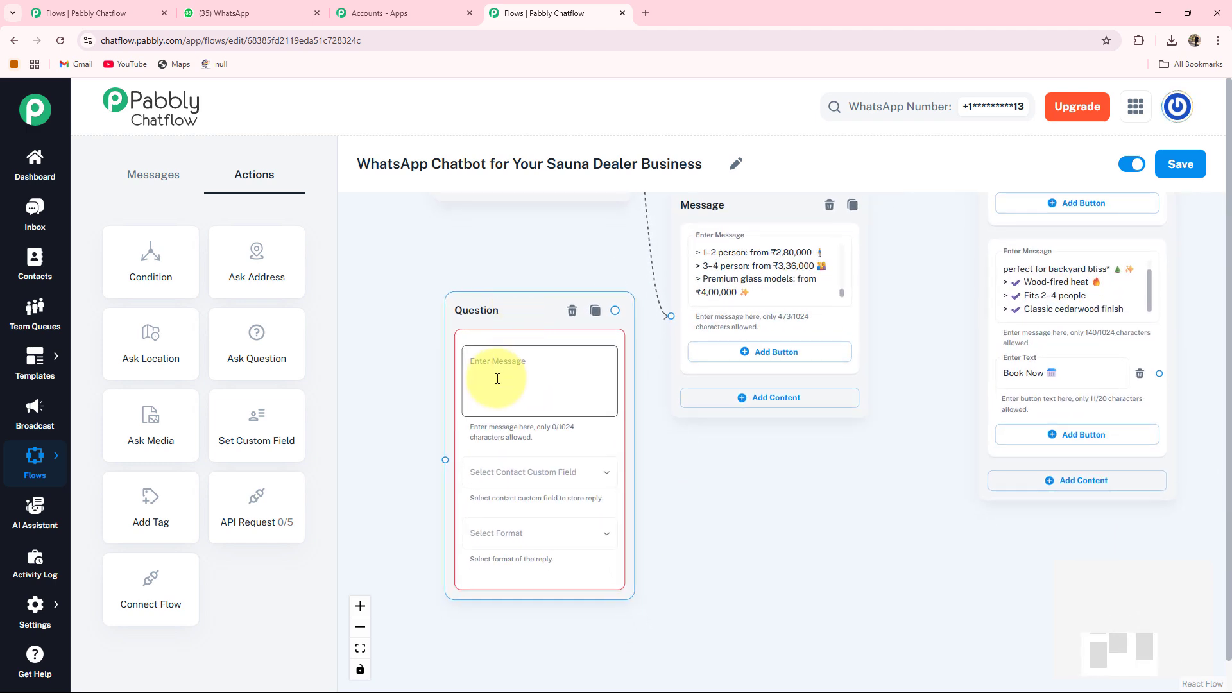
key(ctrl+v)
Store the question's reply in the FullName contact custom field with Text format.
scroll(497, 378, up, 2)
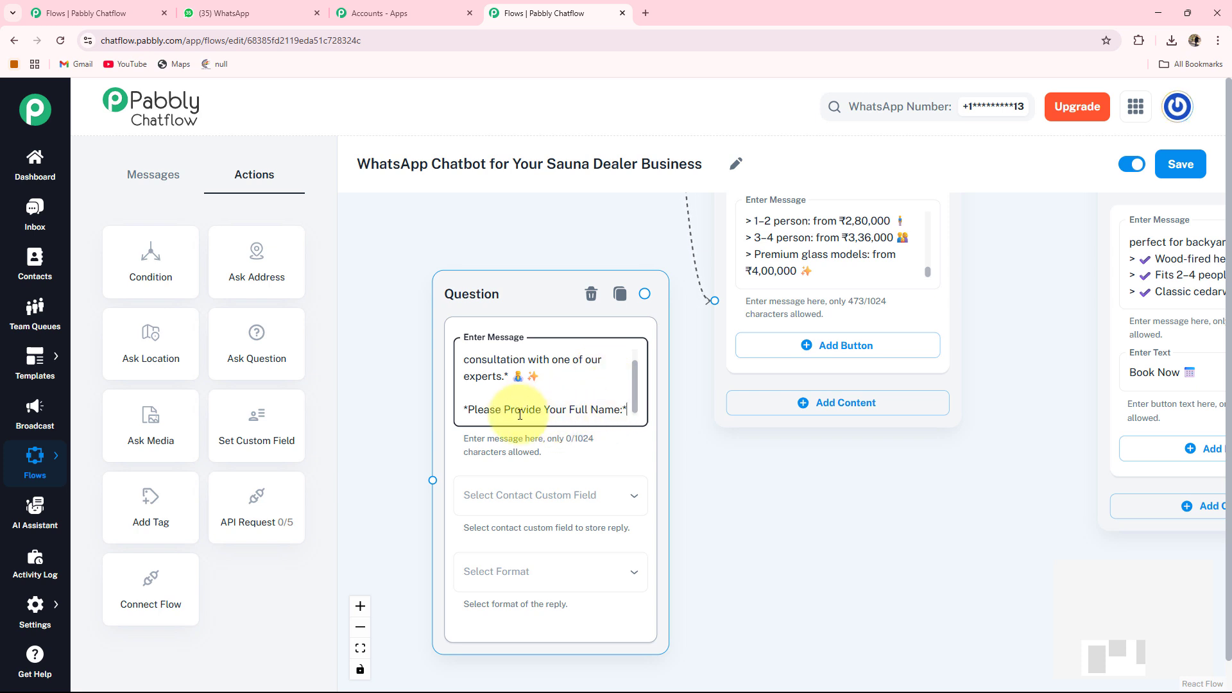
scroll(603, 439, down, 1)
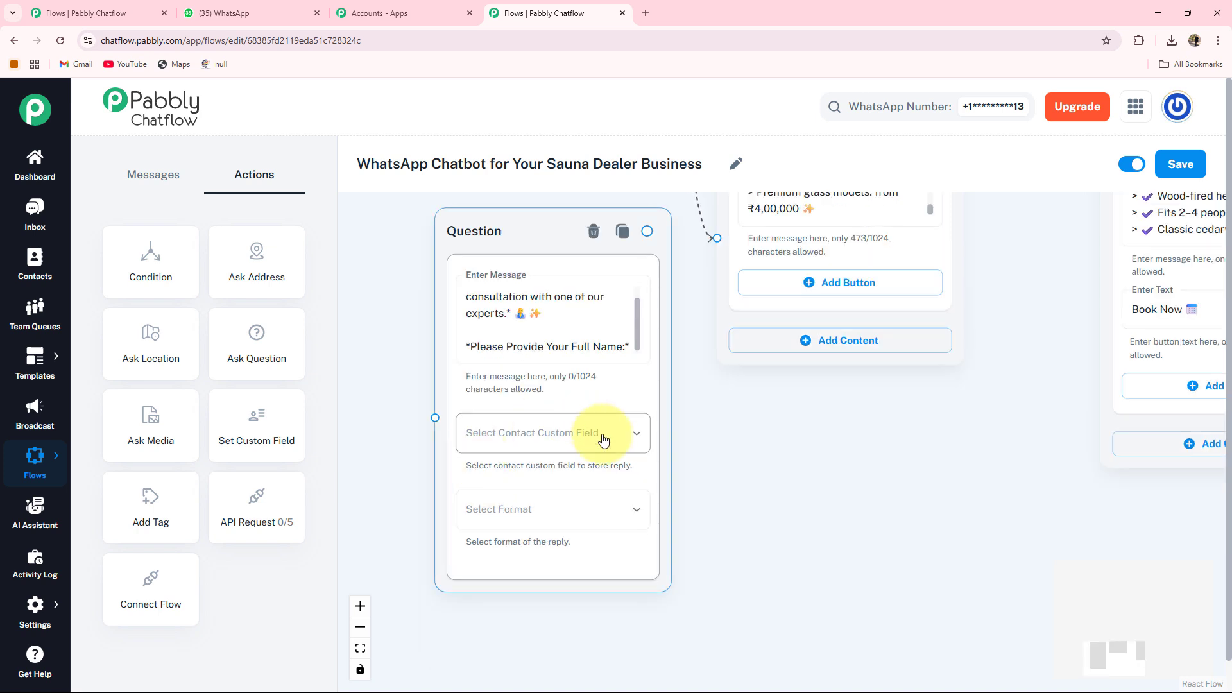
click(549, 434)
click(497, 425)
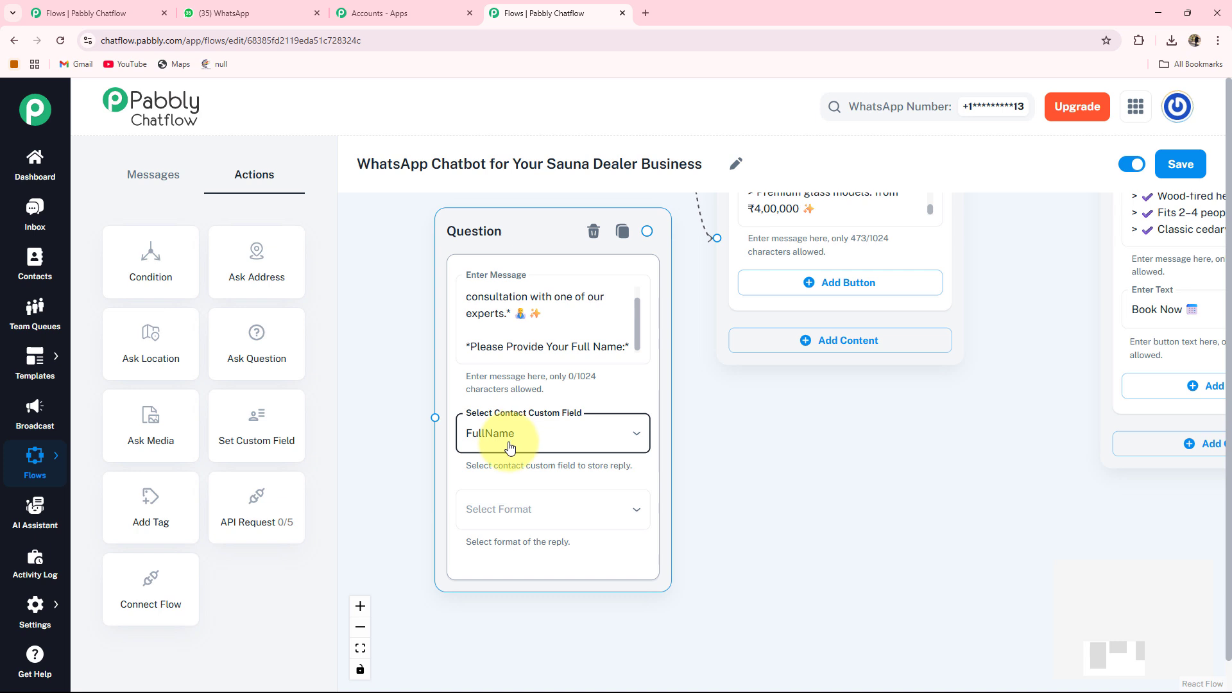
click(526, 510)
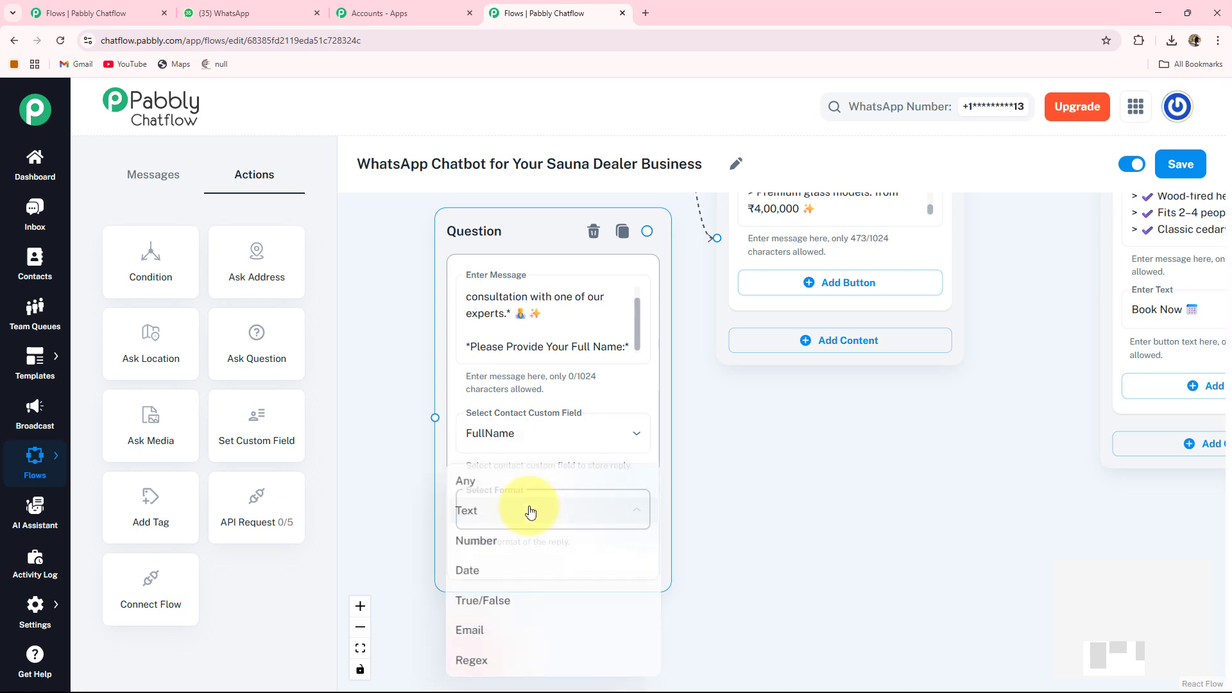
click(475, 514)
scroll(578, 512, down, 2)
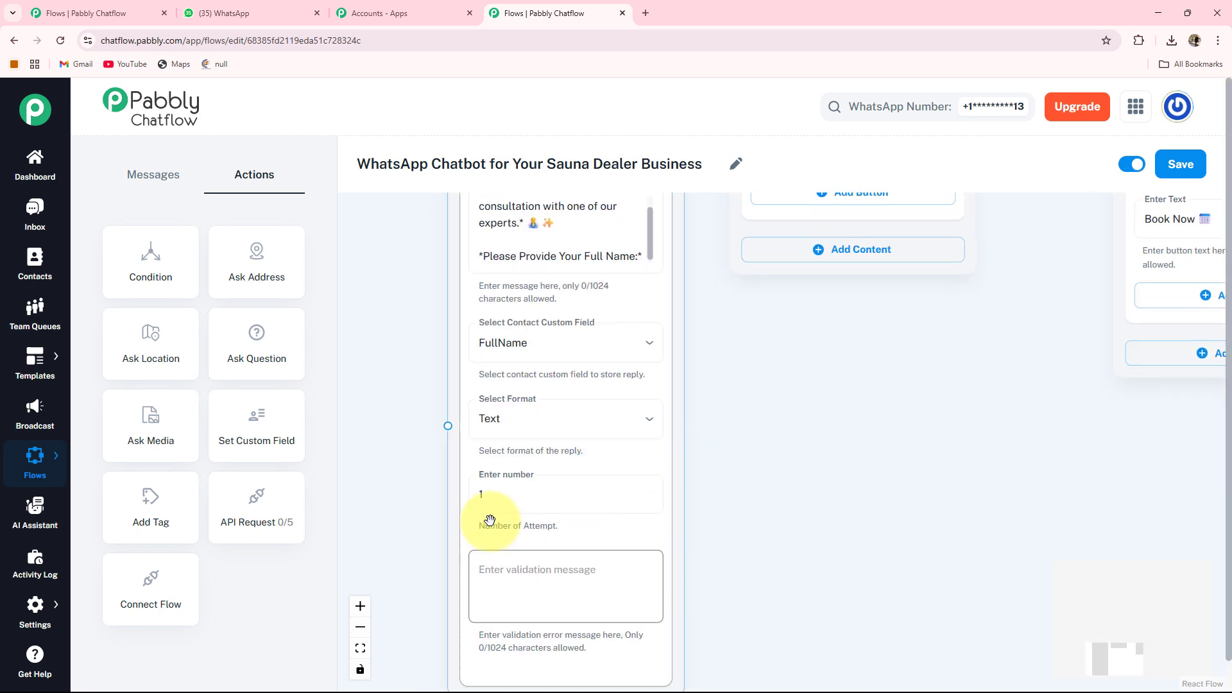
click(495, 565)
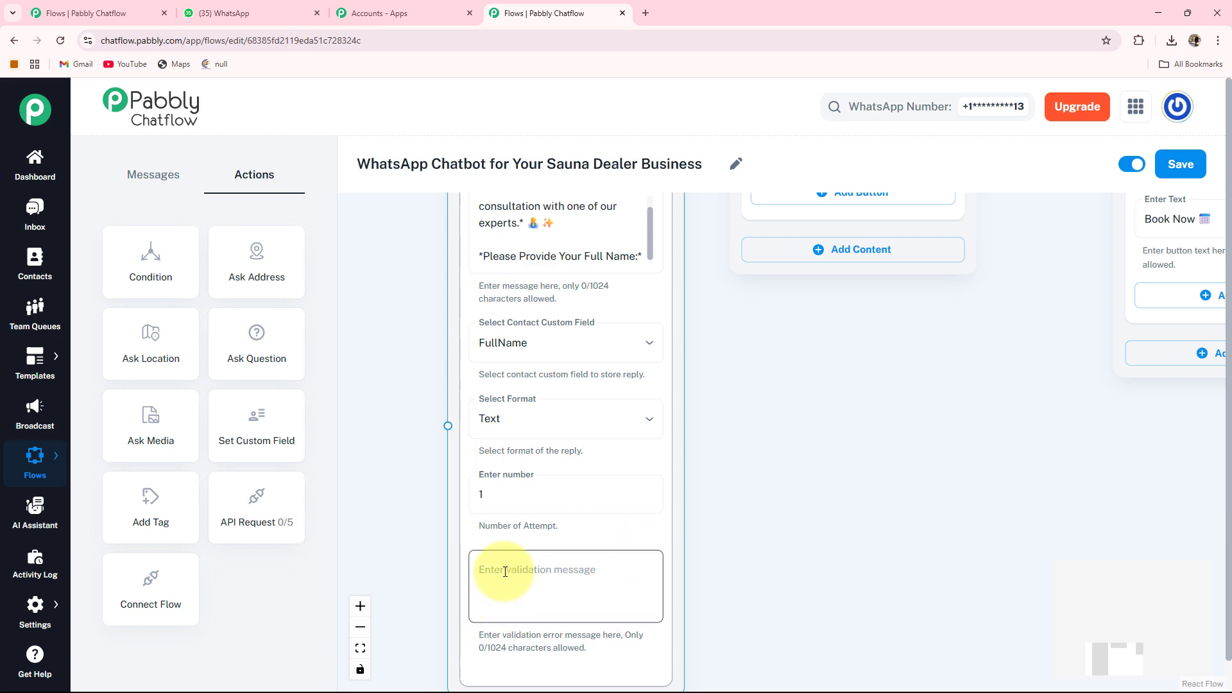
scroll(489, 553, down, 1)
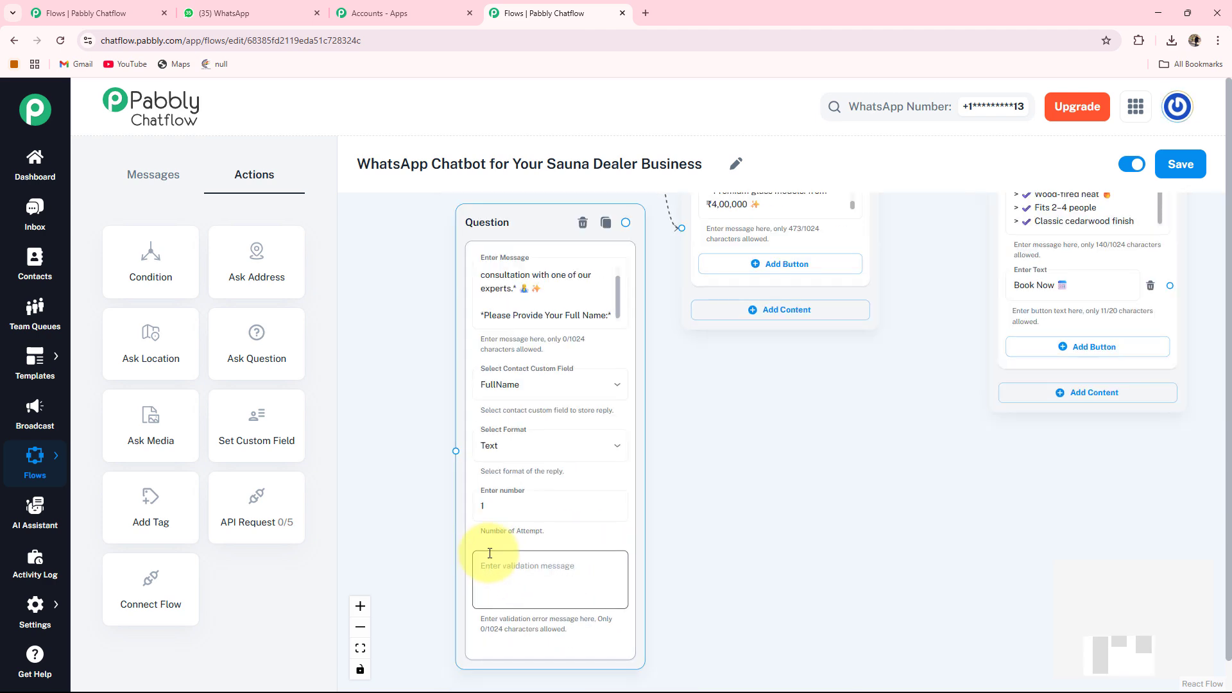
Connect the Book Consultation button to the full-name Question node.
drag(452, 360, 557, 464)
drag(506, 417, 426, 528)
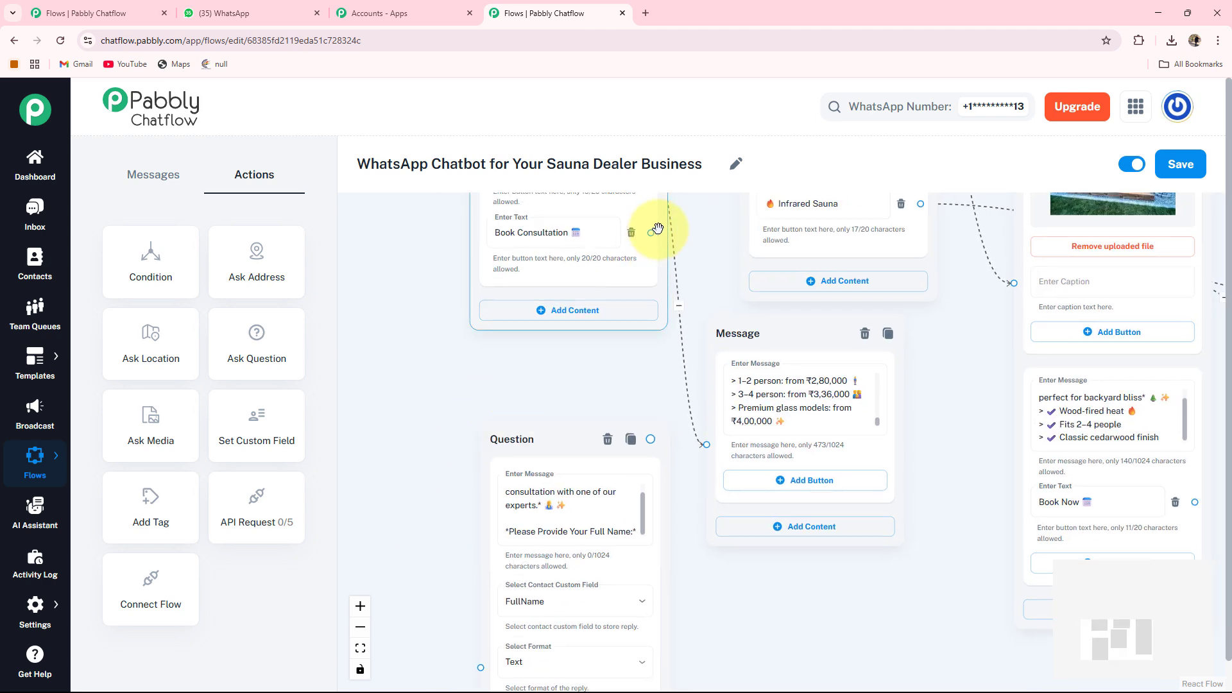
drag(650, 232, 700, 272)
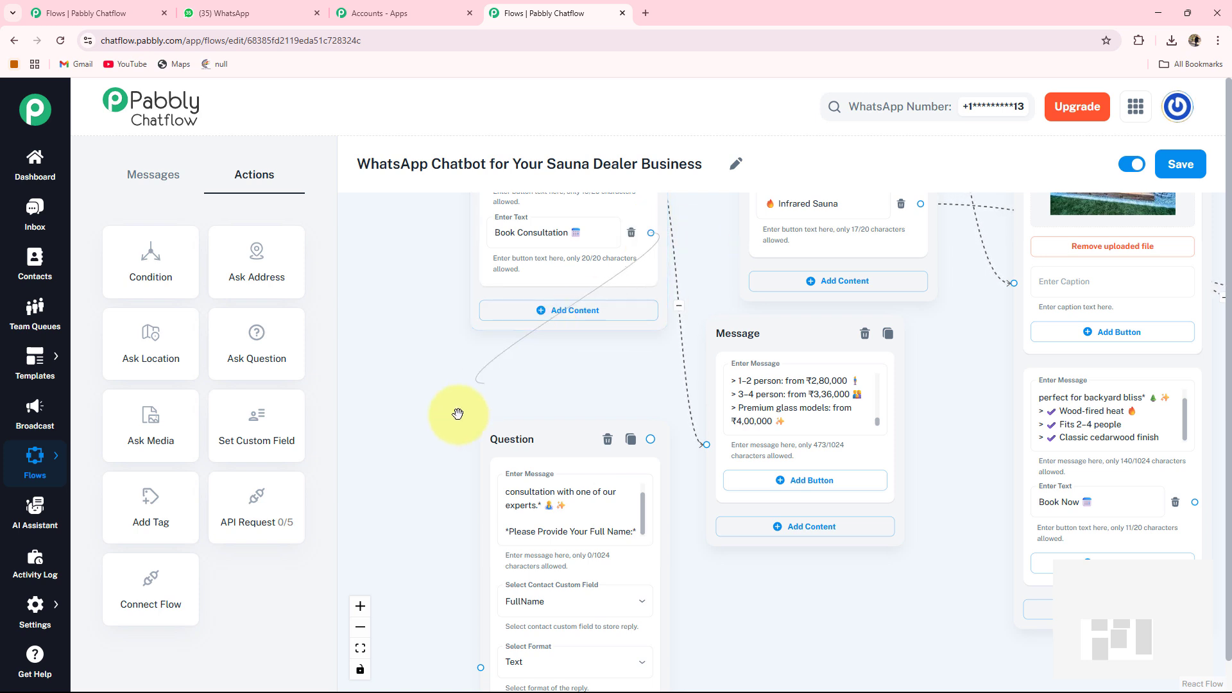
drag(457, 413, 480, 566)
Add another Ask Question node and paste the message '*Please Provide Preferred Date for Booking Consultation:*'.
drag(783, 575, 701, 475)
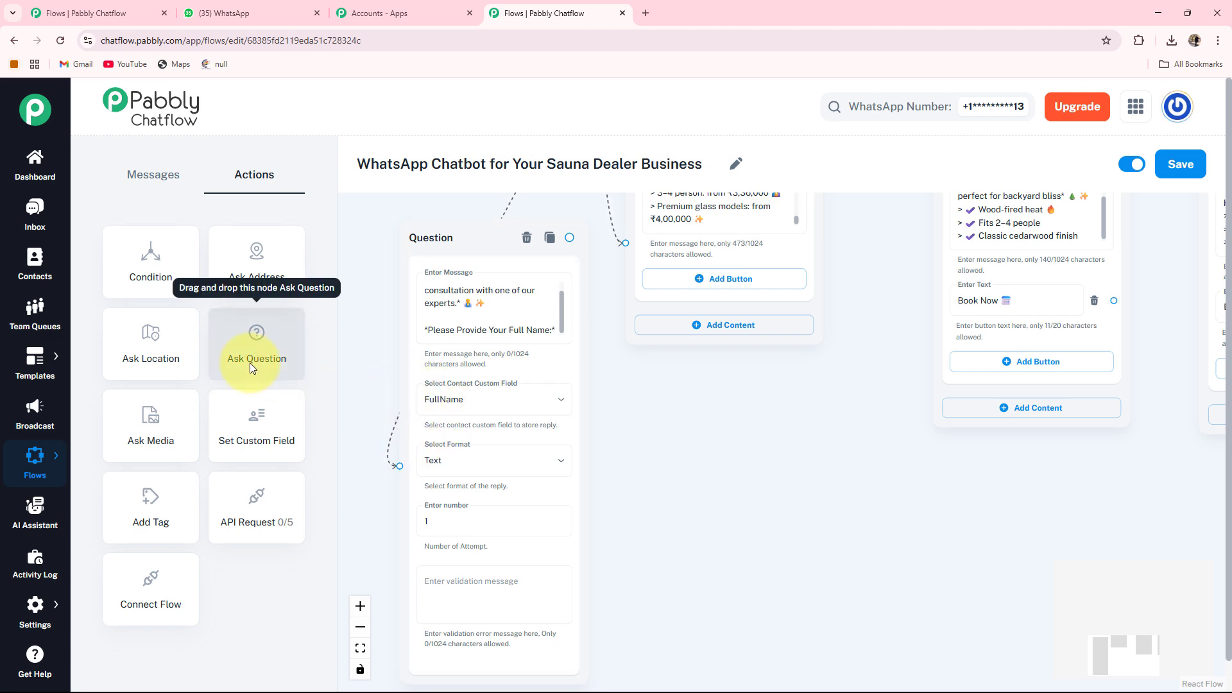
scroll(267, 351, down, 1)
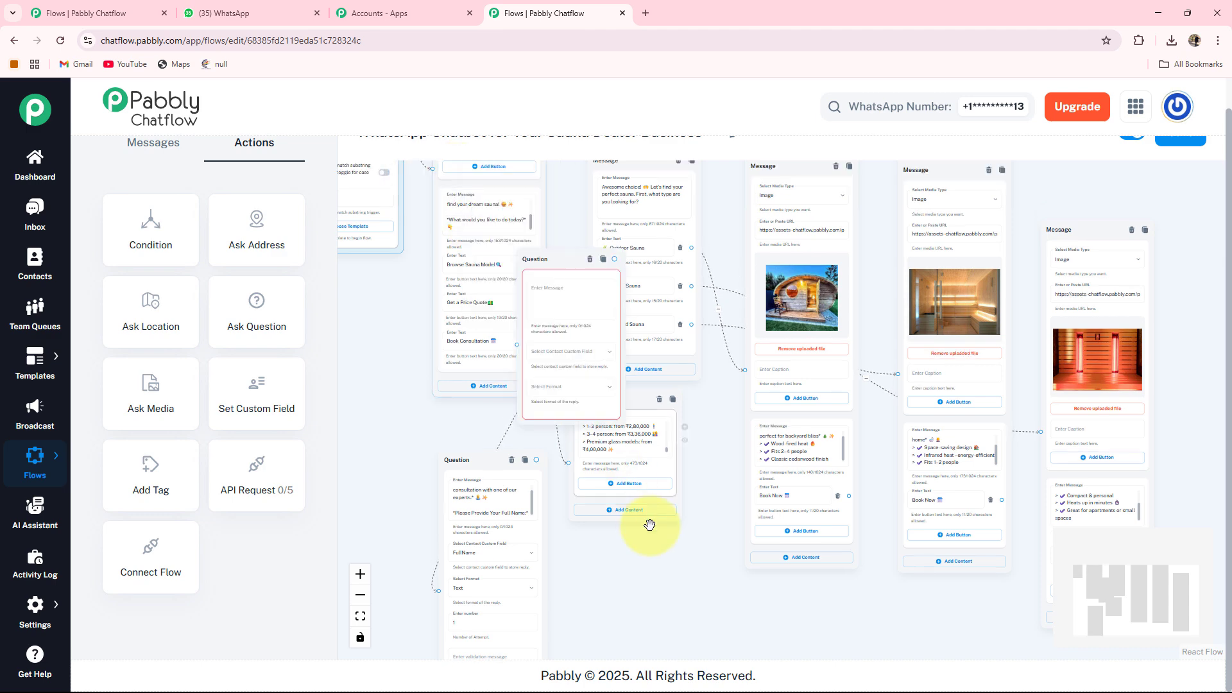
drag(650, 525, 668, 473)
scroll(668, 473, up, 4)
drag(706, 262, 741, 409)
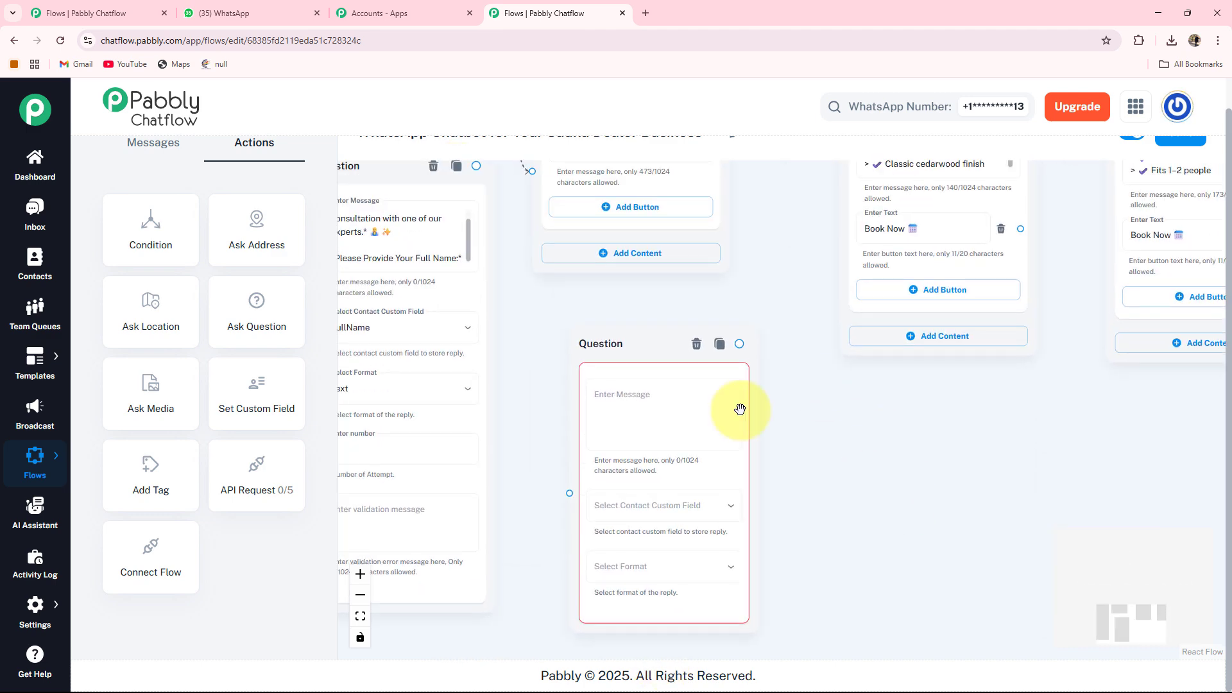
drag(639, 344, 603, 315)
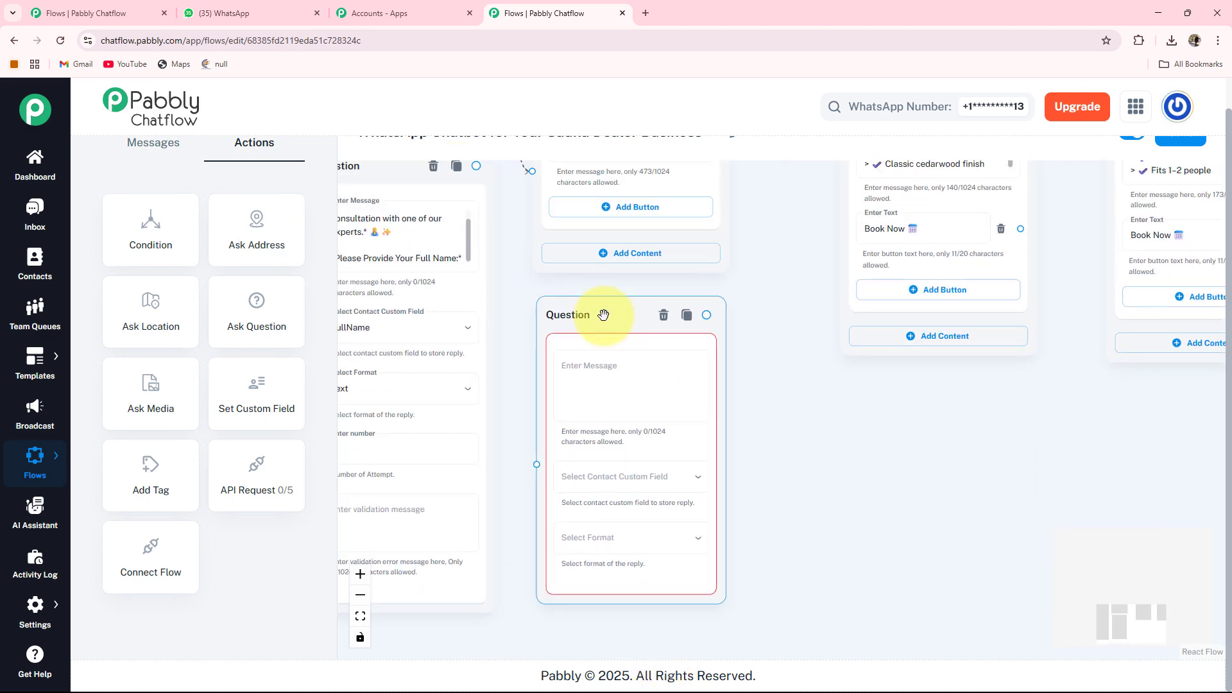
click(613, 376)
text(*Please Provide Preferred Date for Booking Consultation:*)
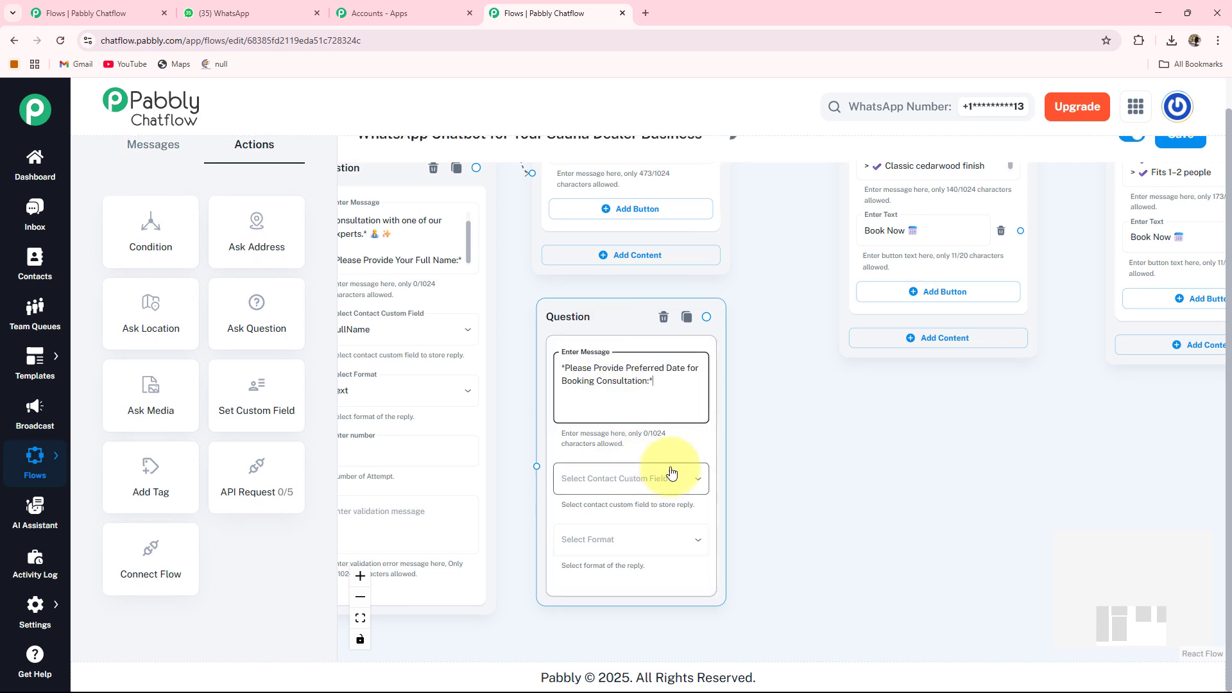
Store the date question's reply in the Date contact custom field with Date format.
scroll(774, 499, up, 1)
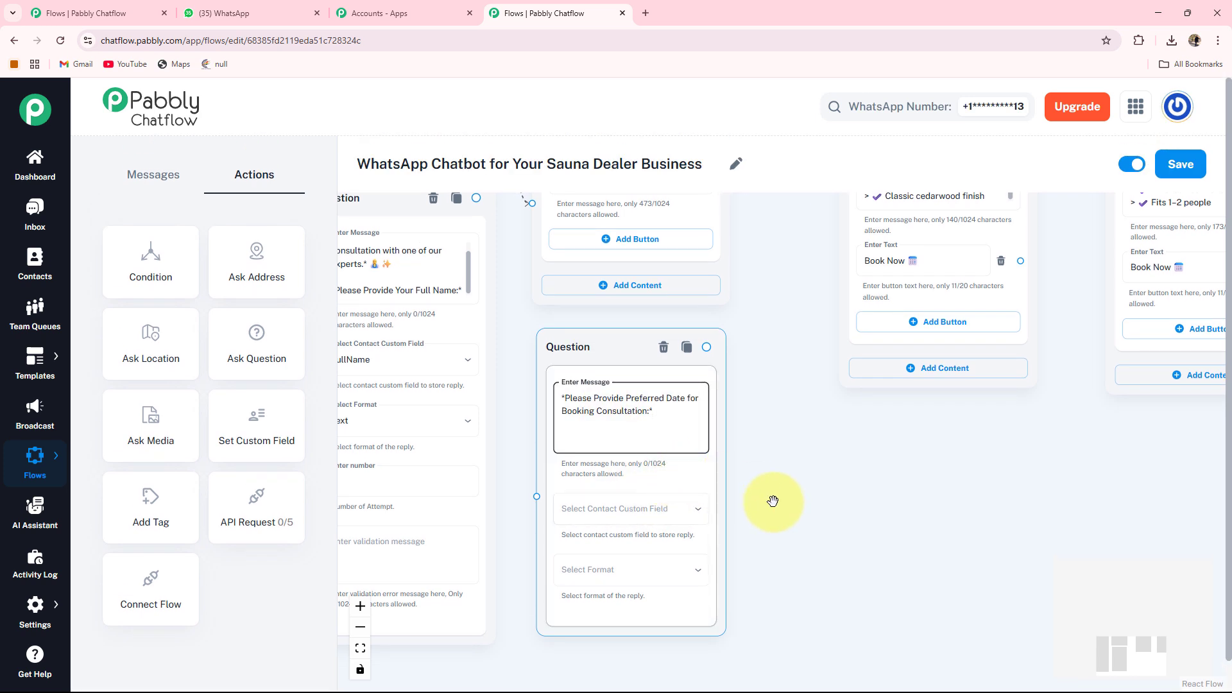
click(628, 514)
click(511, 571)
drag(514, 569, 531, 437)
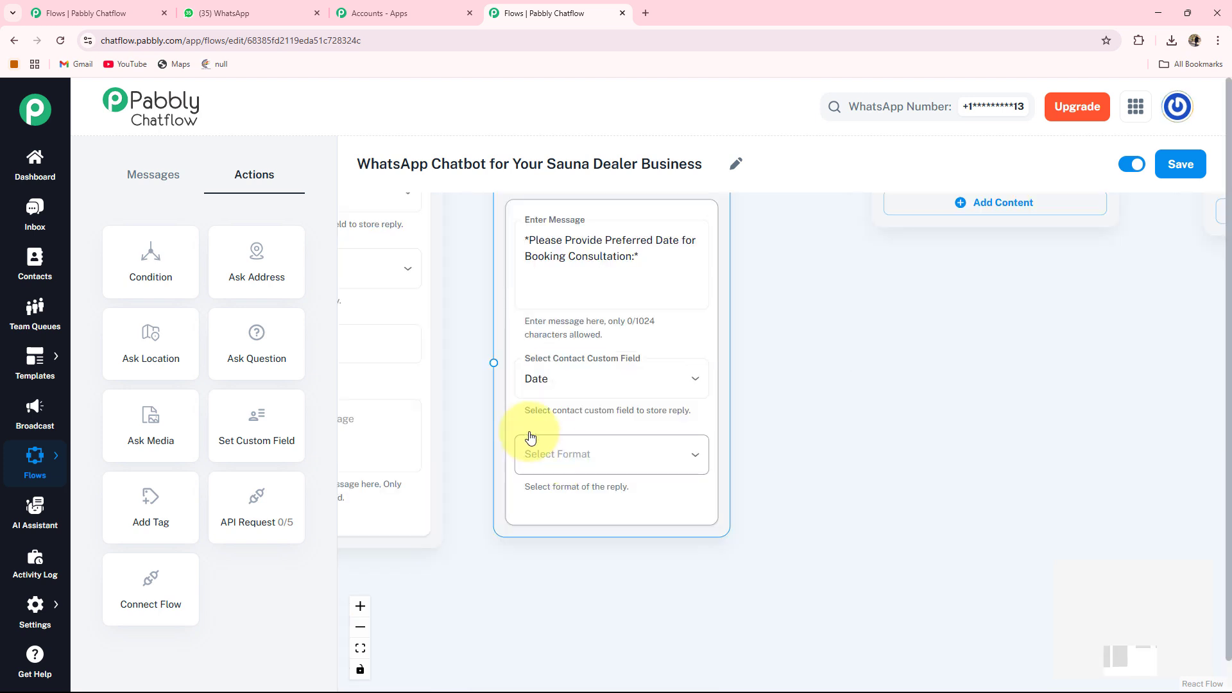
click(584, 461)
click(550, 581)
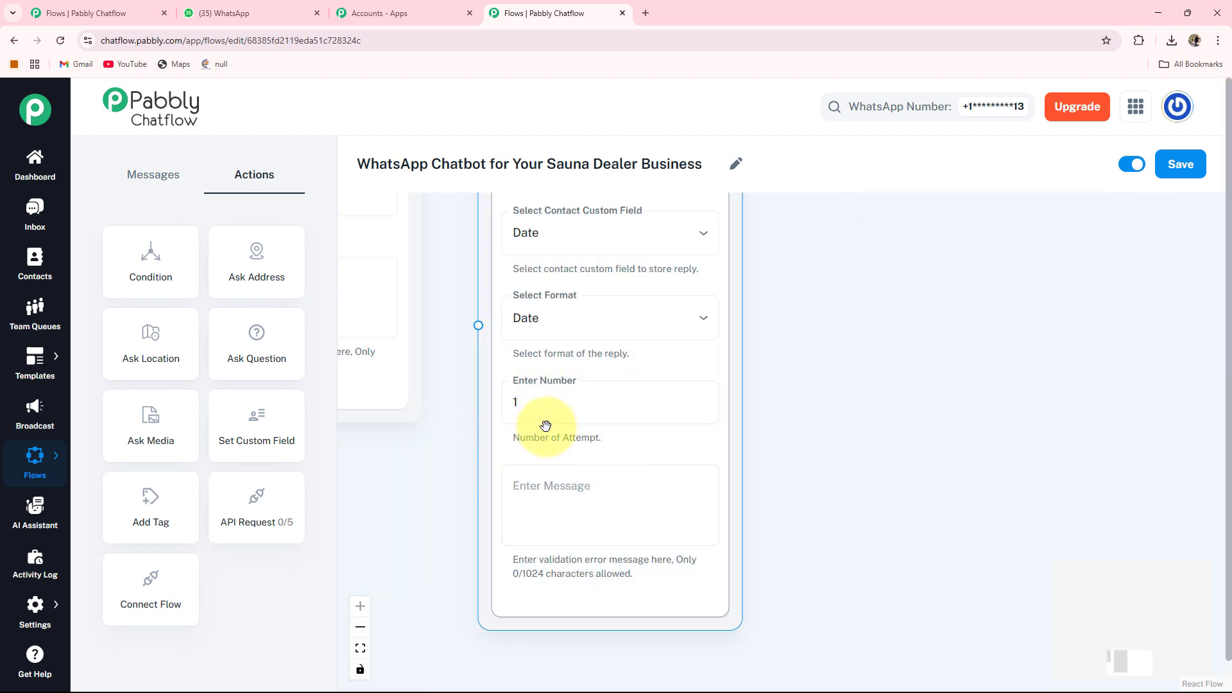
click(564, 500)
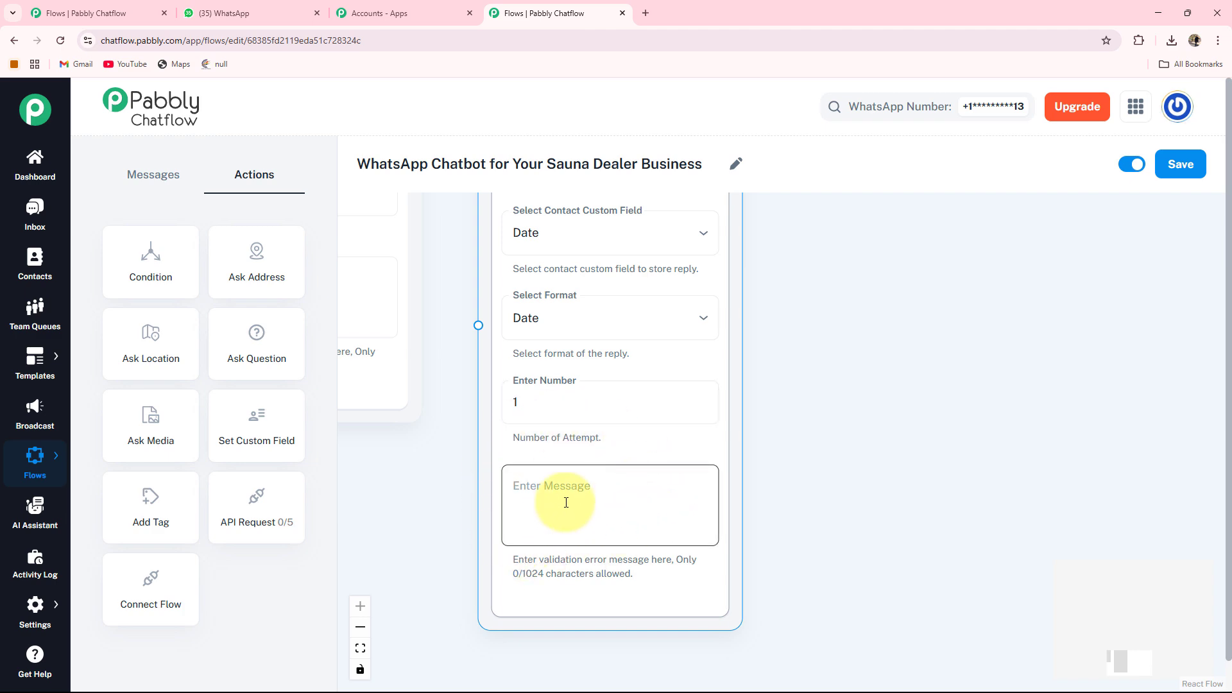
Connect the full-name Question node to the preferred-date Question node.
scroll(572, 496, down, 2)
drag(489, 350, 509, 502)
click(470, 218)
drag(472, 214, 531, 570)
drag(507, 387, 631, 375)
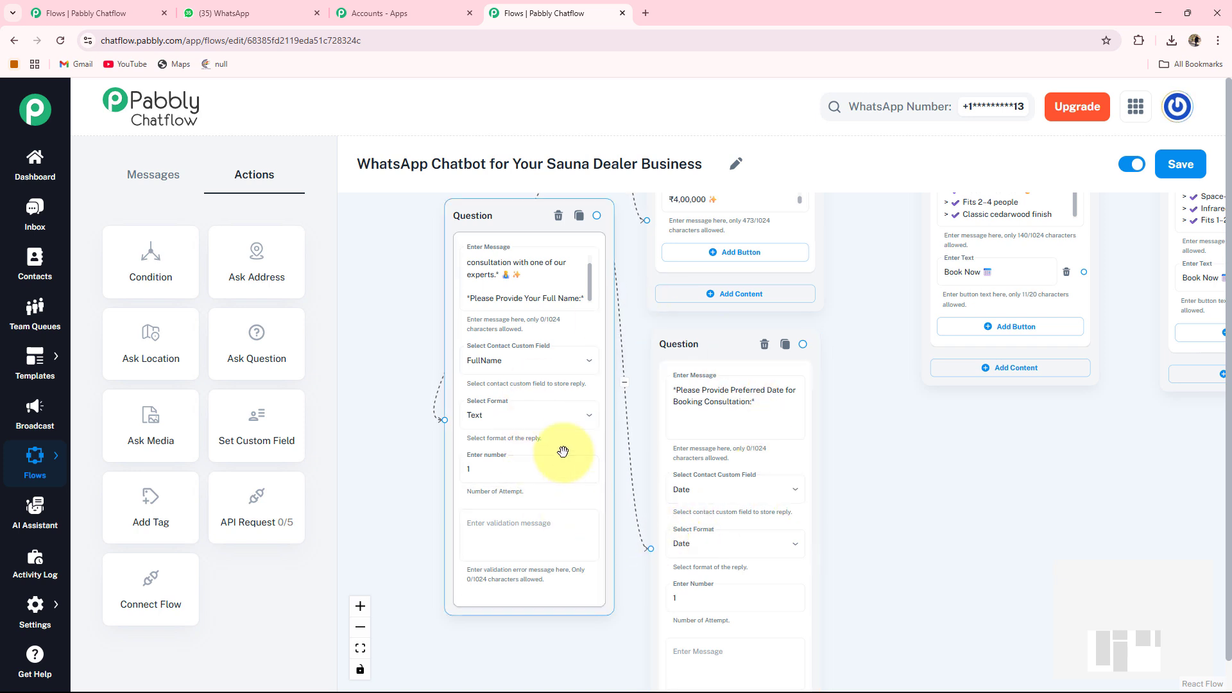
drag(562, 447, 514, 367)
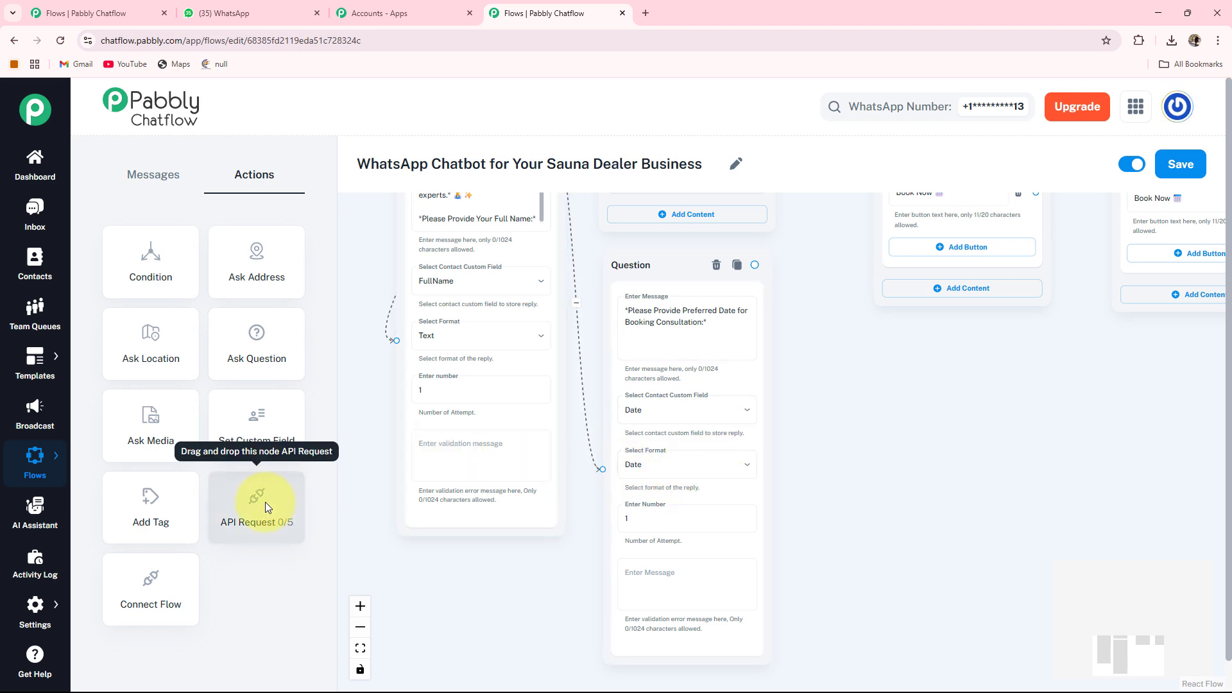
Add an API Request node after the date question and open its request settings.
drag(265, 496, 476, 584)
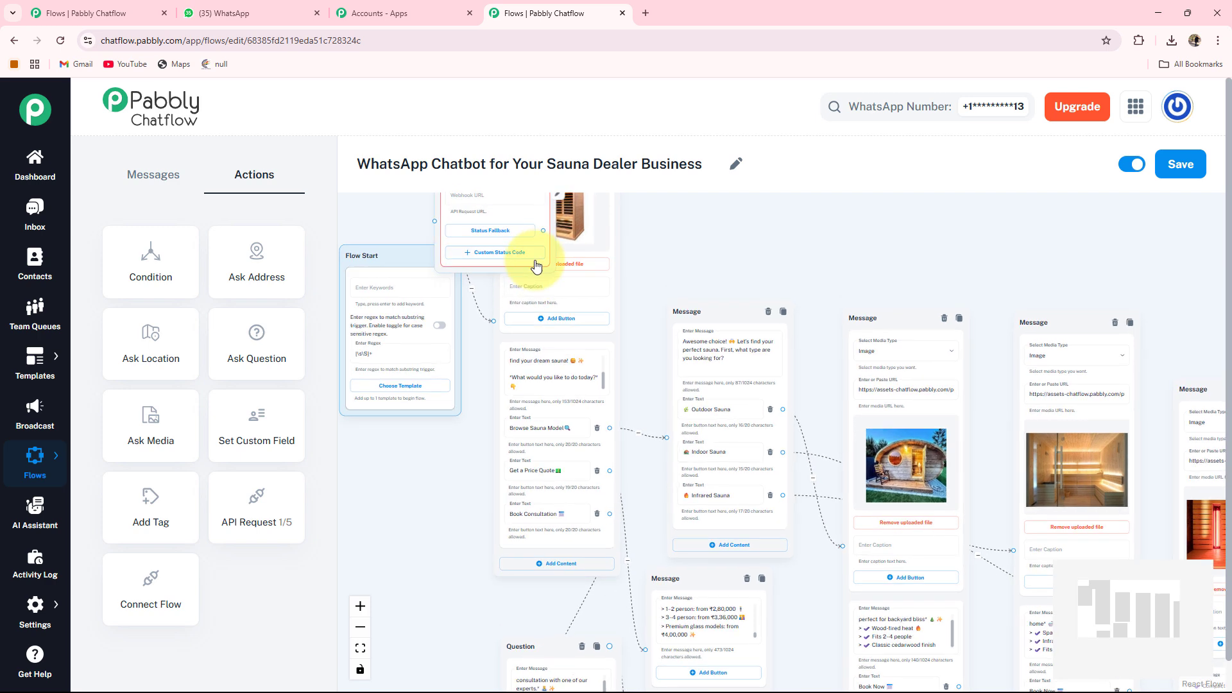
drag(546, 390, 913, 522)
drag(995, 479, 696, 471)
scroll(548, 473, up, 5)
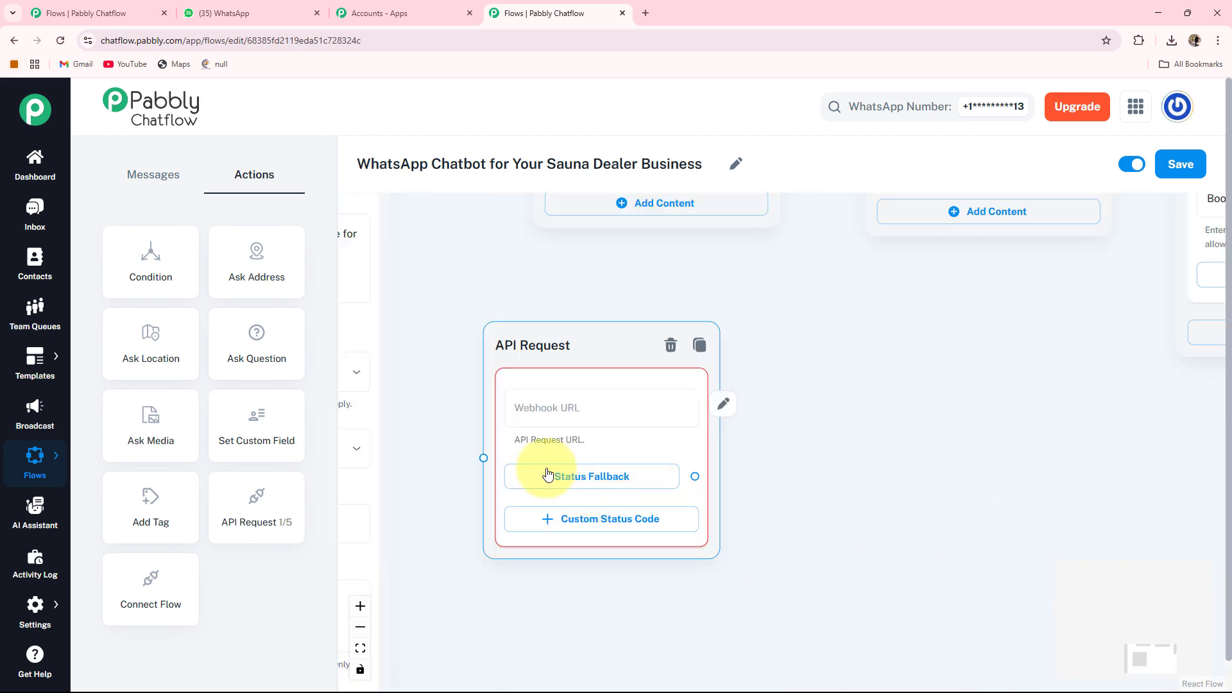
click(542, 422)
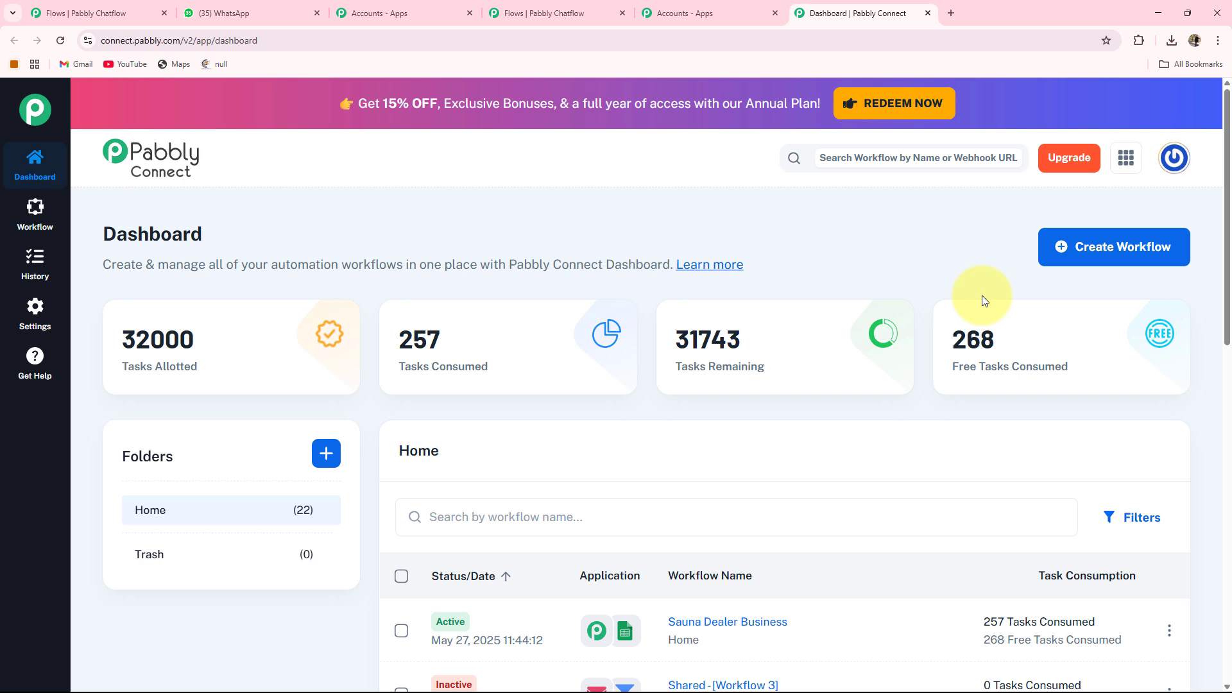
Copy the trigger webhook URL from the Sauna Dealer Business workflow in Pabbly Connect.
scroll(687, 340, down, 1)
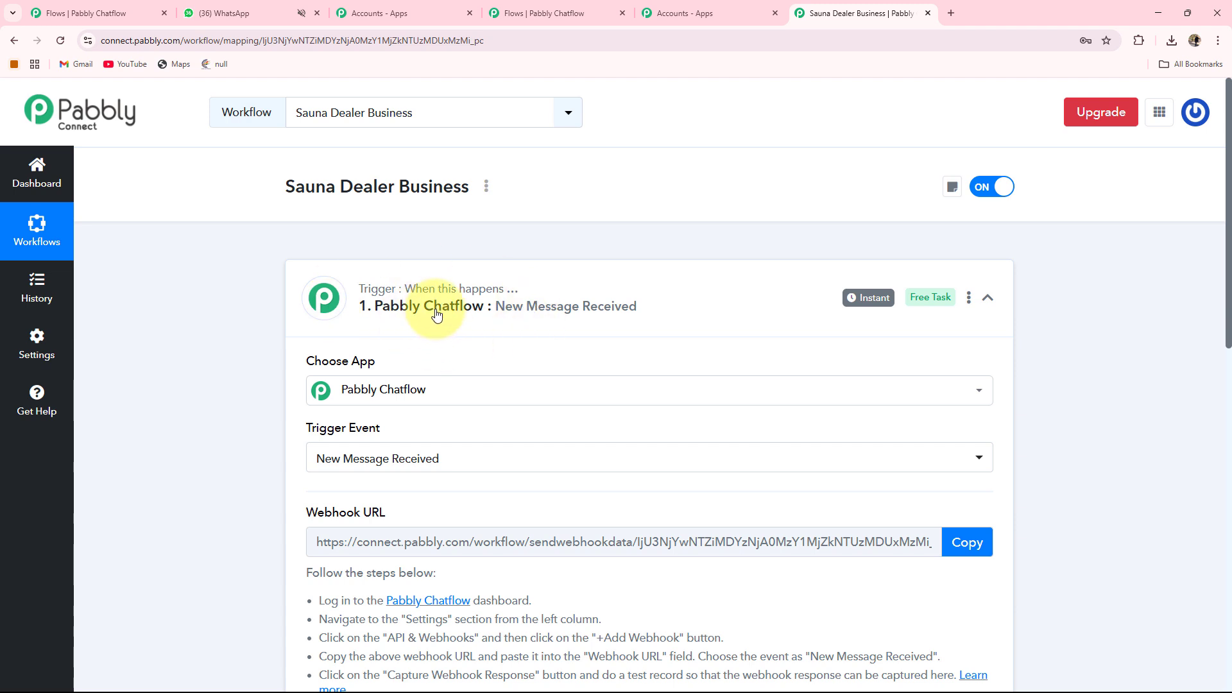
scroll(250, 340, down, 1)
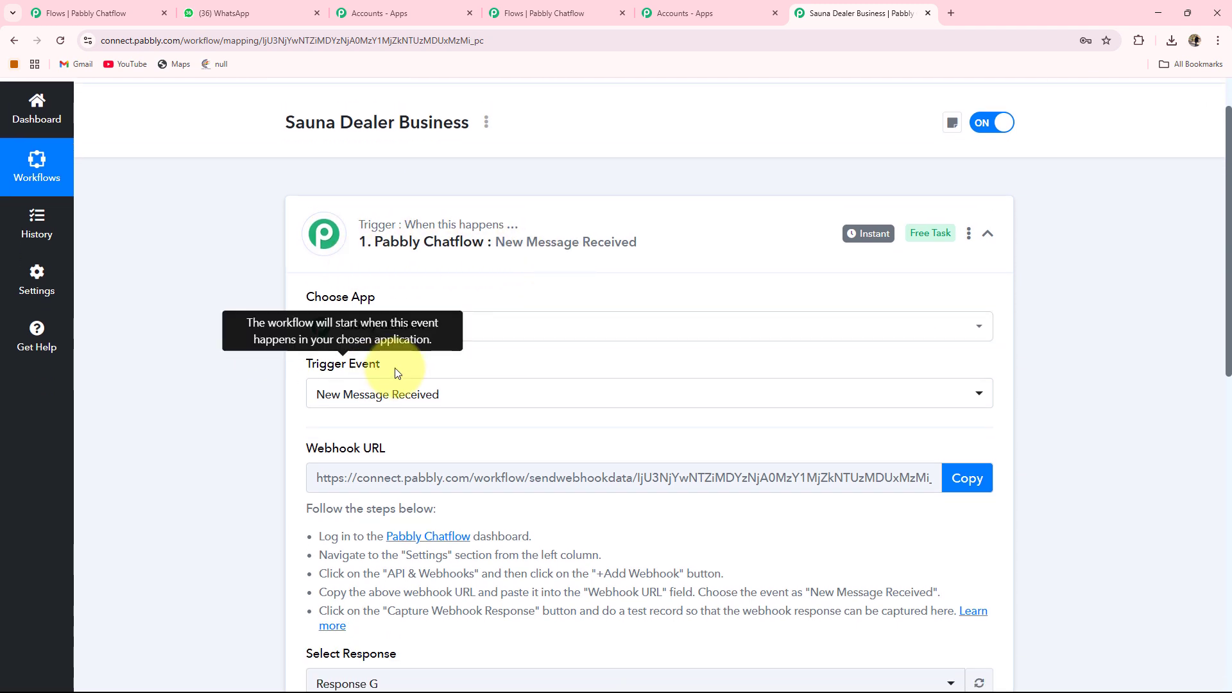
scroll(494, 427, down, 1)
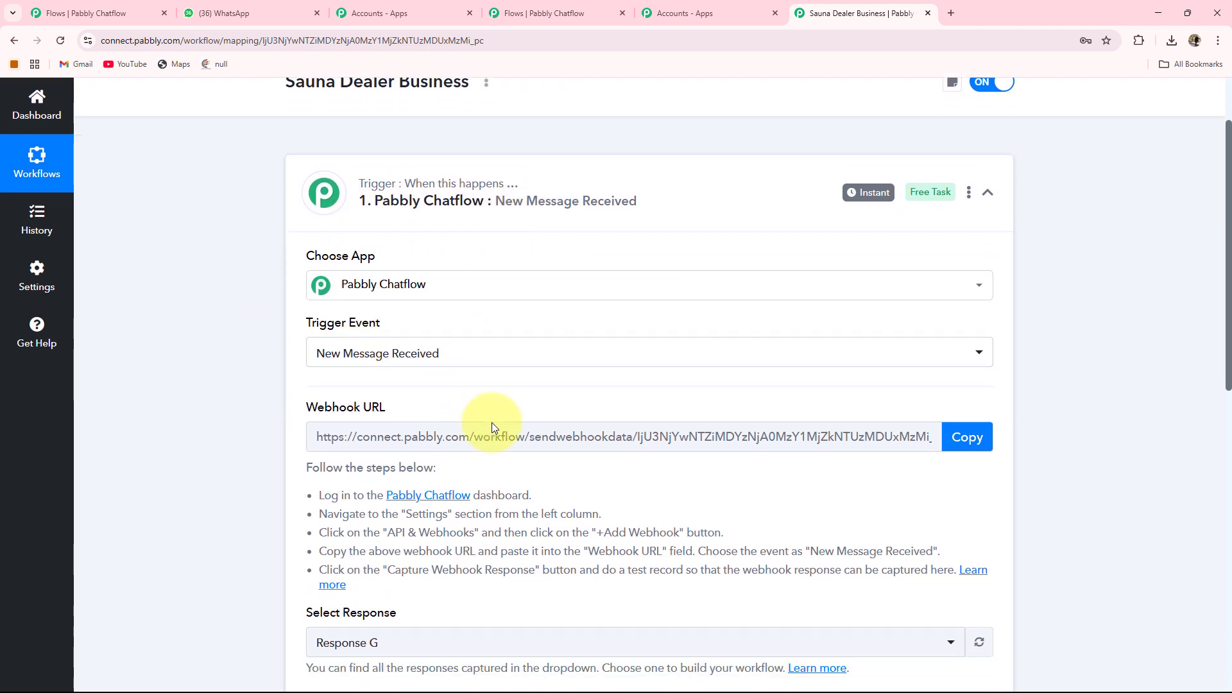
click(492, 422)
click(970, 413)
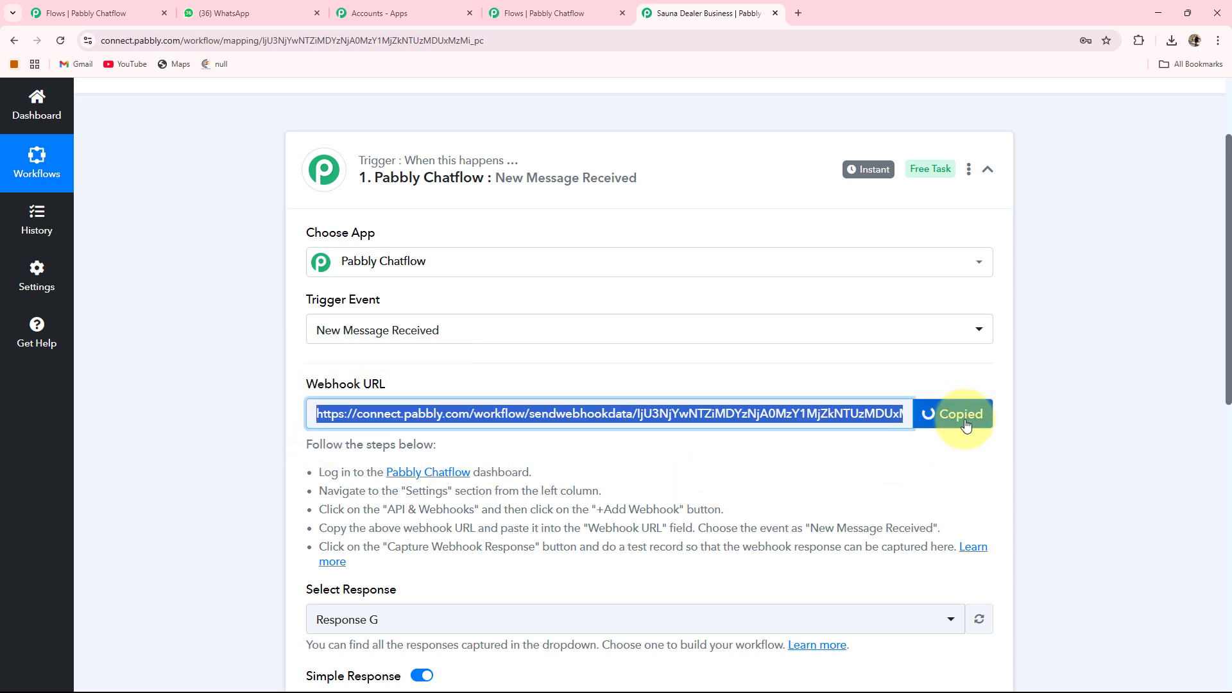
Paste the webhook URL into the API request and set the method to POST.
click(555, 13)
key(ctrl+v)
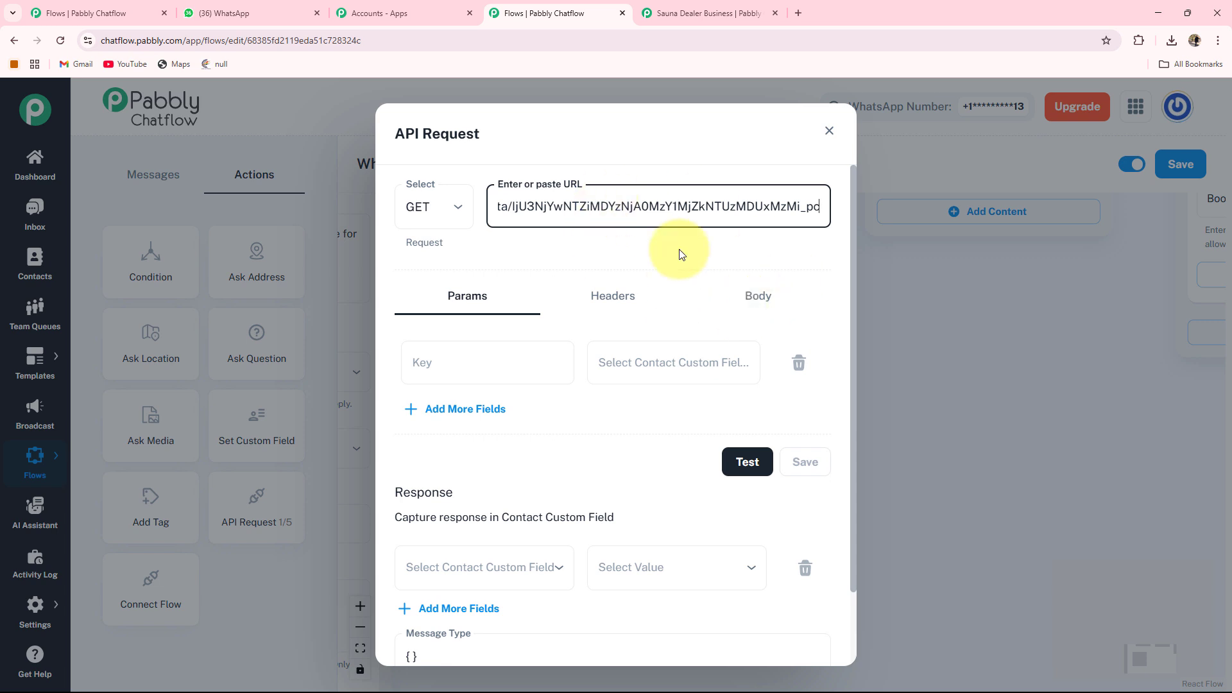
click(450, 206)
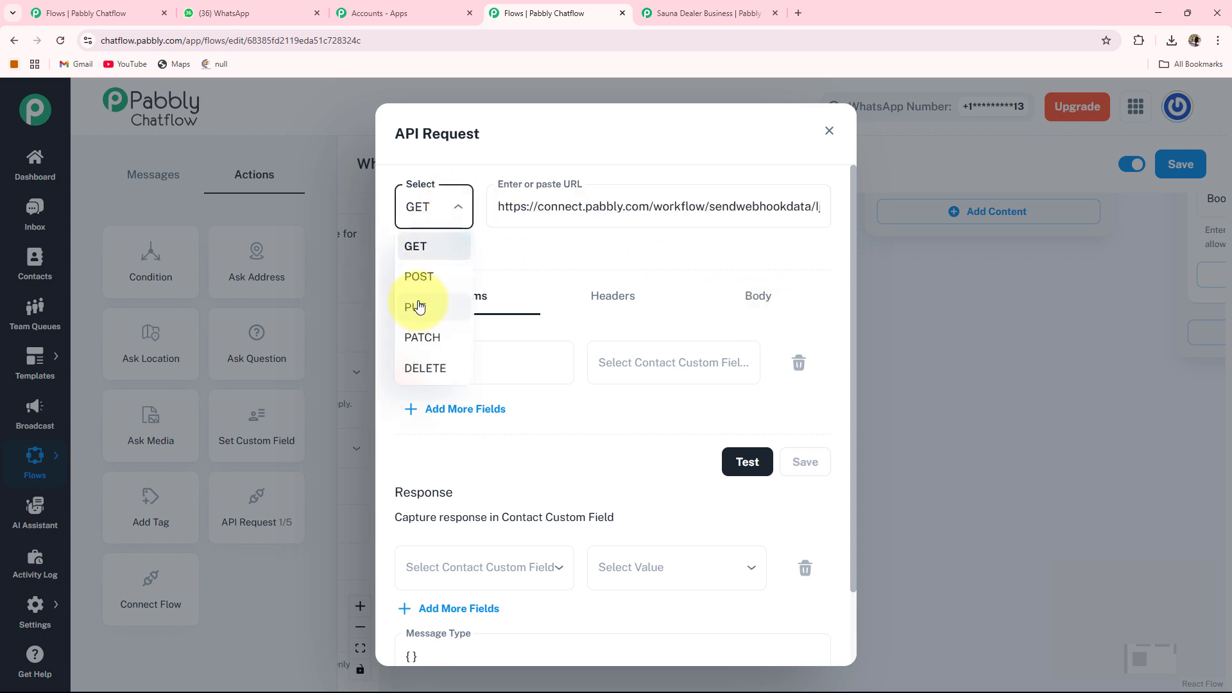
click(418, 276)
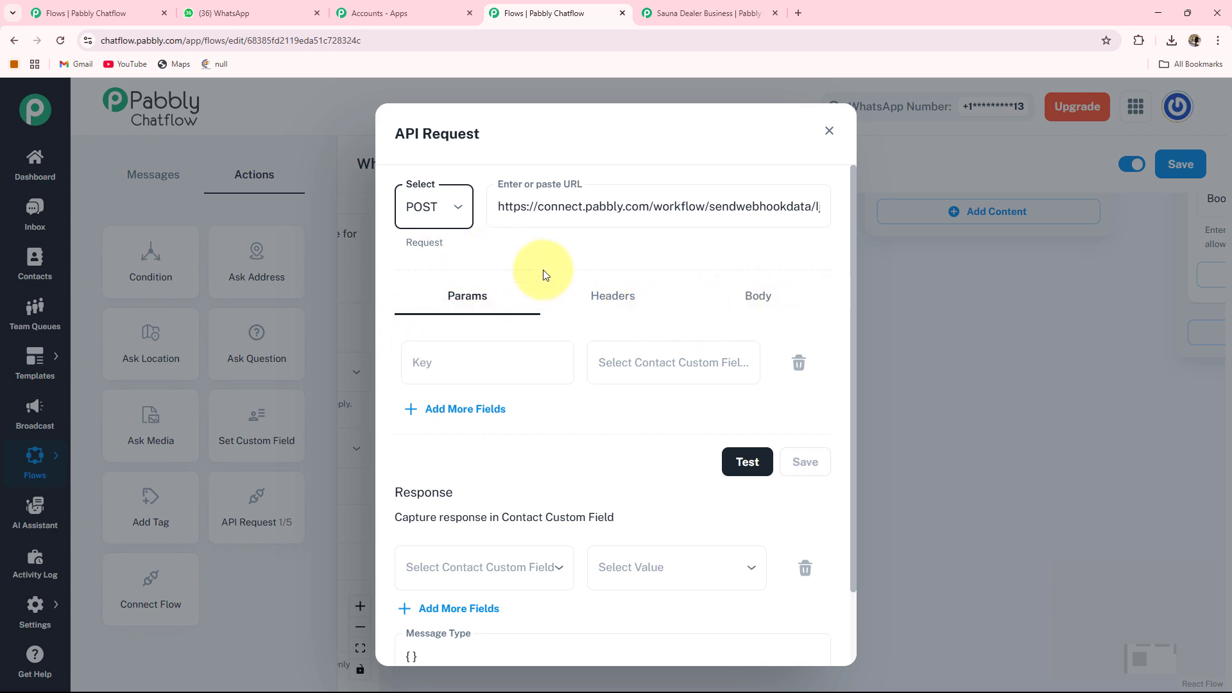
Add a request parameter with key FullName mapped to the $FullName field, and add another parameter row.
click(685, 361)
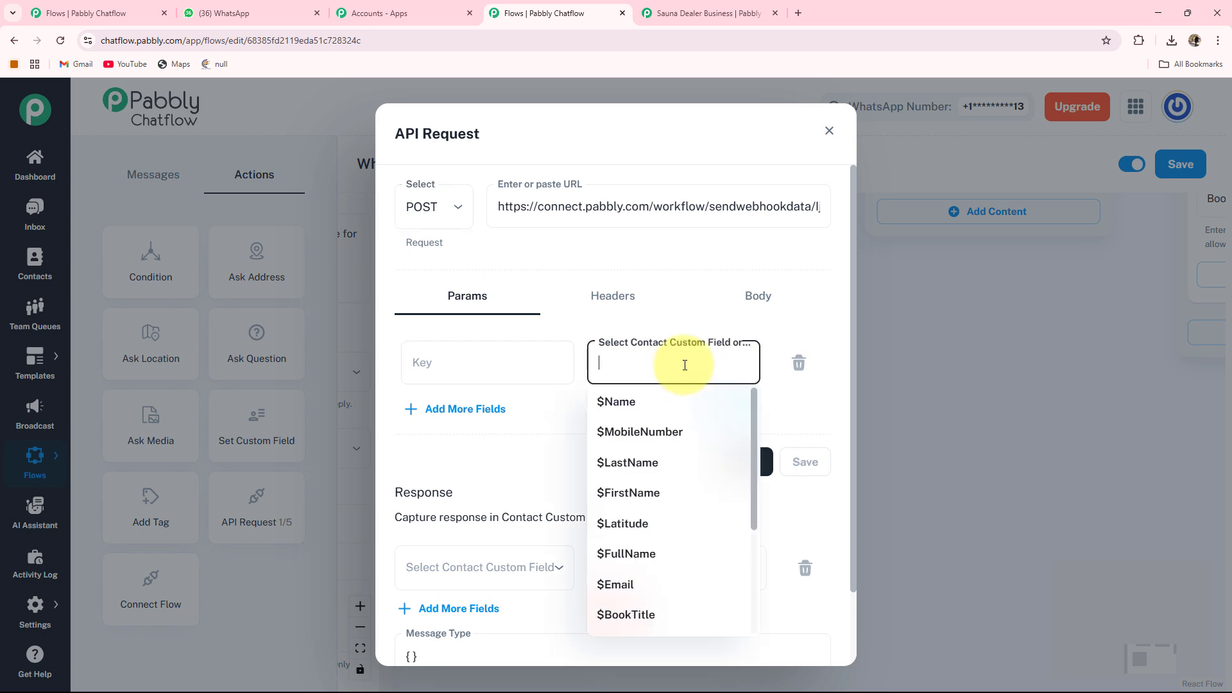
click(654, 553)
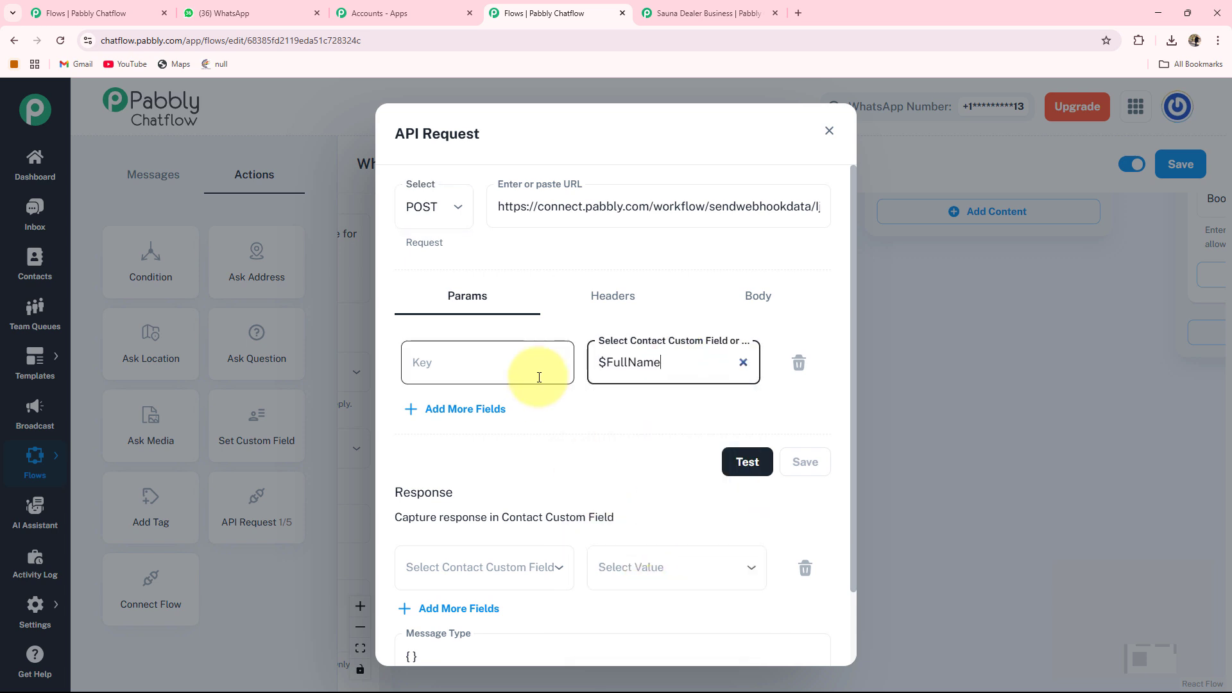
click(411, 364)
text(FullName)
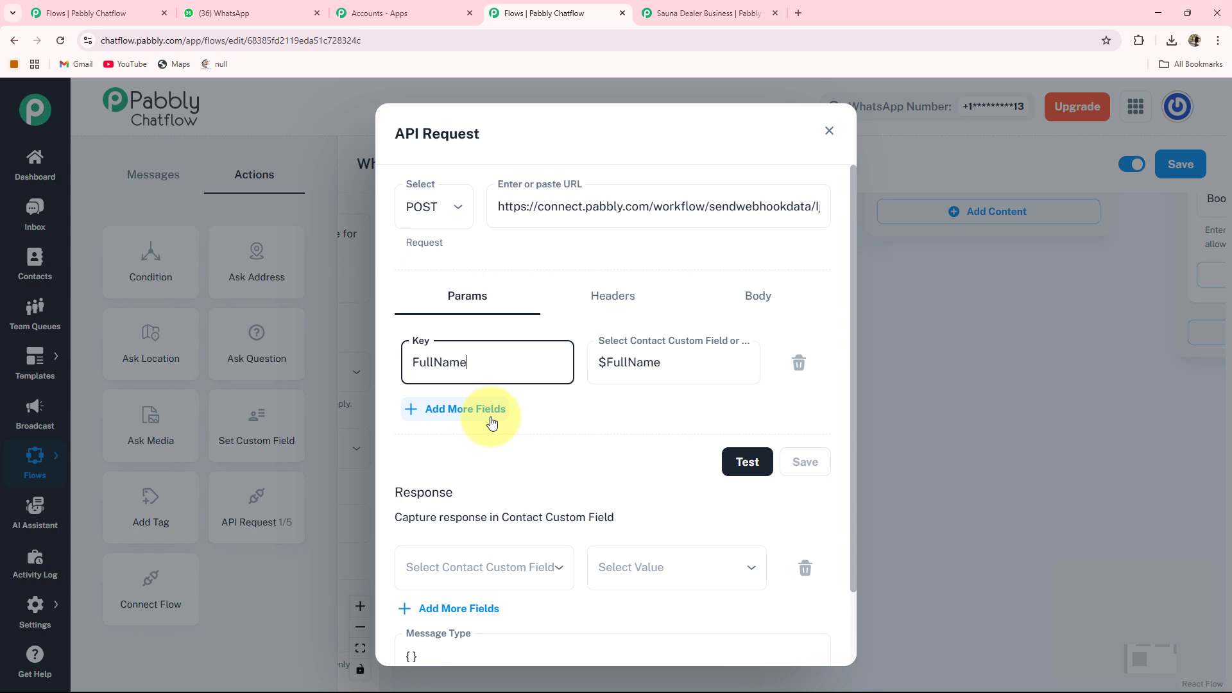
click(450, 407)
Map the second parameter to the $Date field with key Date.
click(705, 431)
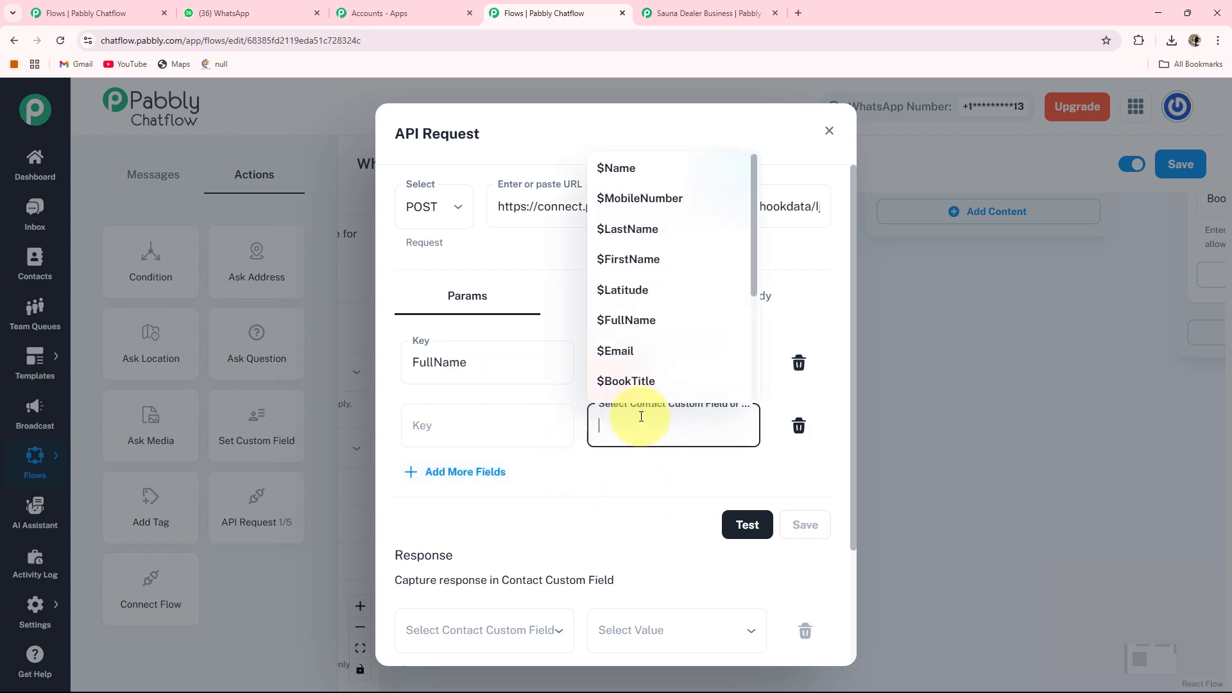
scroll(619, 338, down, 2)
click(613, 344)
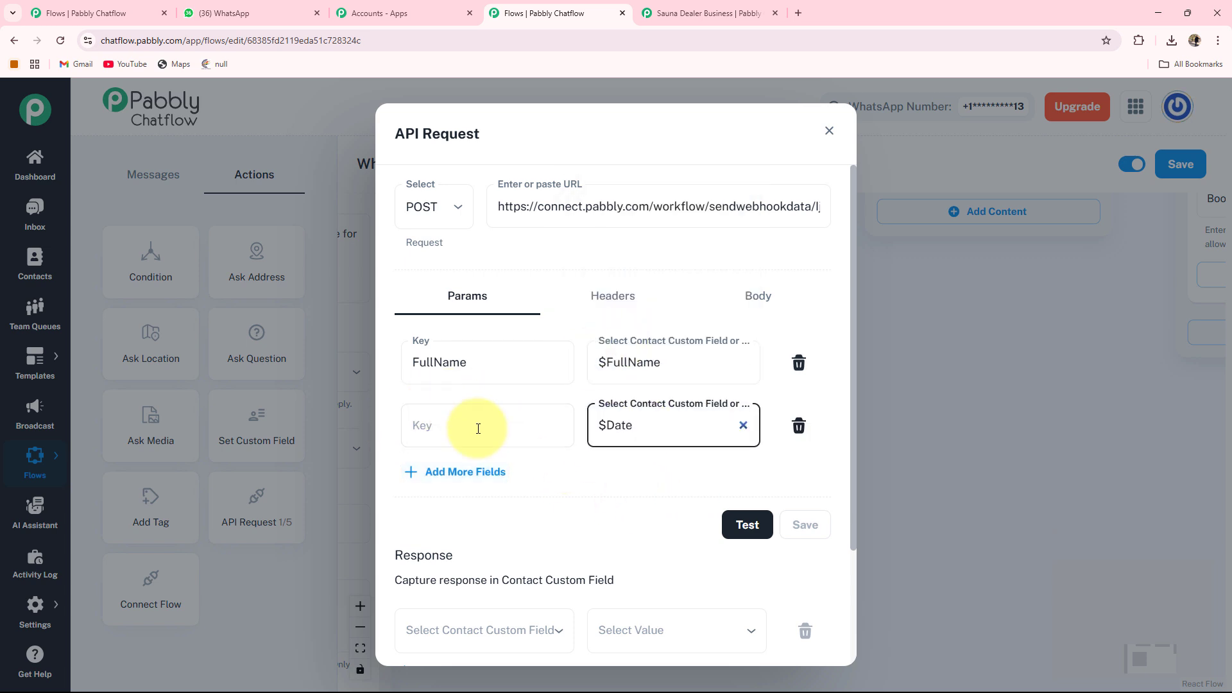
click(434, 430)
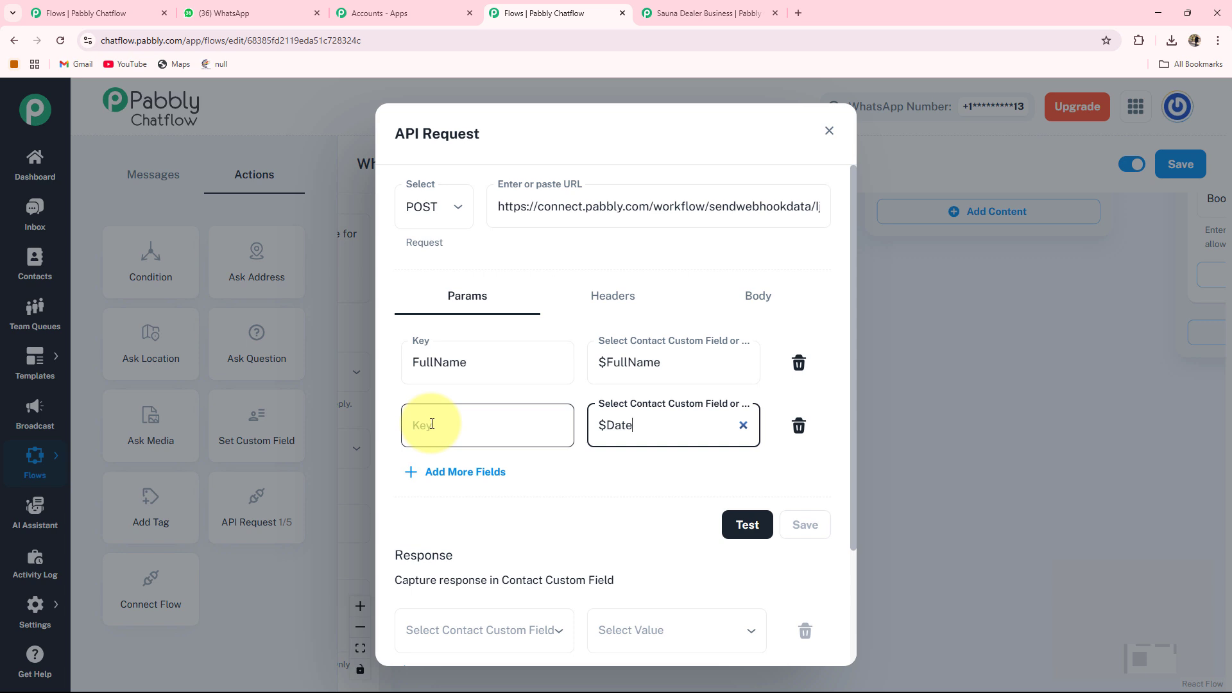
text(Date)
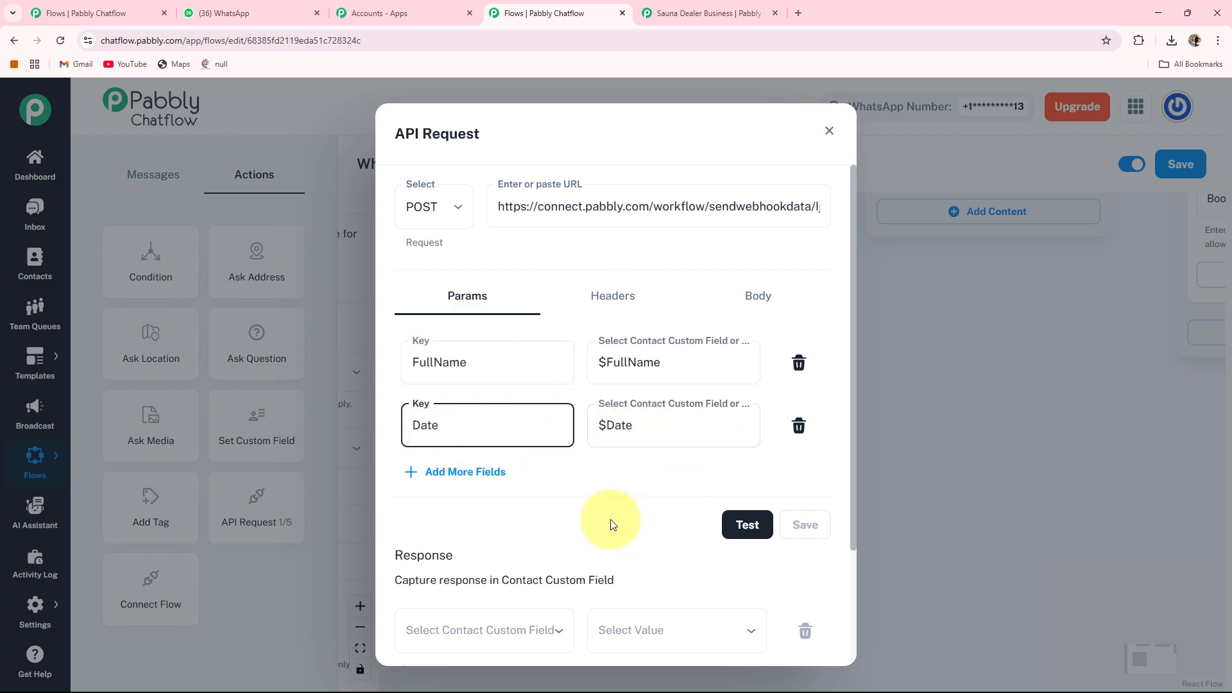
Send a test API request and check the captured response in the Pabbly Connect workflow.
click(749, 528)
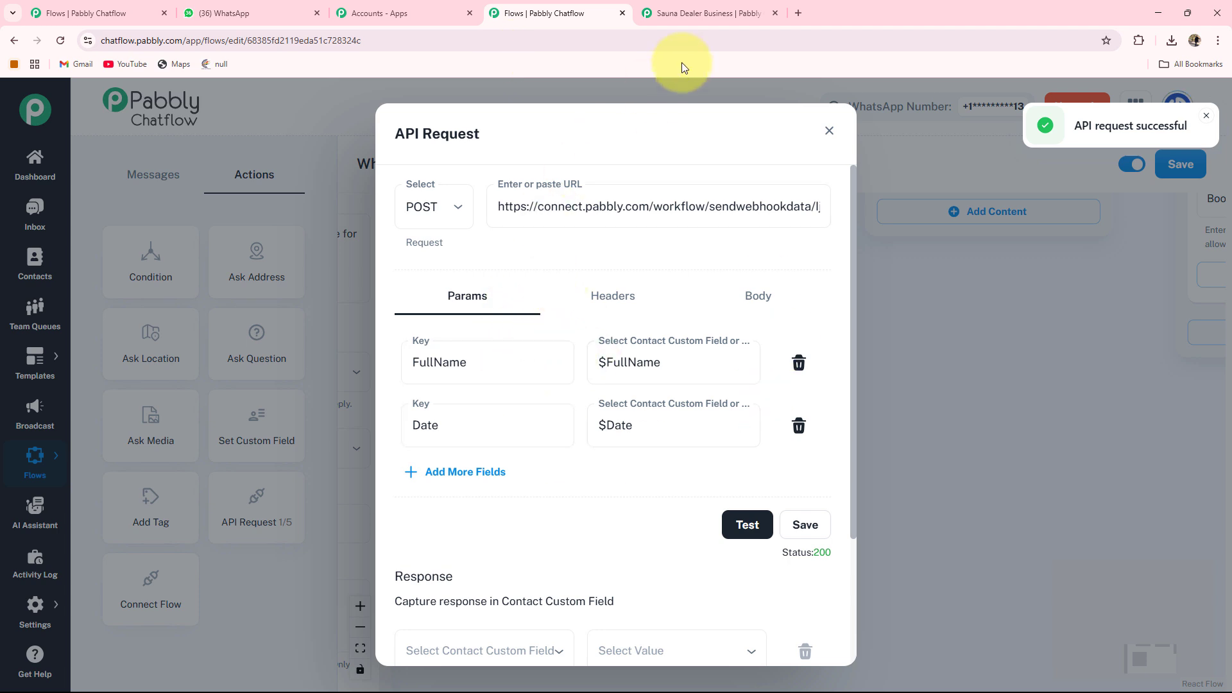
click(702, 13)
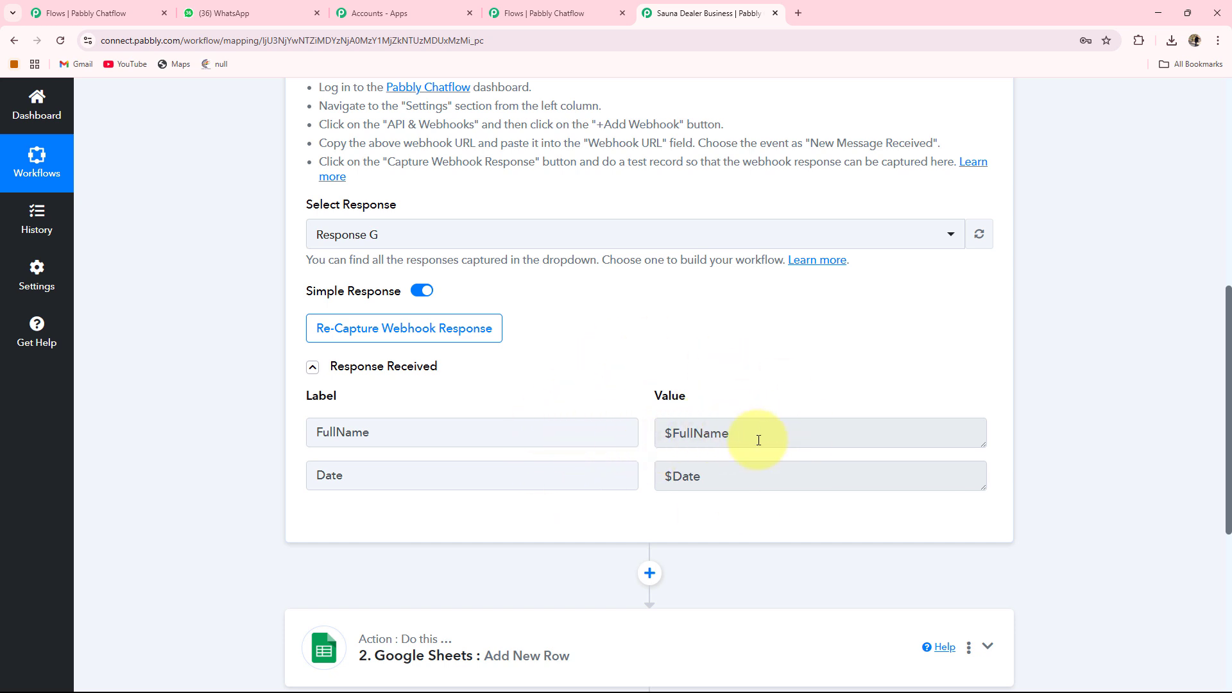
click(554, 13)
key(ctrl+Tab)
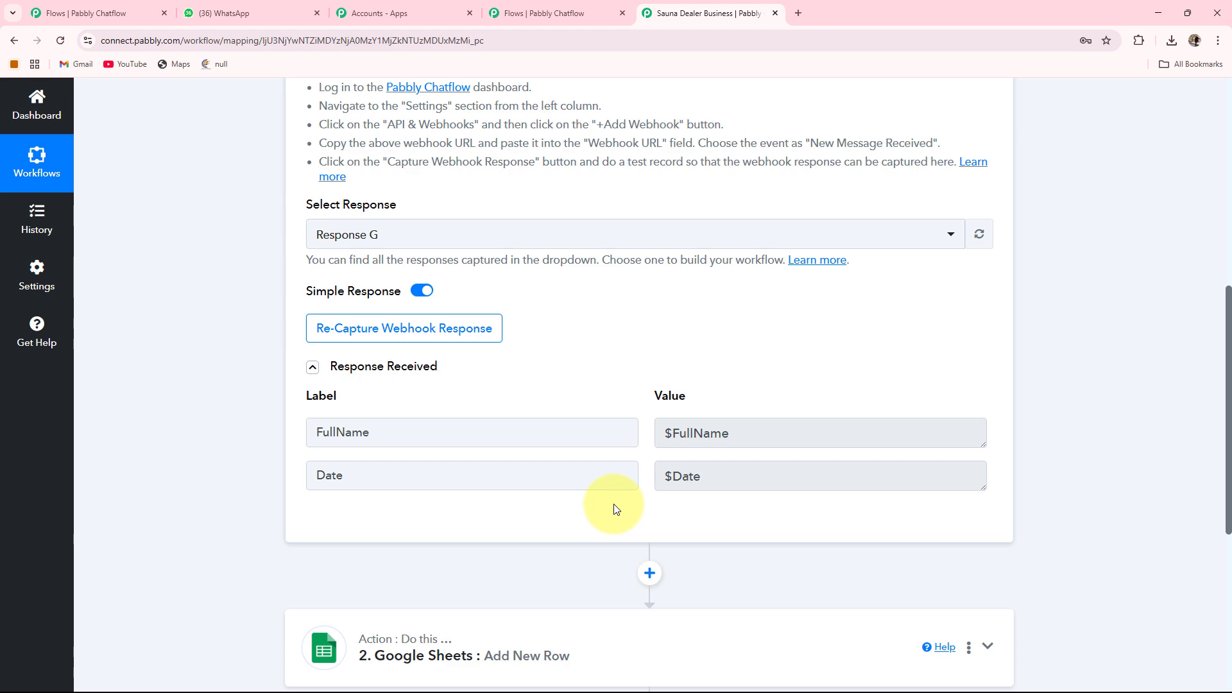
Review the Google Sheets Add New Row action's Full Name and Booking Date mappings and save the action.
scroll(614, 509, down, 4)
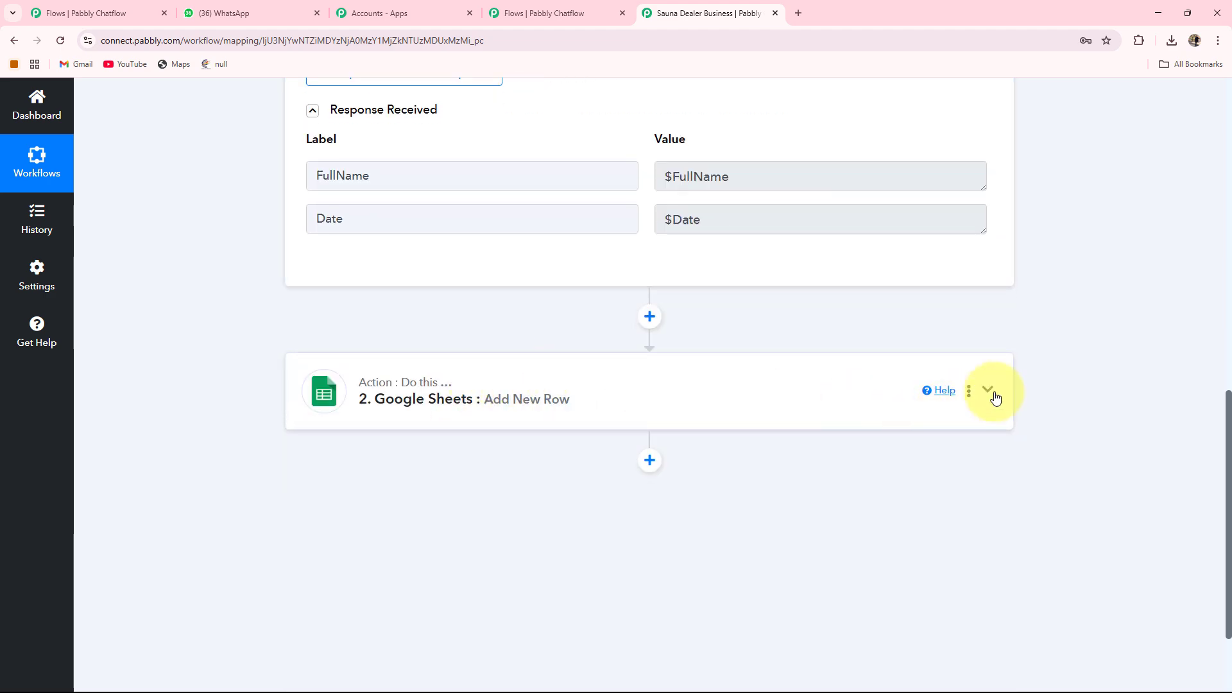
click(988, 390)
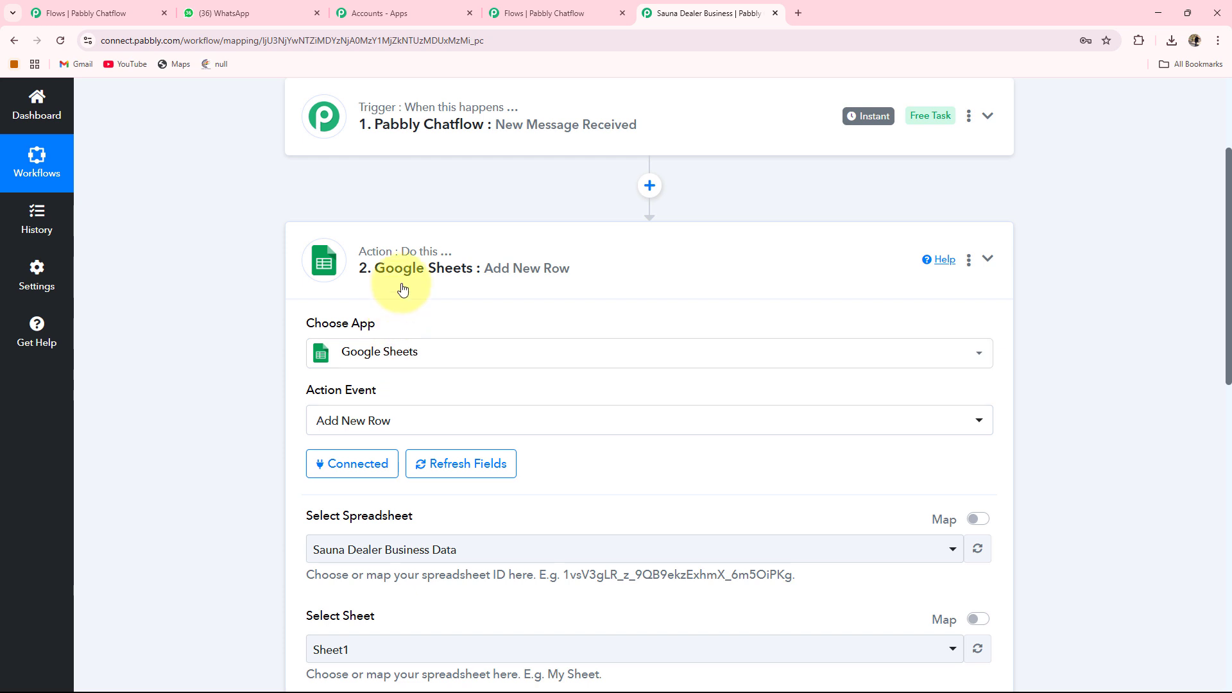
scroll(391, 290, down, 2)
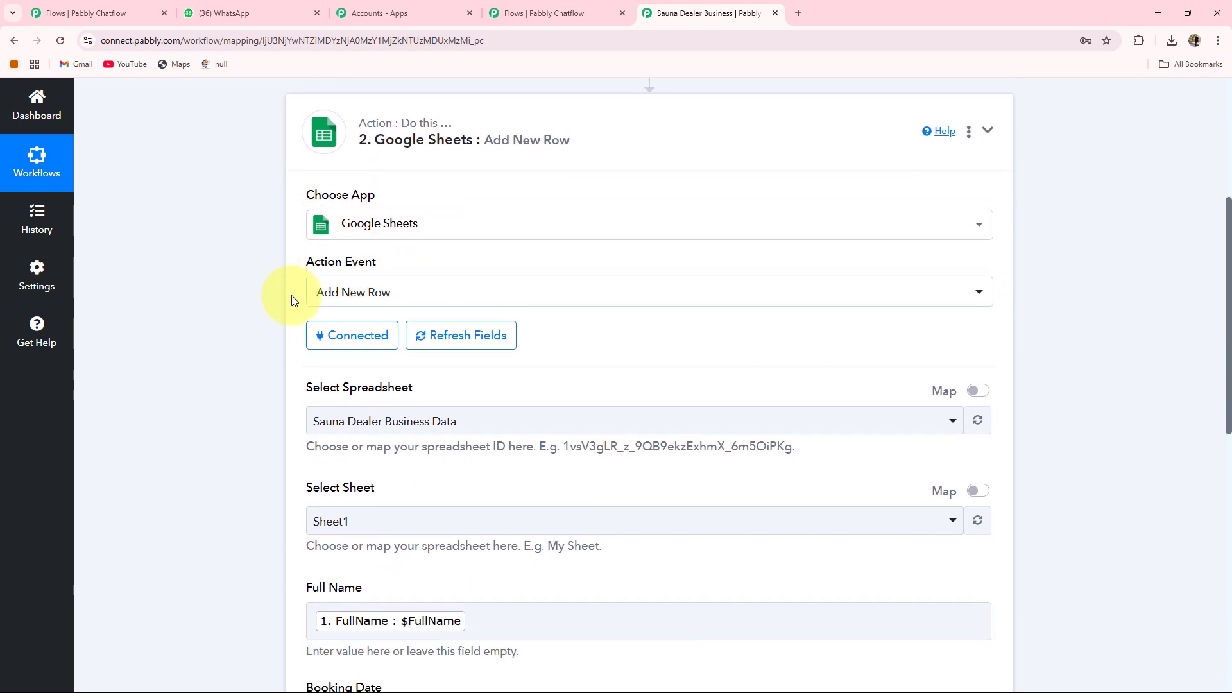
scroll(346, 342, down, 1)
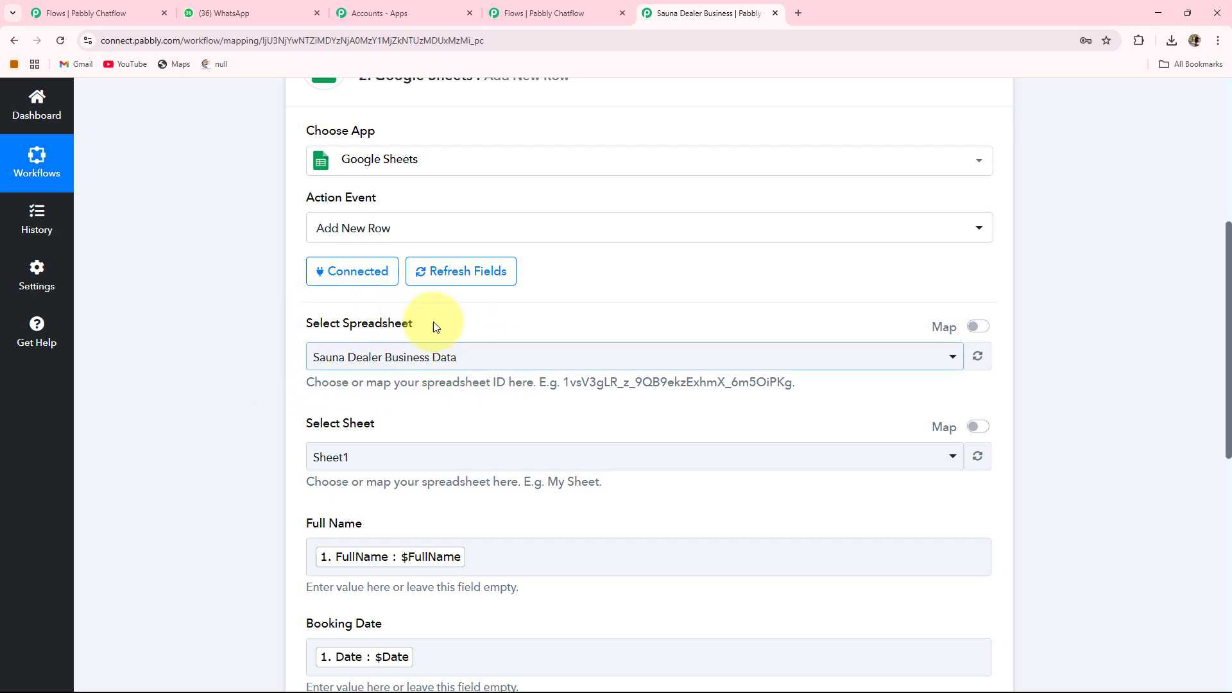
scroll(517, 369, down, 2)
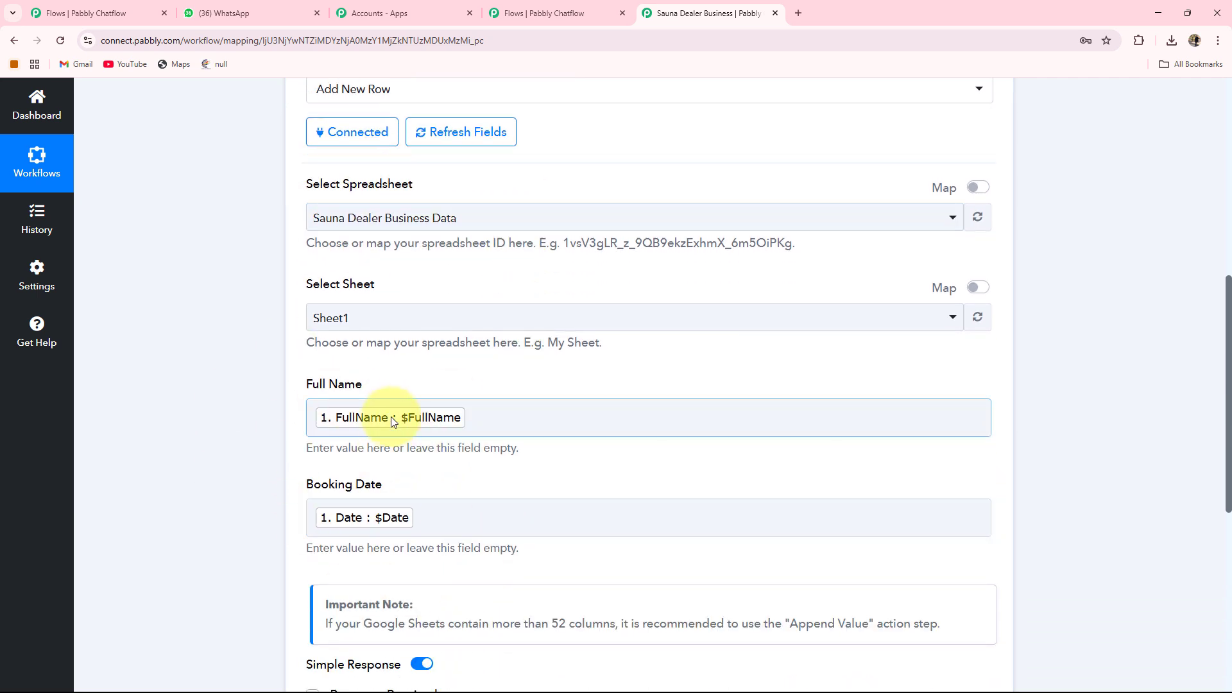
scroll(656, 441, up, 8)
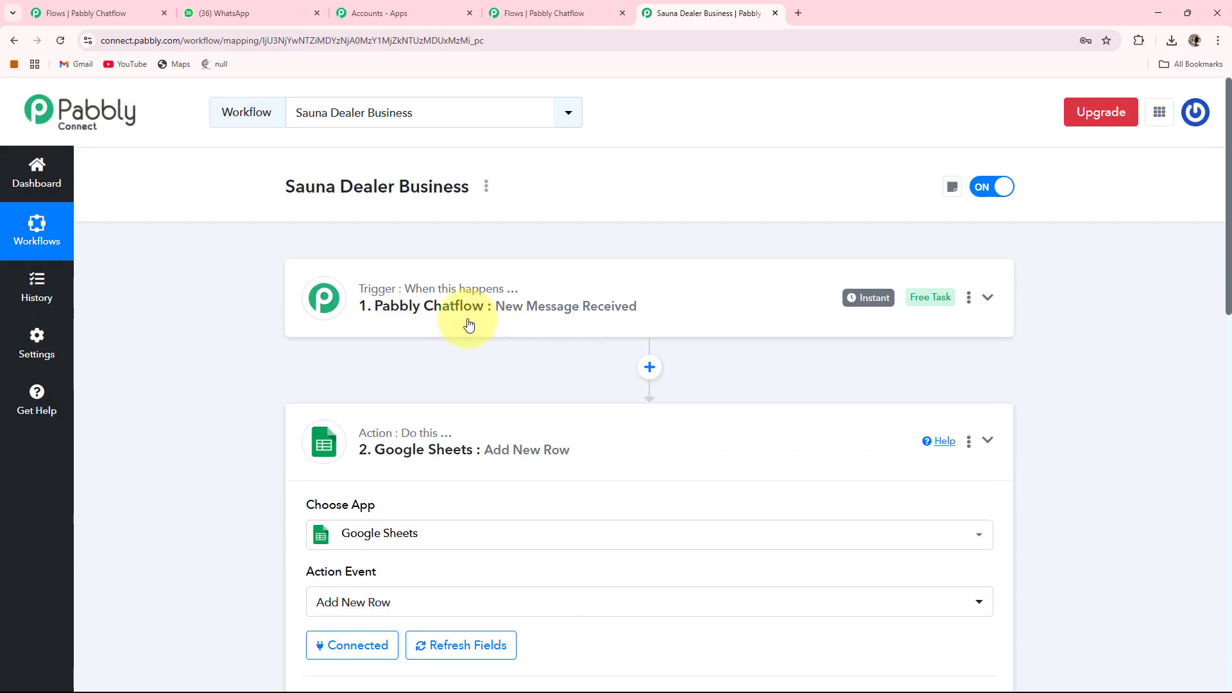
scroll(523, 321, down, 12)
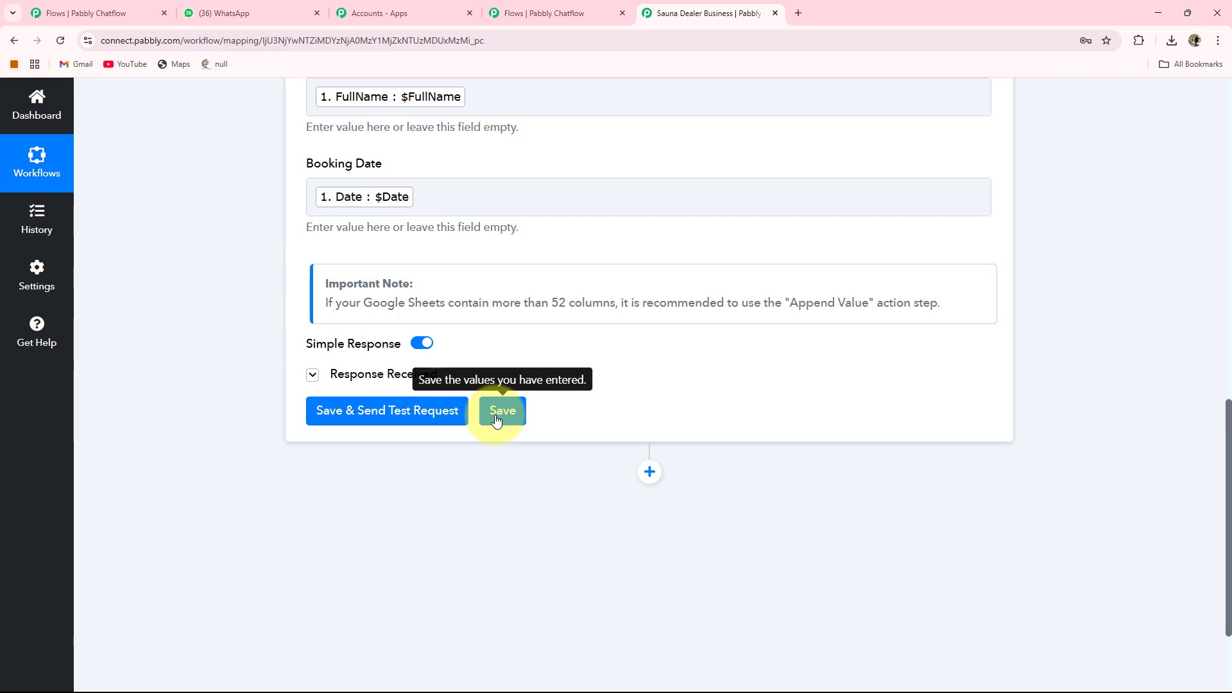
click(496, 418)
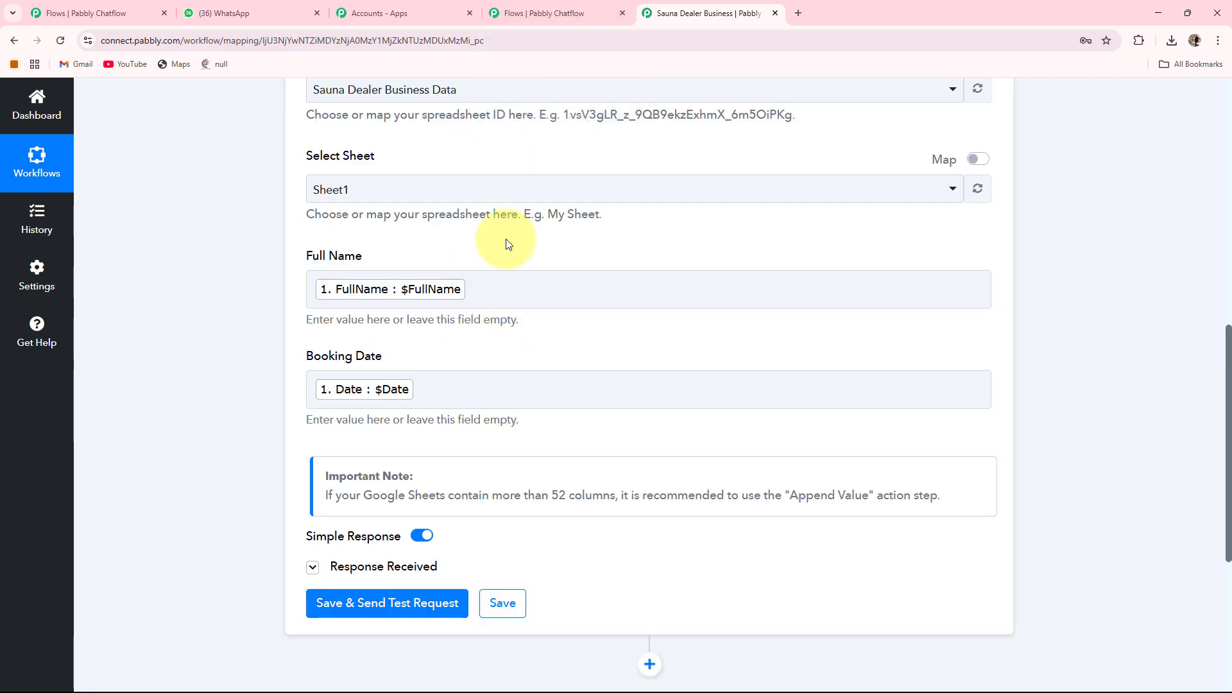
click(556, 15)
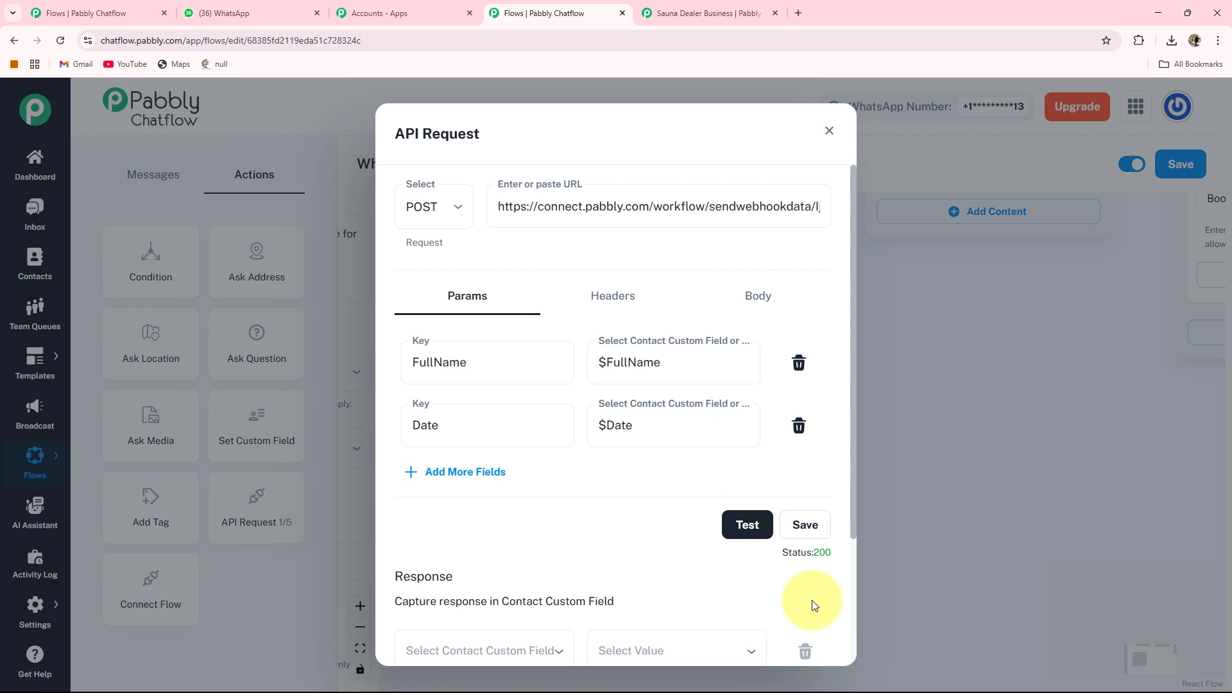
Save the API Request action and connect the booking-date Question node's output to the API Request node.
click(797, 528)
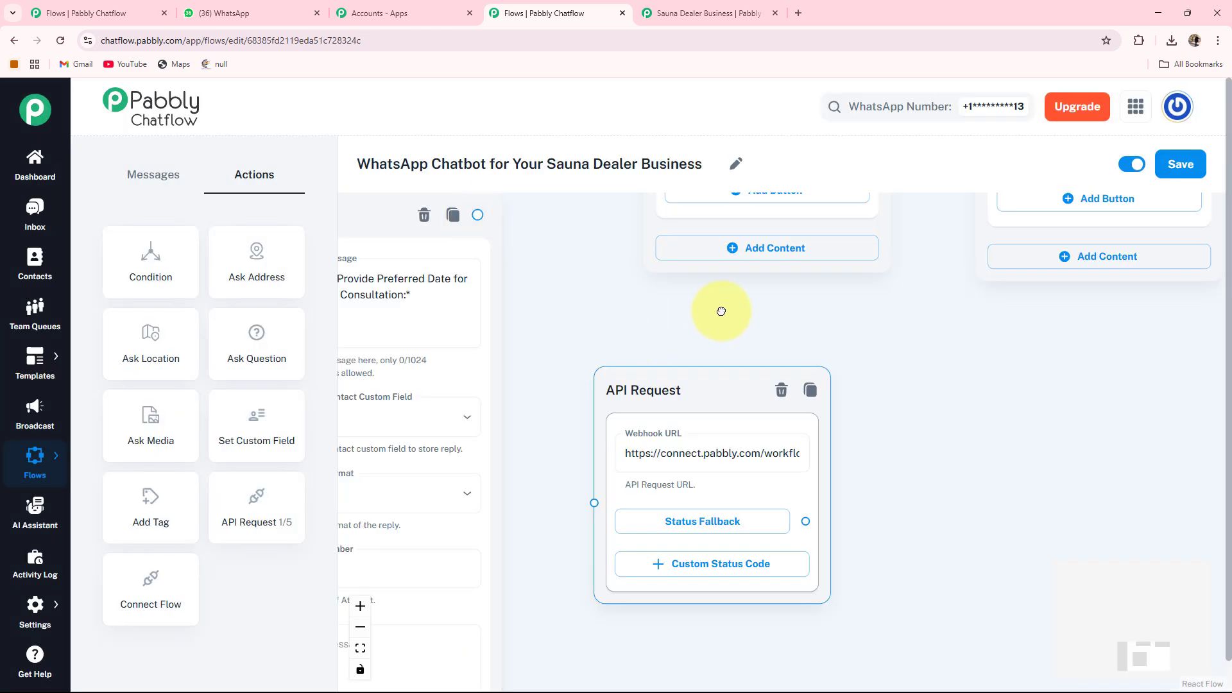
drag(721, 311, 849, 316)
drag(603, 221, 721, 514)
drag(1072, 466, 1004, 414)
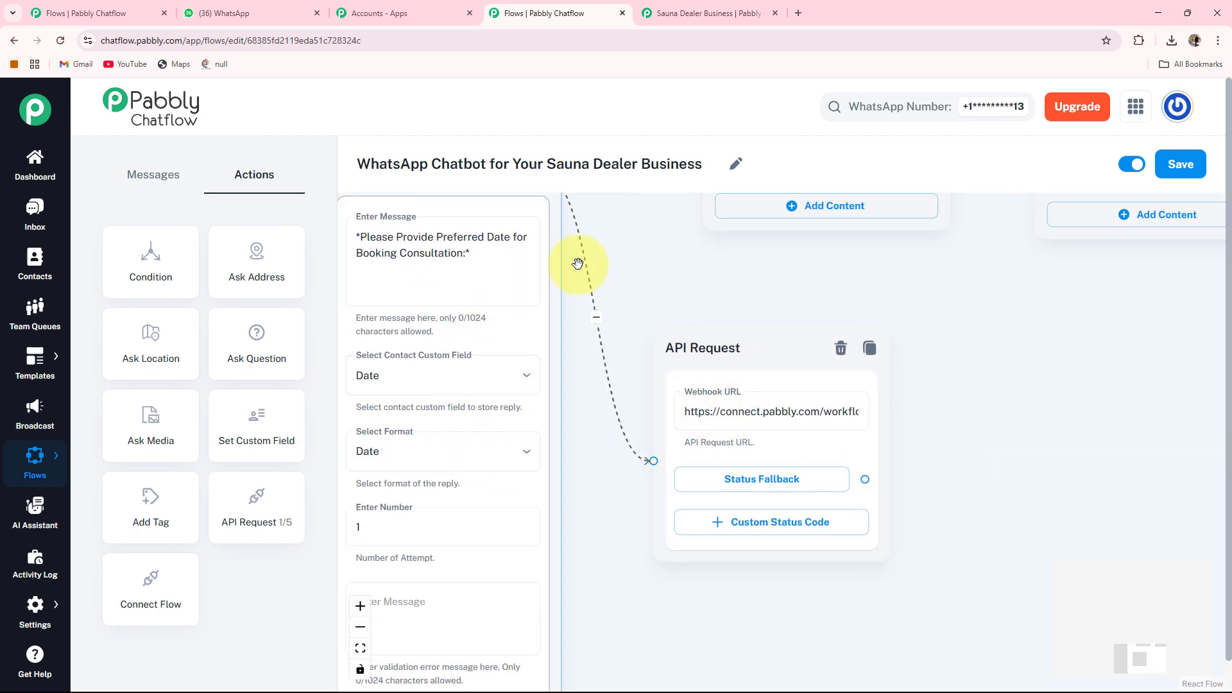
drag(578, 264, 629, 339)
scroll(629, 339, down, 3)
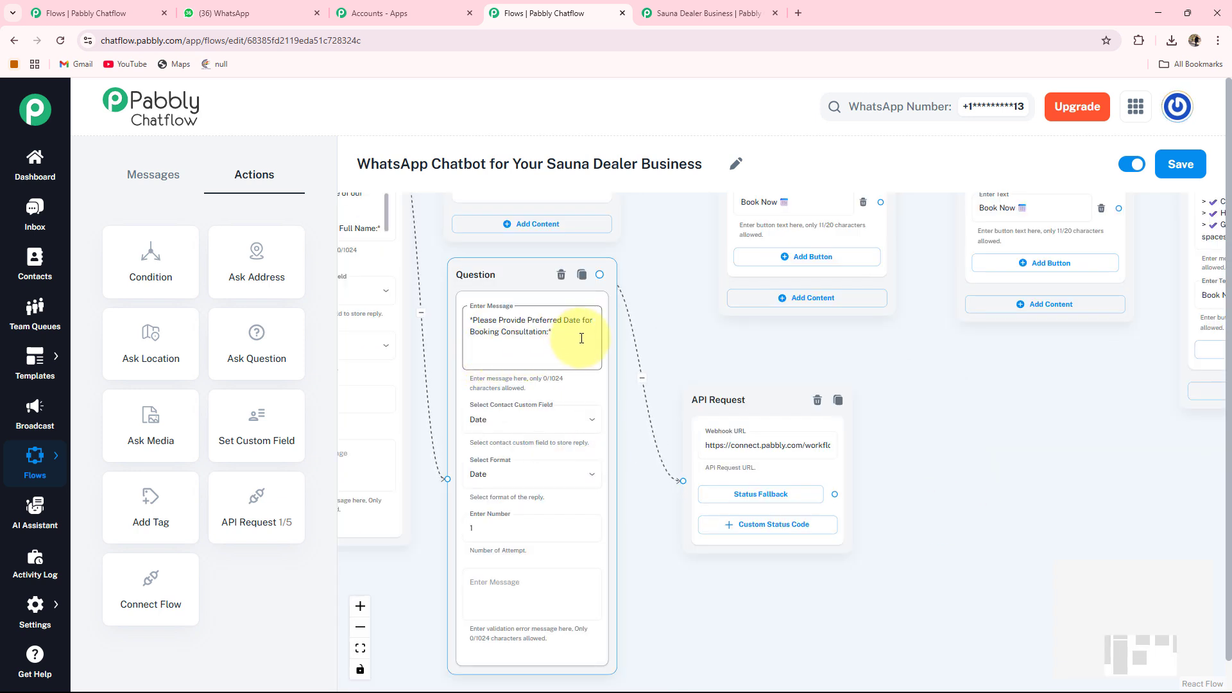
click(679, 356)
drag(747, 460, 835, 460)
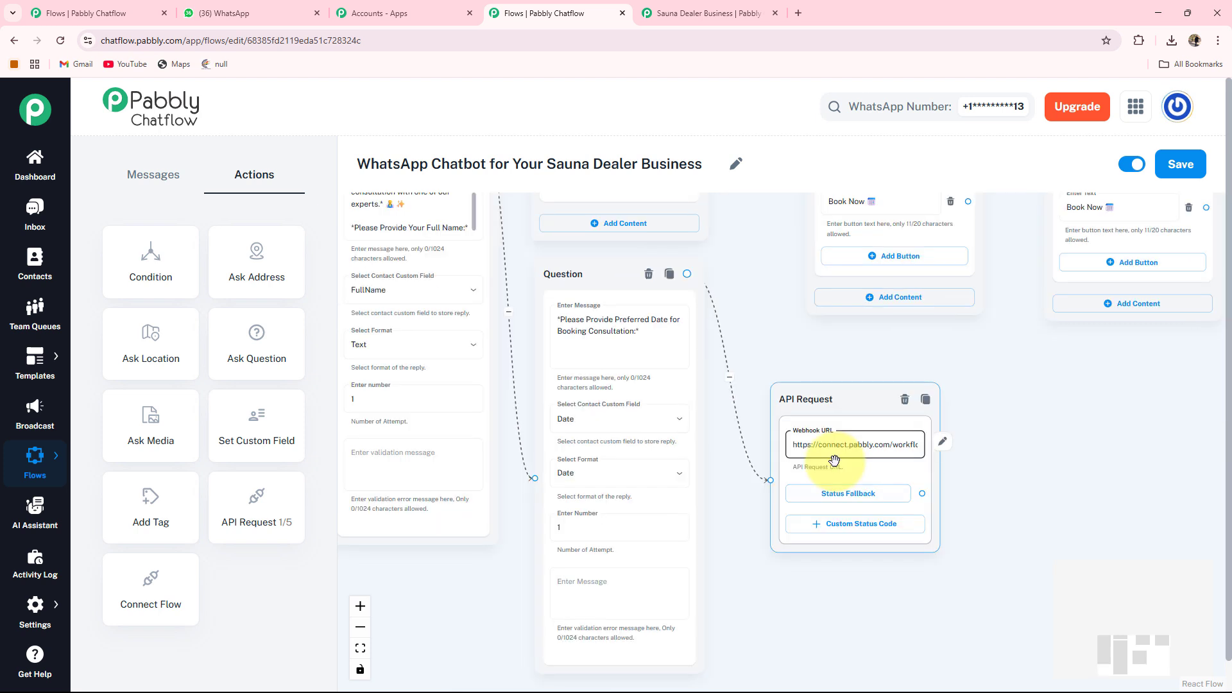
click(959, 472)
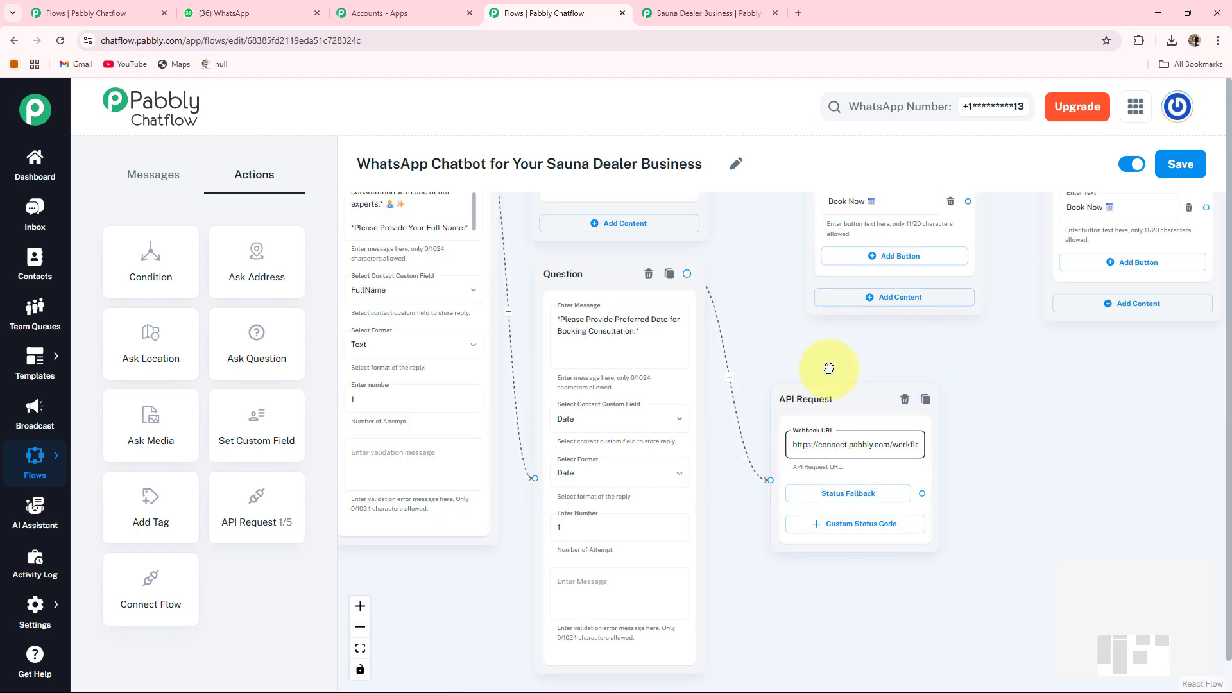
click(385, 383)
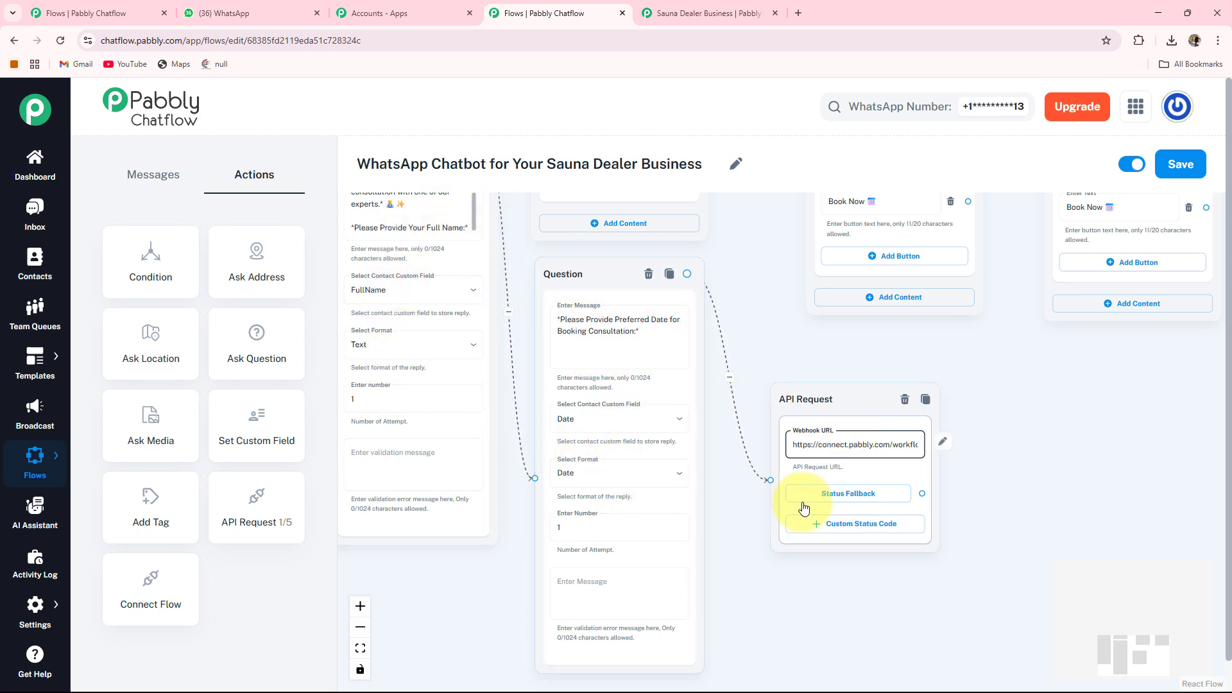
drag(1029, 454, 832, 418)
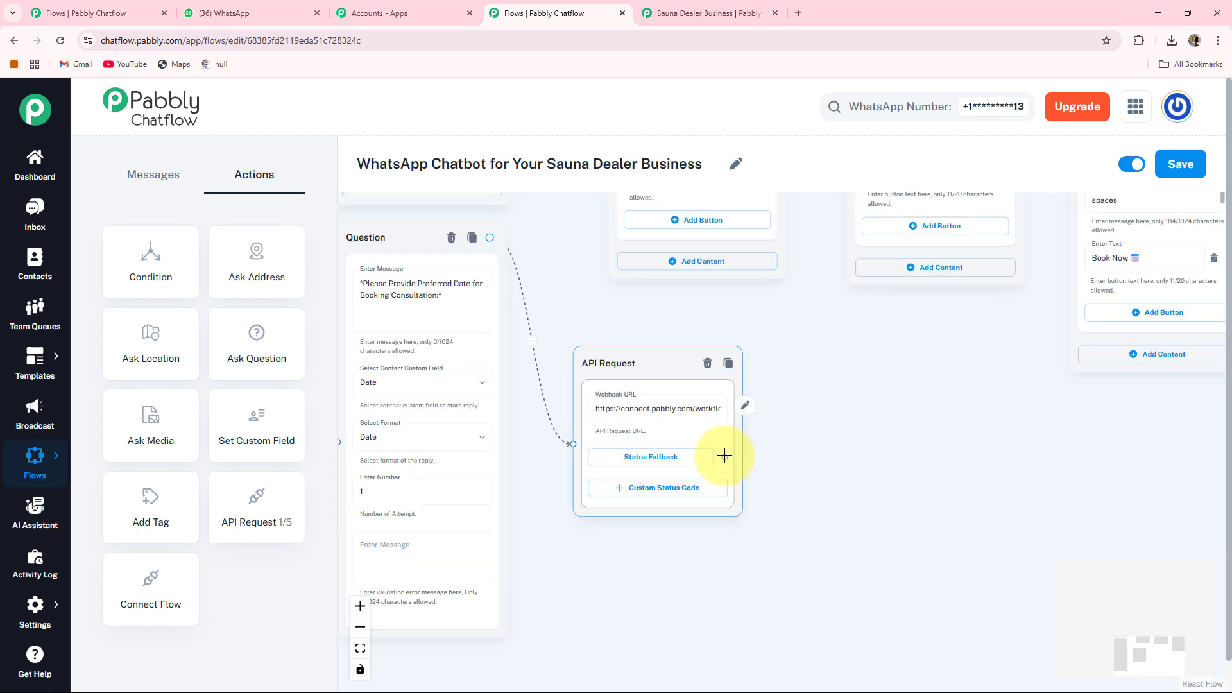
Attach a Text + Button message to the API Request's Status Fallback and paste the consultation confirmation text using $FullName and $Date.
drag(731, 460, 795, 473)
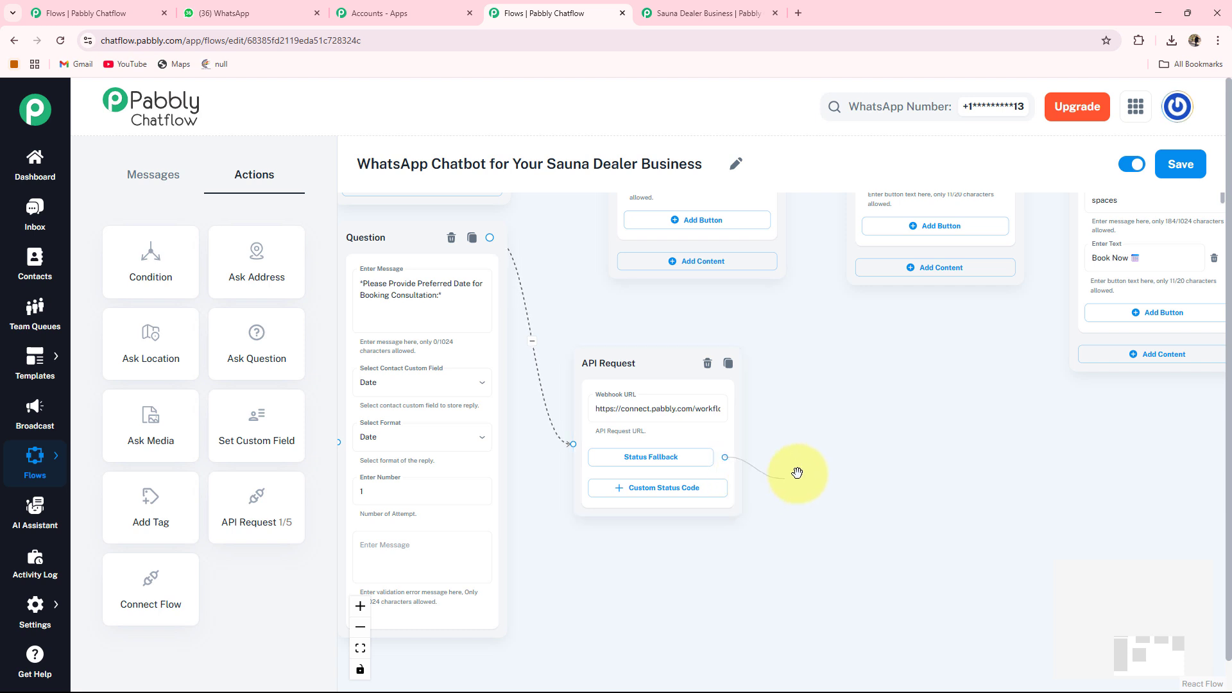
drag(926, 437, 874, 442)
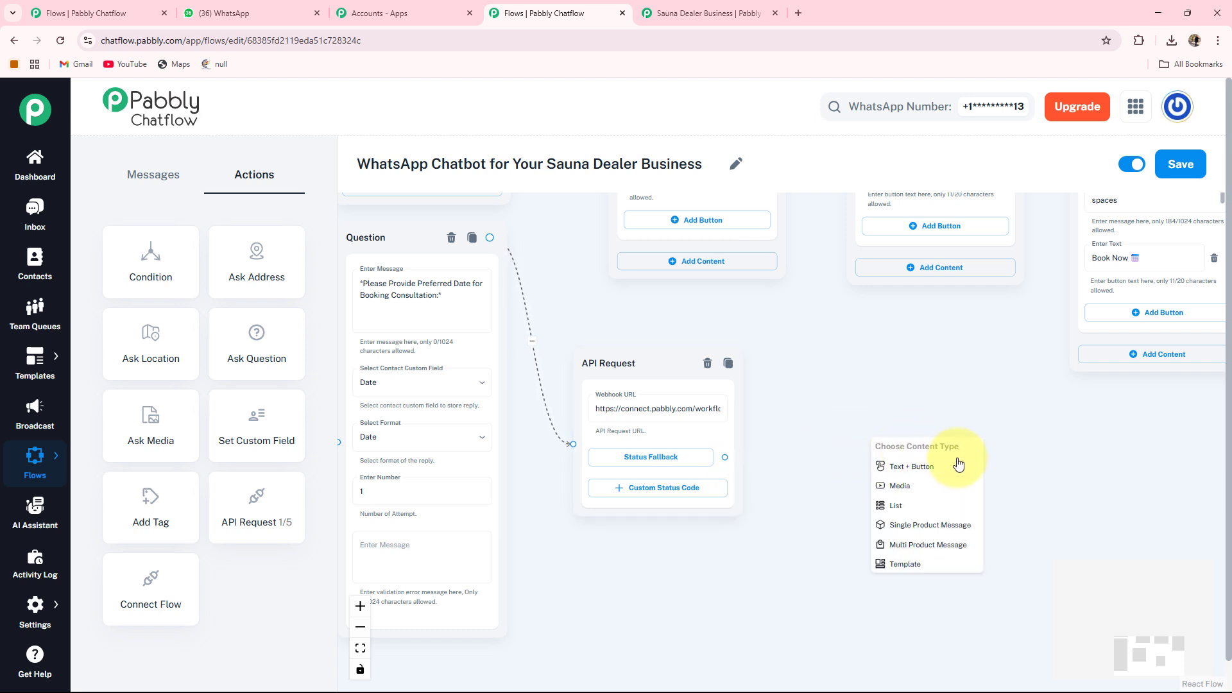
click(903, 472)
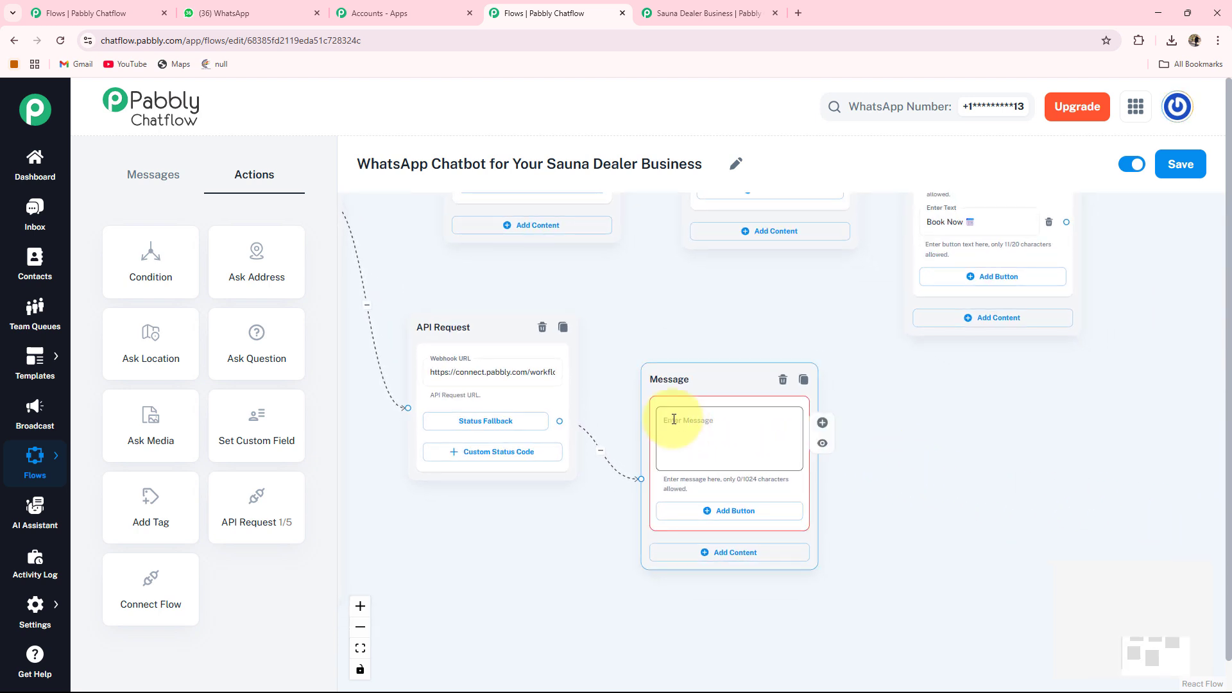
click(674, 420)
key(ctrl+v)
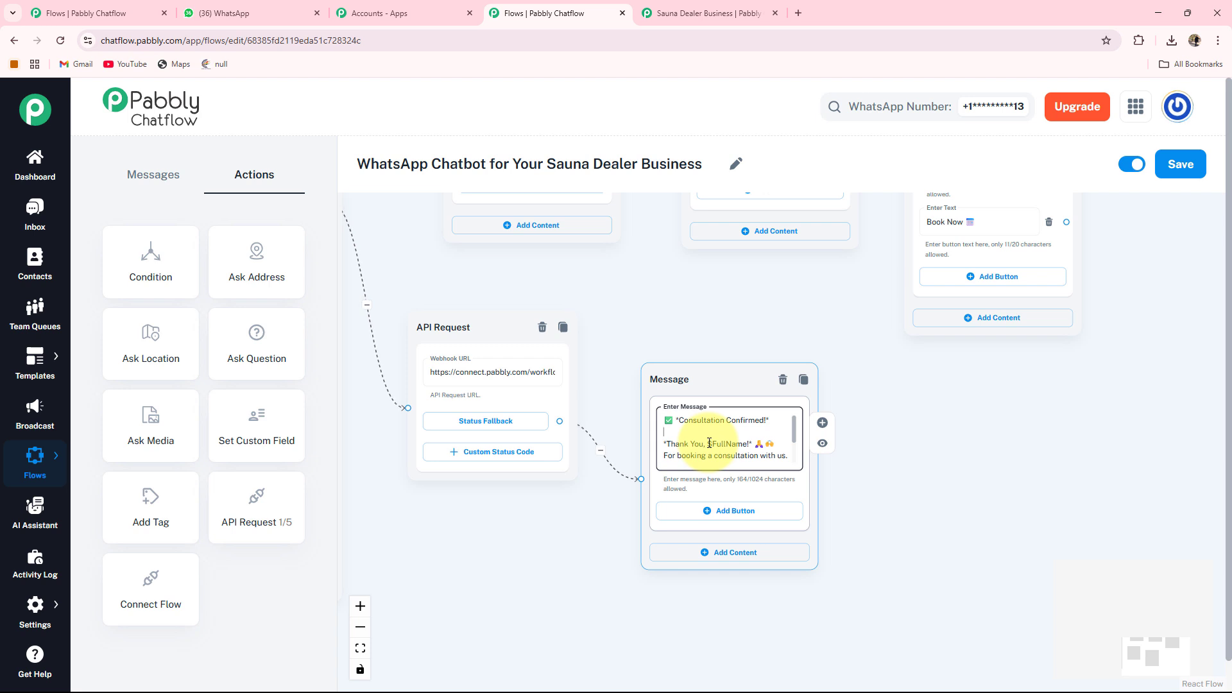
Link the Book Now buttons of the sauna type messages to the Full Name Question node.
scroll(709, 443, down, 1)
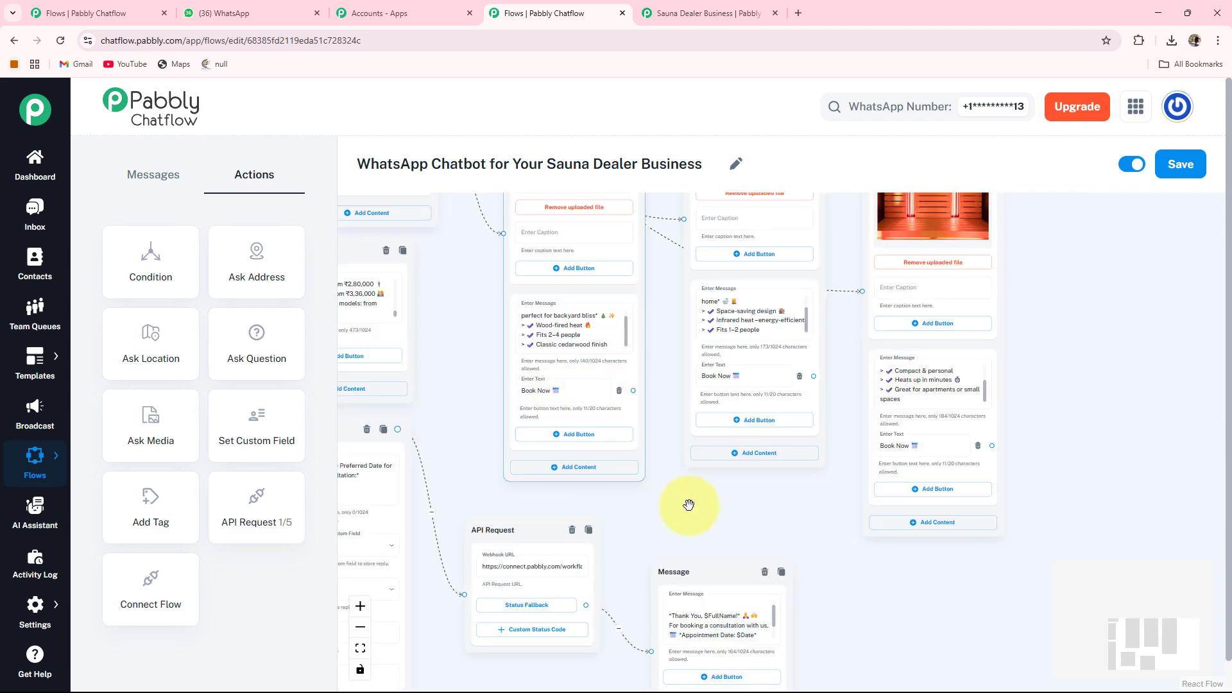
drag(690, 506, 768, 530)
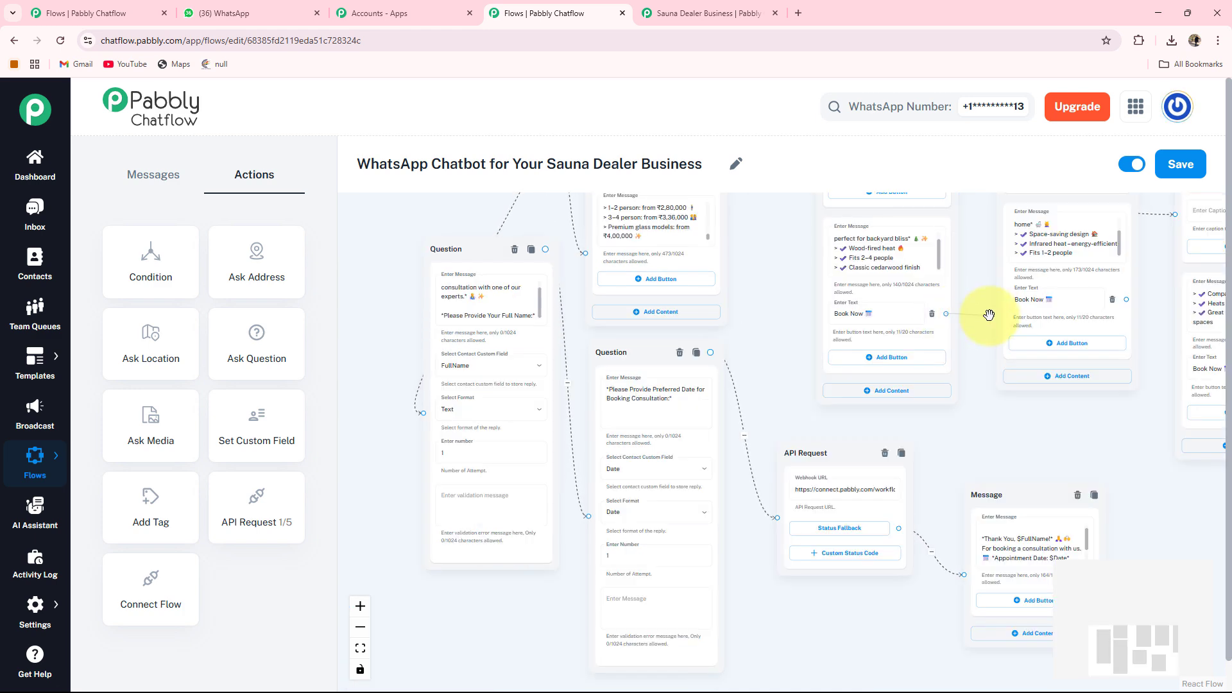
drag(945, 314, 422, 412)
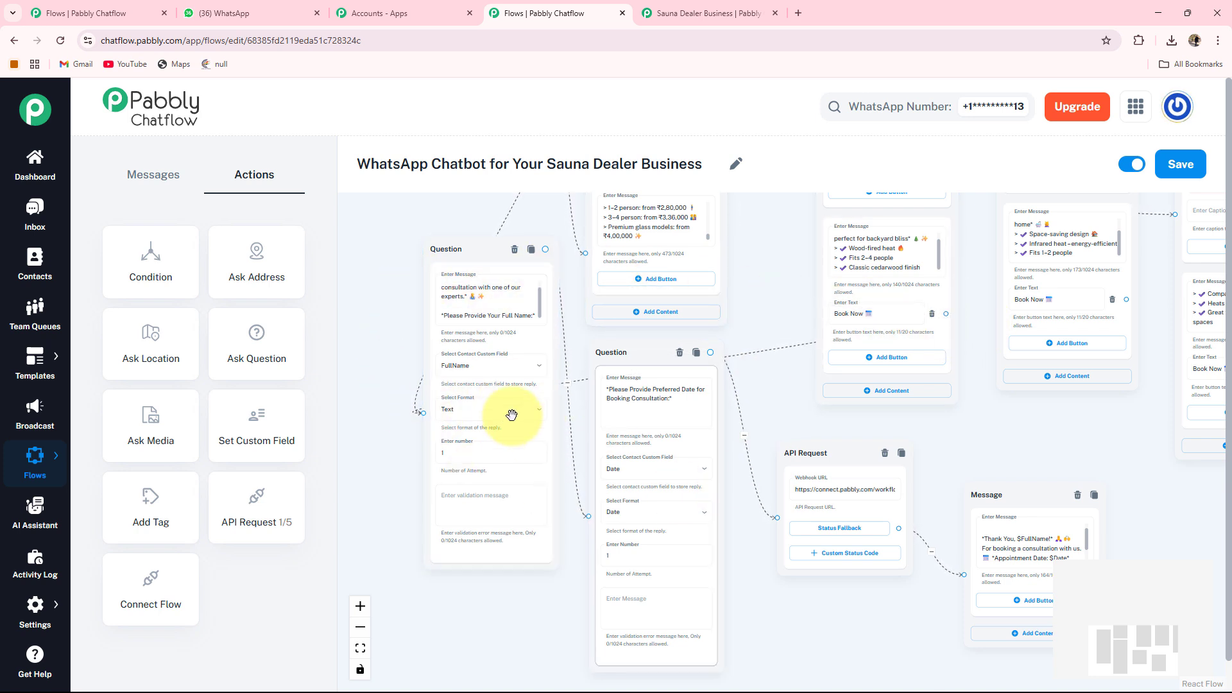
click(598, 355)
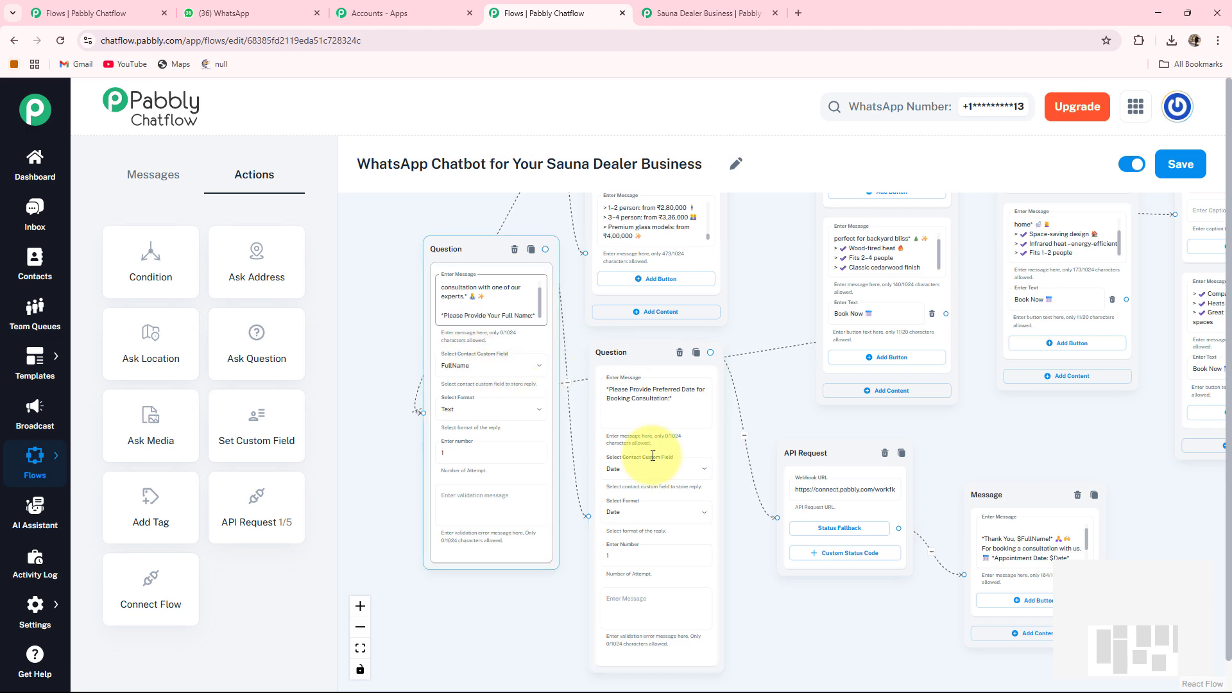
drag(1005, 447, 996, 414)
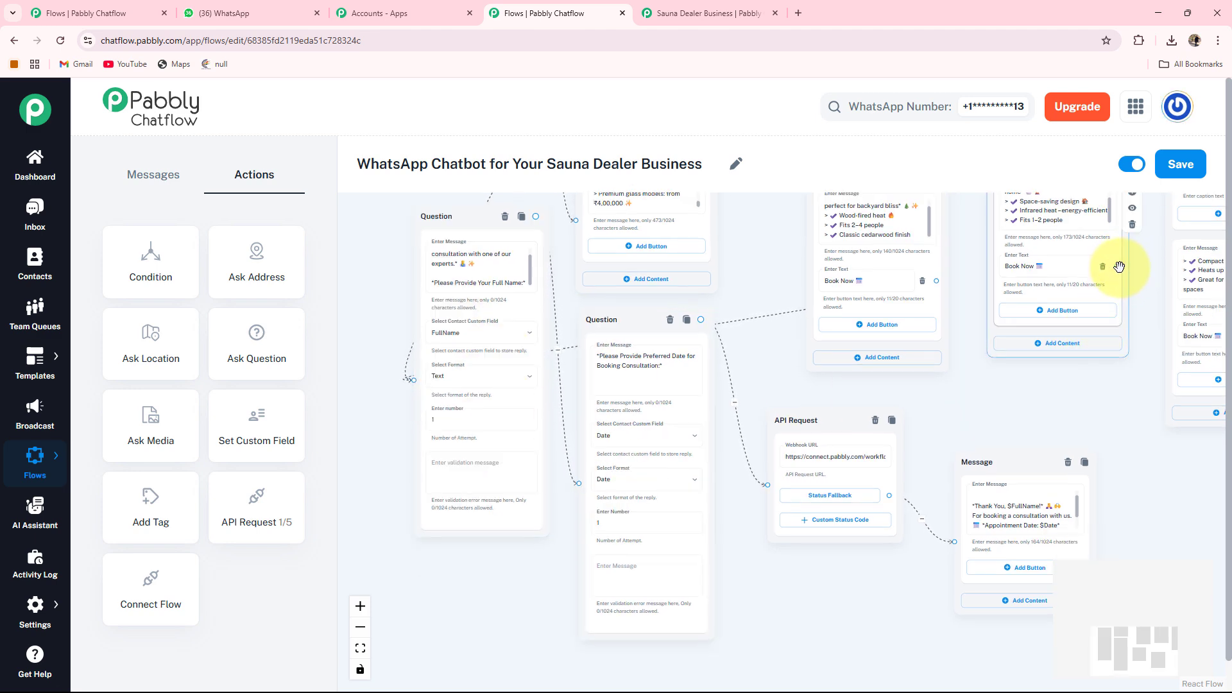
drag(1117, 266, 414, 380)
drag(1051, 403, 696, 375)
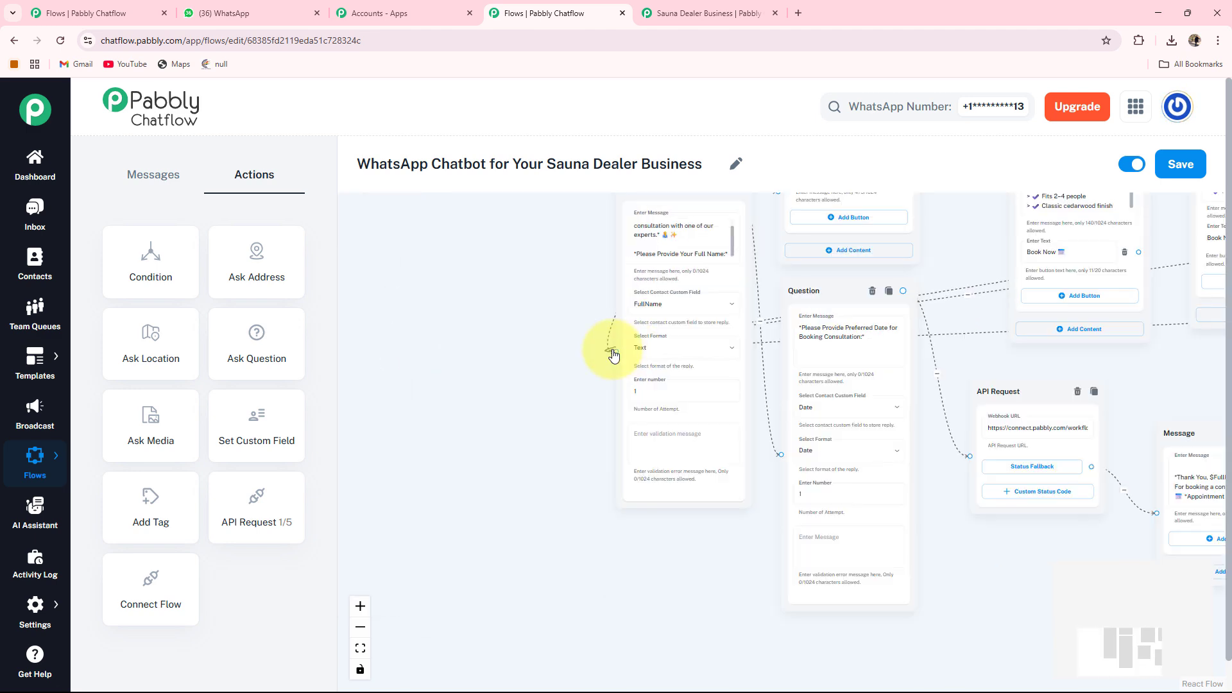
Fit the whole flow into view and save the chatbot flow.
scroll(729, 349, down, 1)
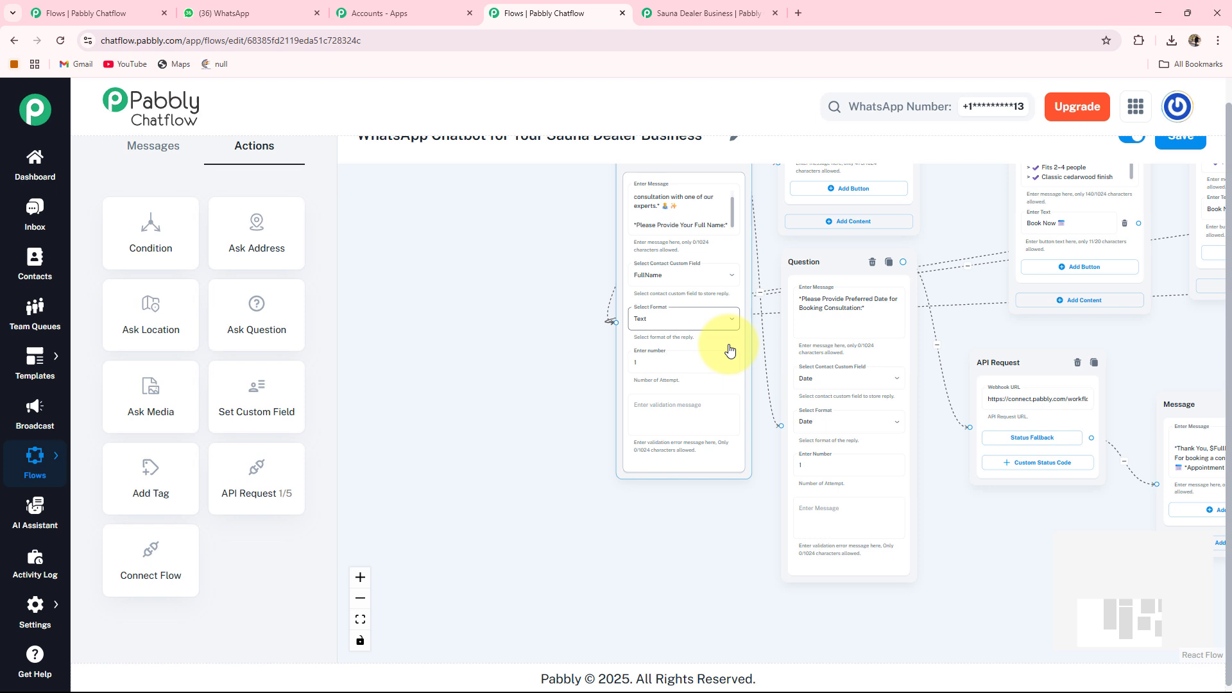
click(360, 616)
drag(500, 448, 402, 392)
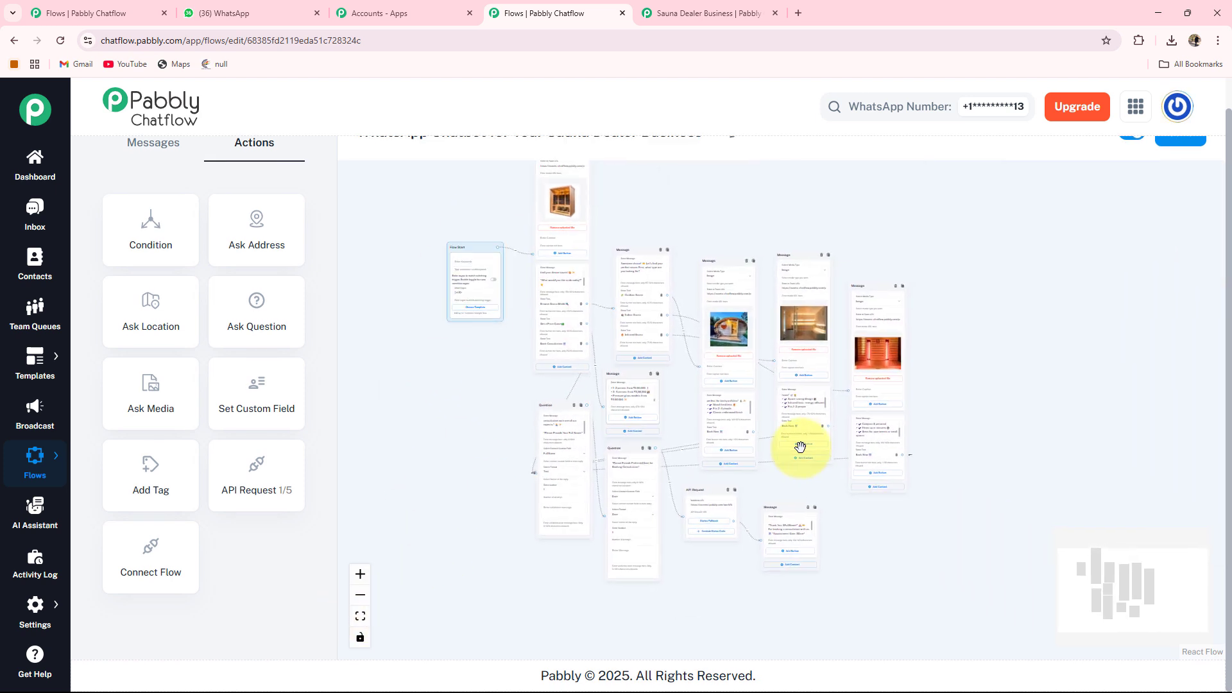
scroll(1216, 278, up, 1)
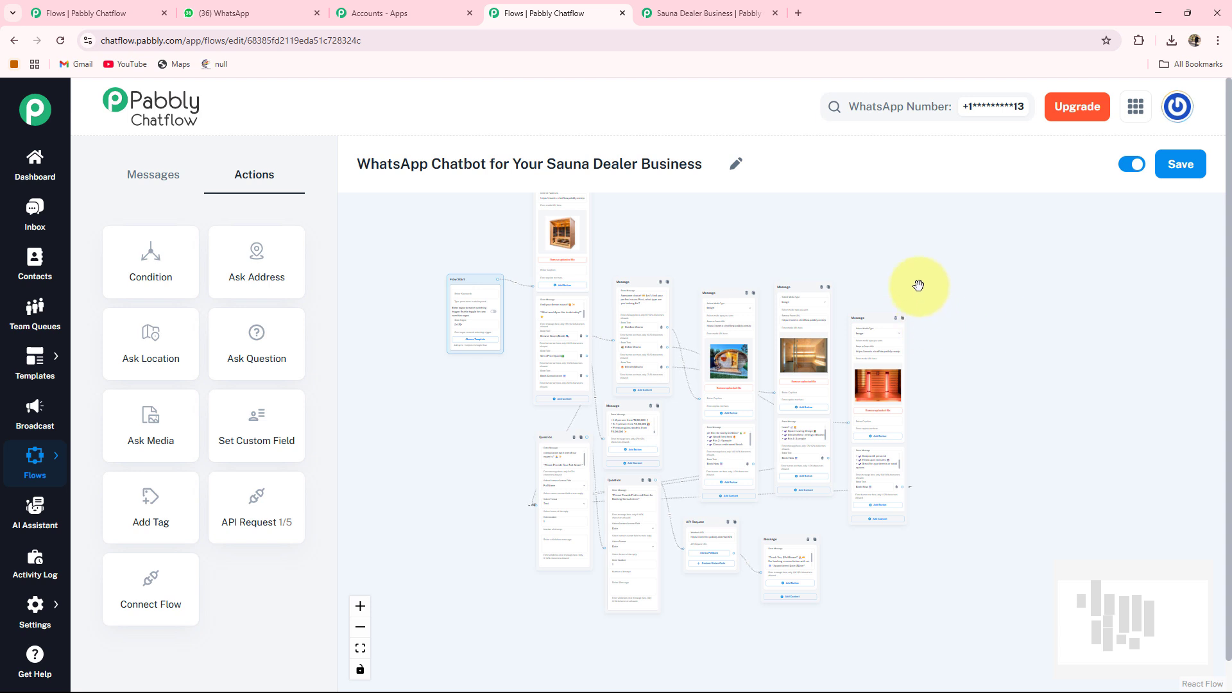
click(1180, 167)
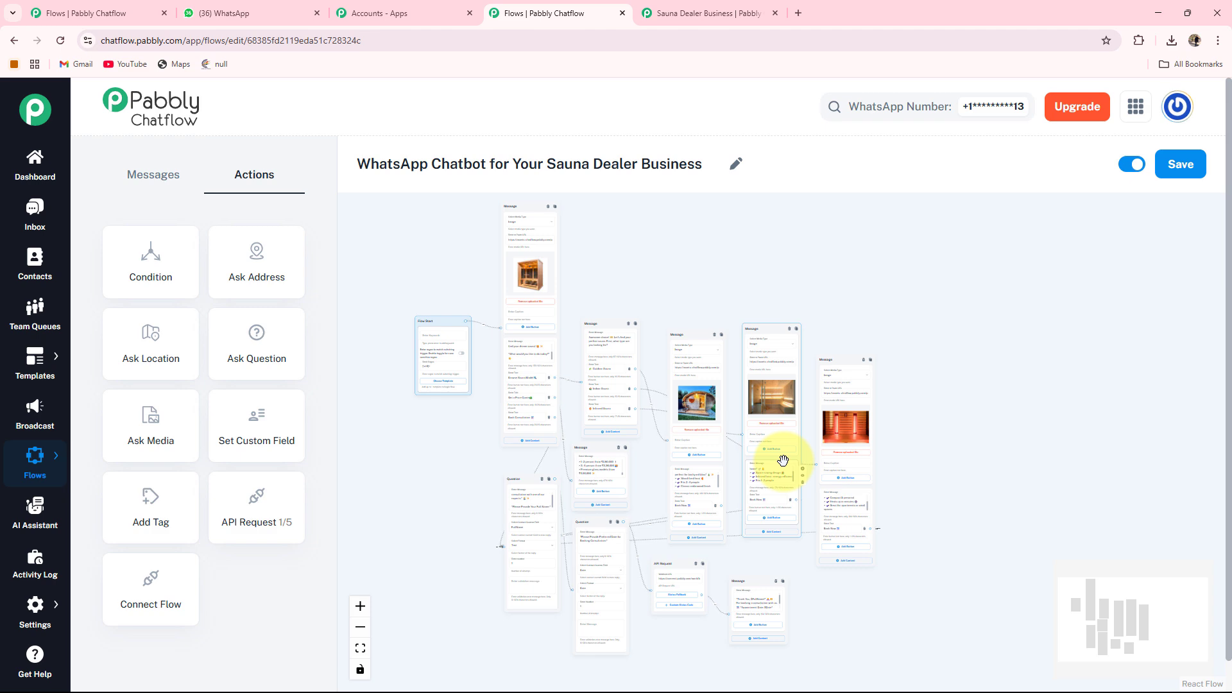
Switch to WhatsApp Web and review the test conversation with the Sauna Assistant booking messages.
key(ctrl+2)
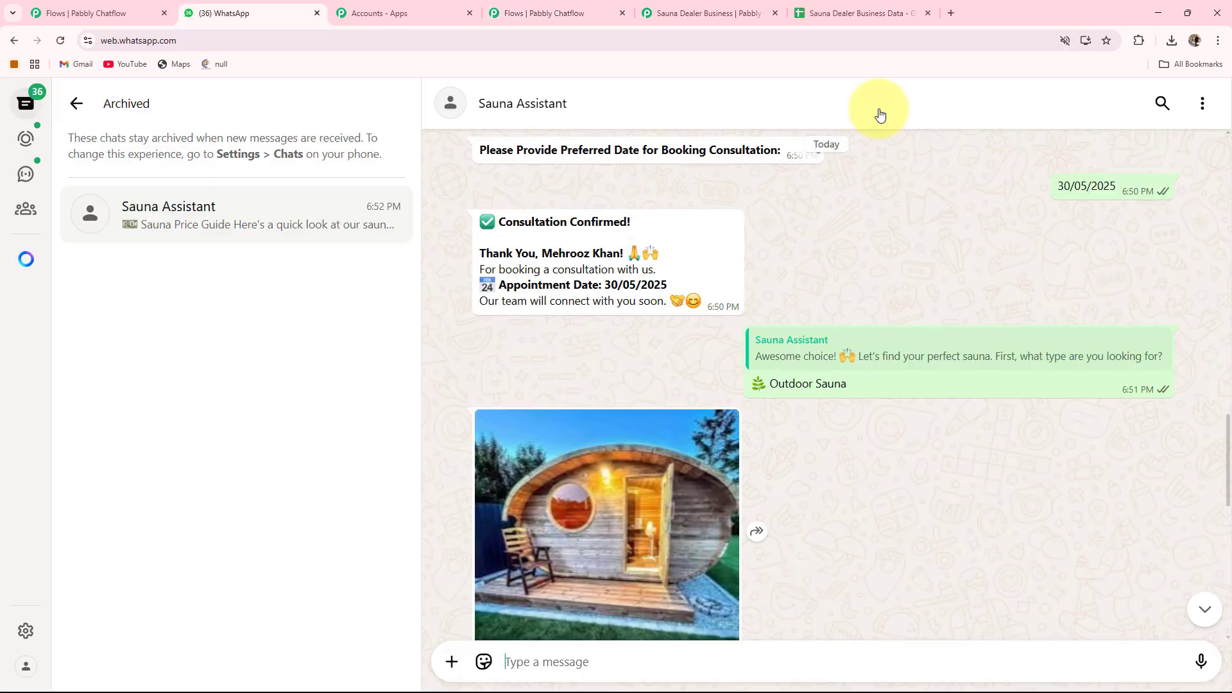
scroll(781, 283, up, 3)
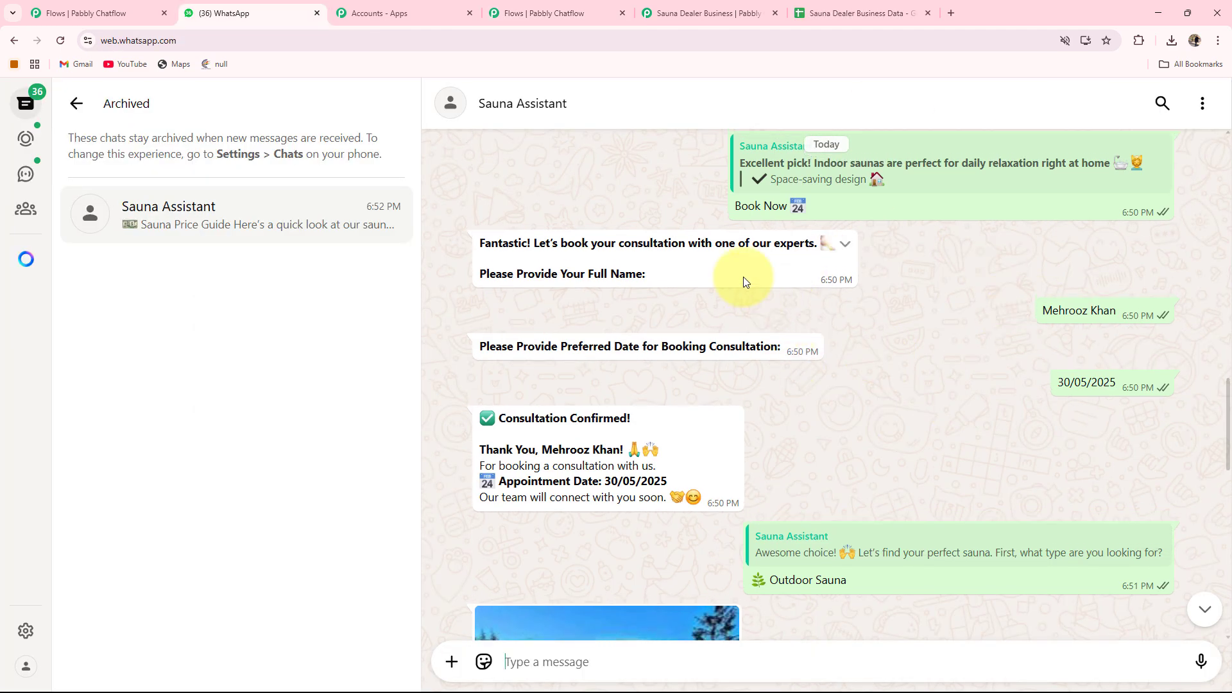
scroll(743, 276, up, 2)
Check the Sauna Dealer Business Data sheet for the new booking row, then return to the Pabbly Chatflow flow.
click(849, 13)
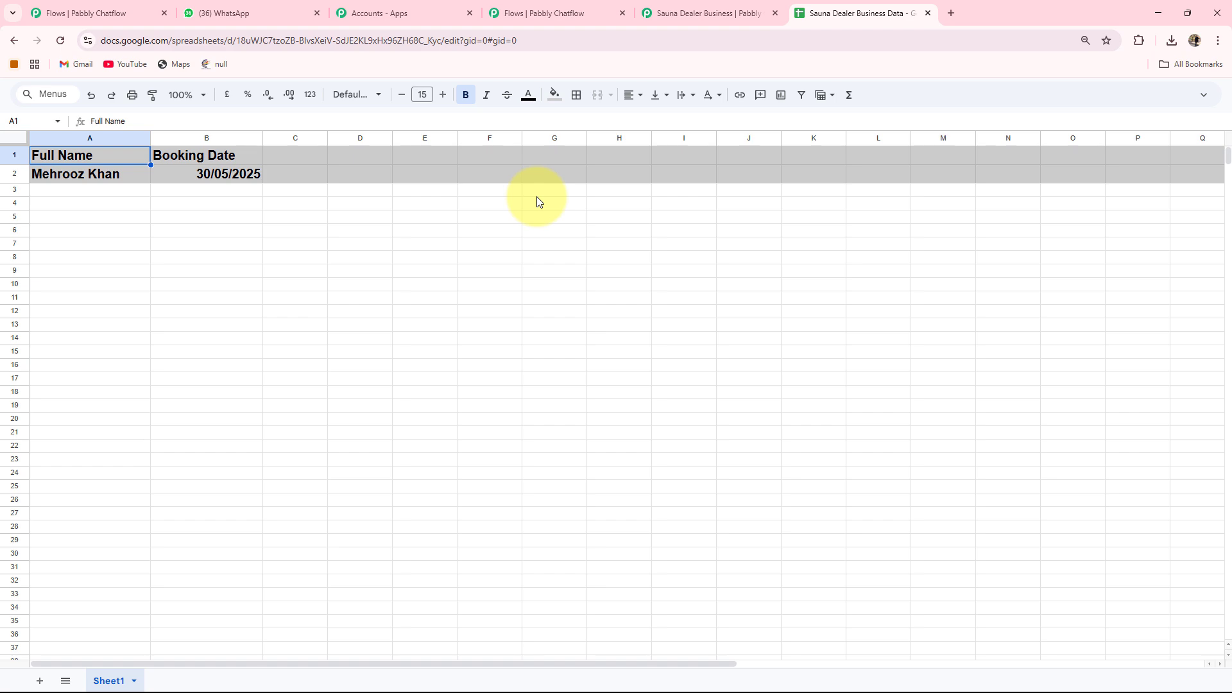
click(706, 14)
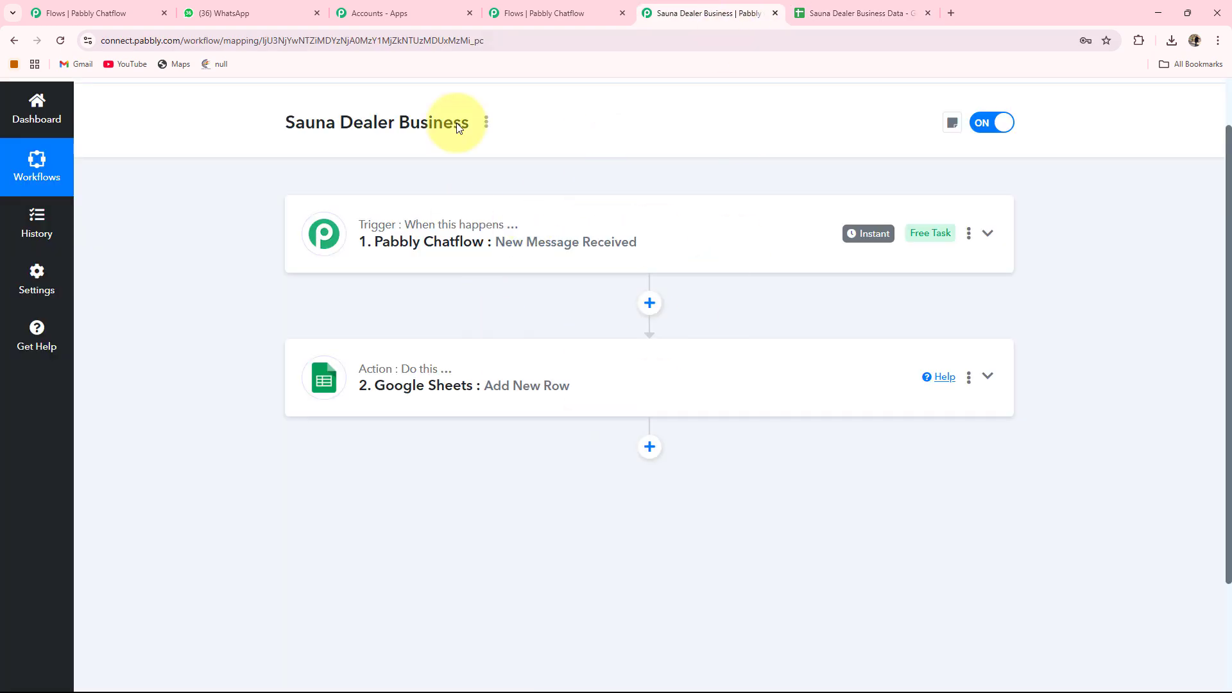
click(519, 9)
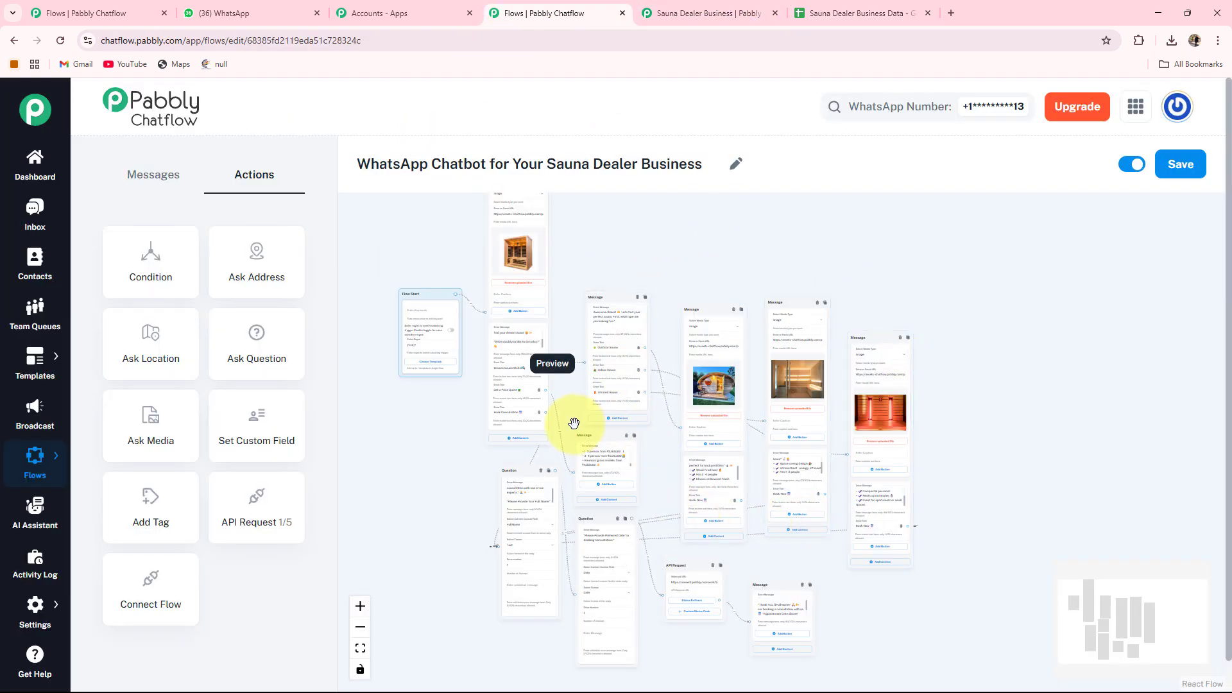